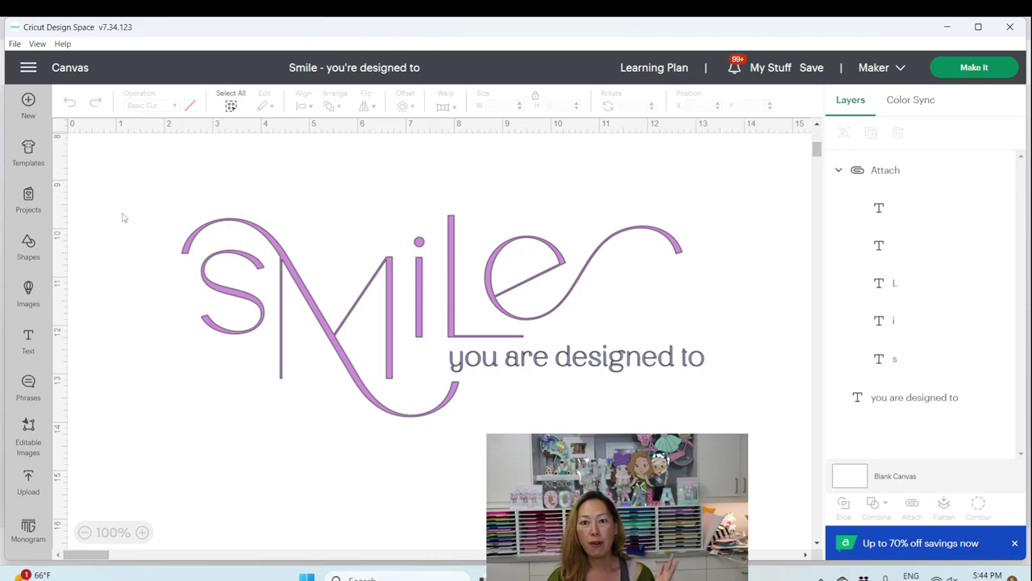
Check the fonts of the s letter (The Rivers) and the 'you are designed to' text (Breath)
drag(109, 170, 727, 507)
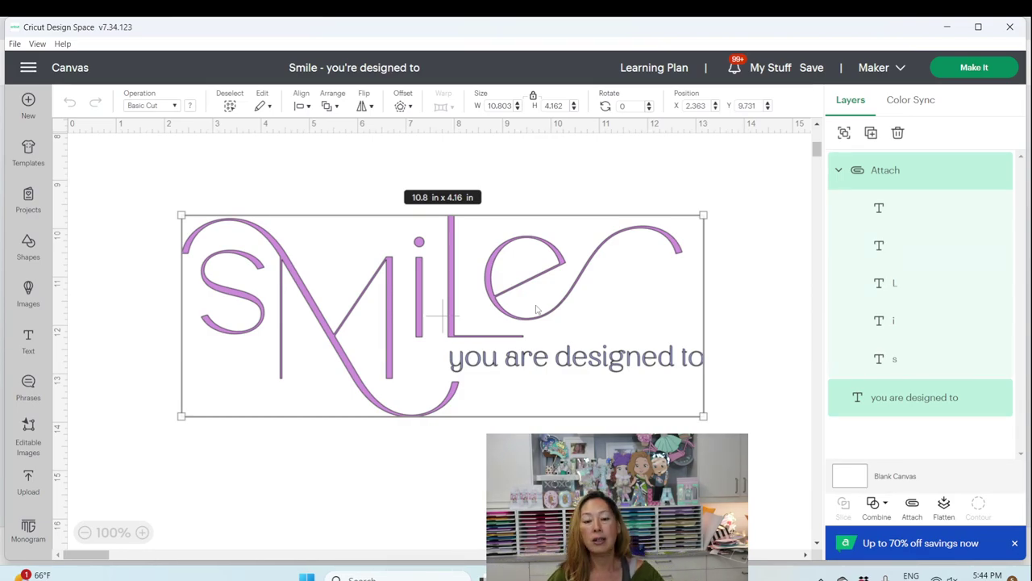
click(585, 172)
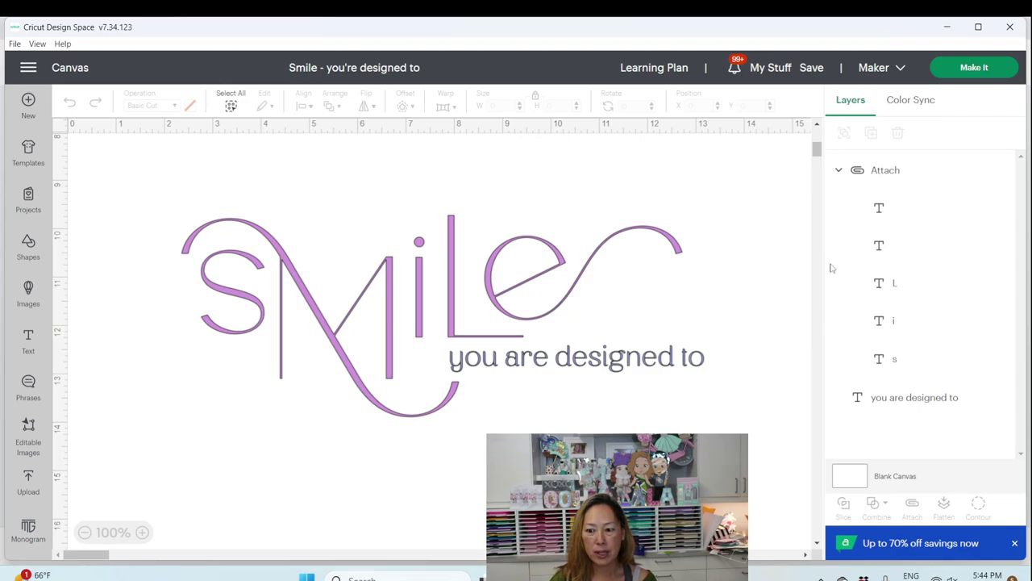
click(901, 361)
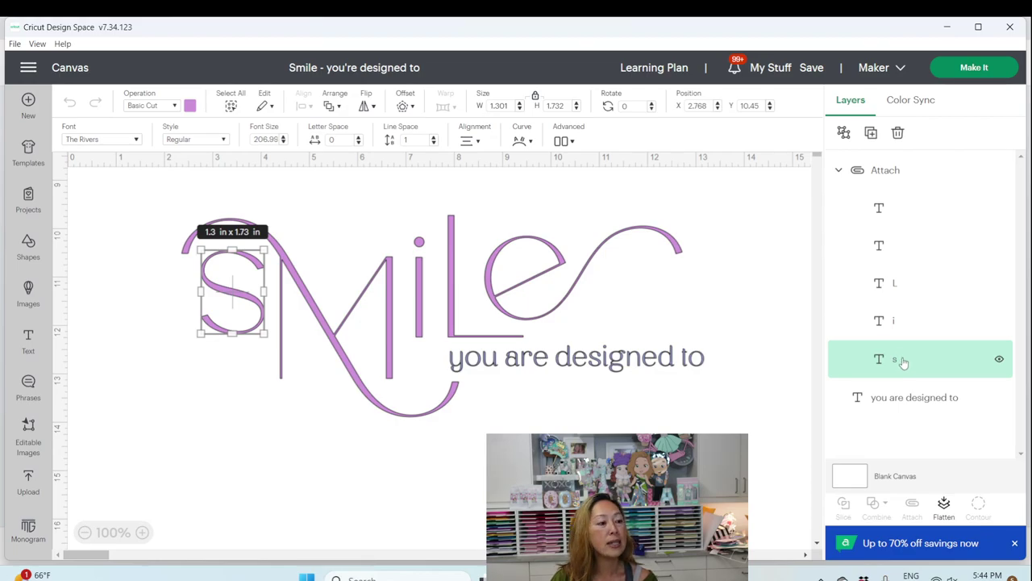
right_click(901, 361)
scroll(868, 387, down, 2)
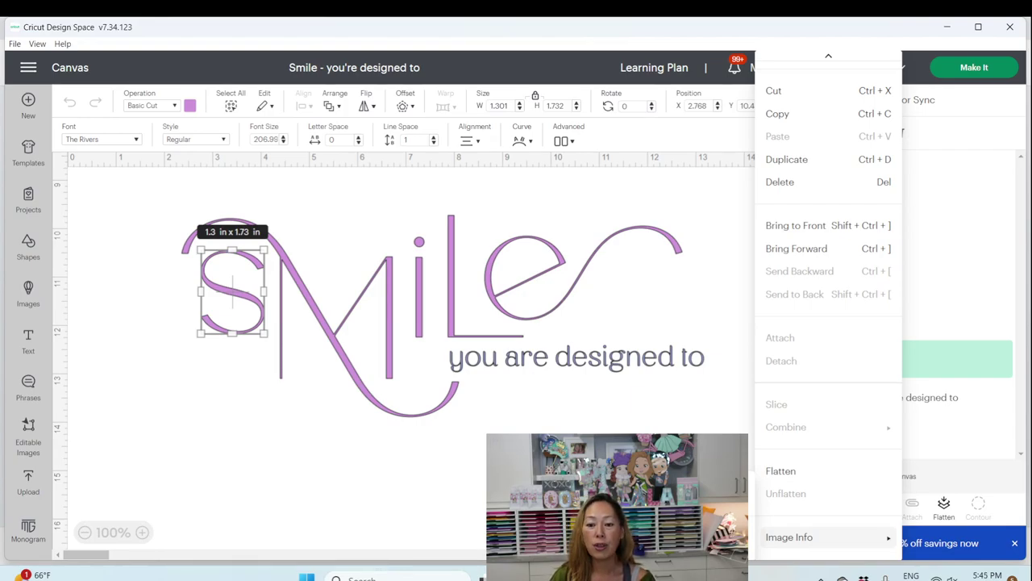
click(674, 359)
click(674, 359)
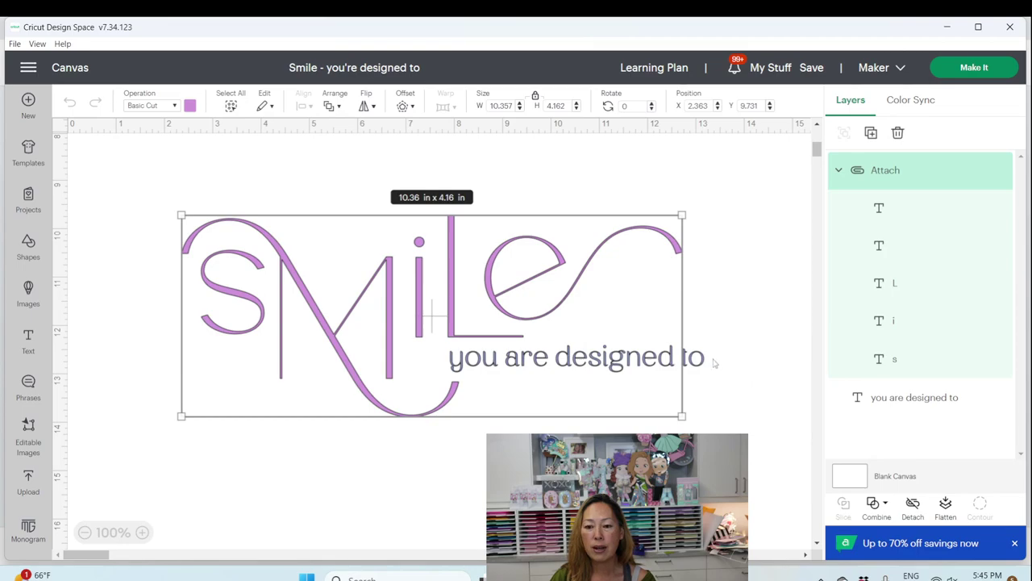
click(698, 362)
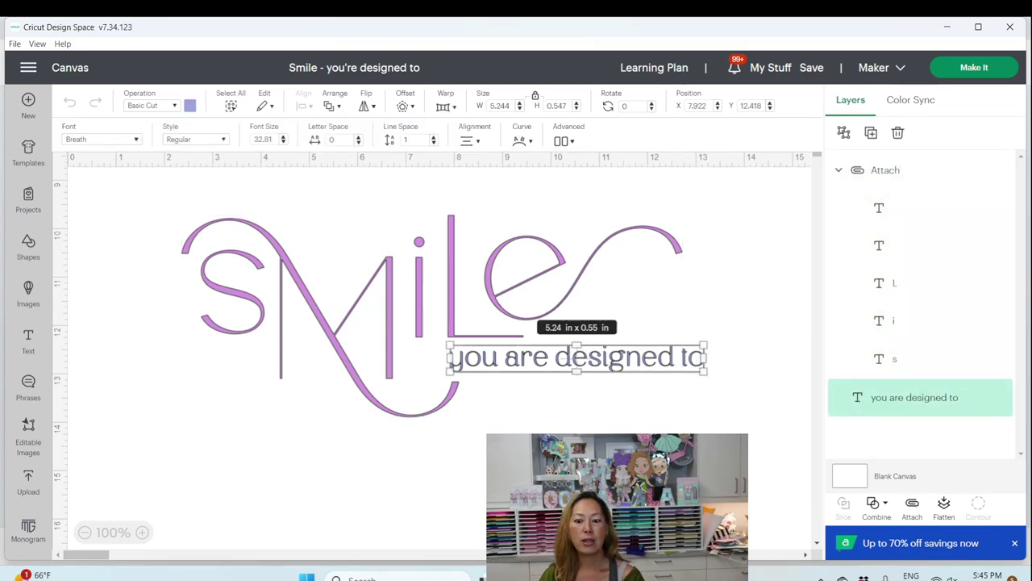
Search Creative Fabrica in Chrome for 'the rivers font' and open its product page
key(alt+Tab)
click(103, 25)
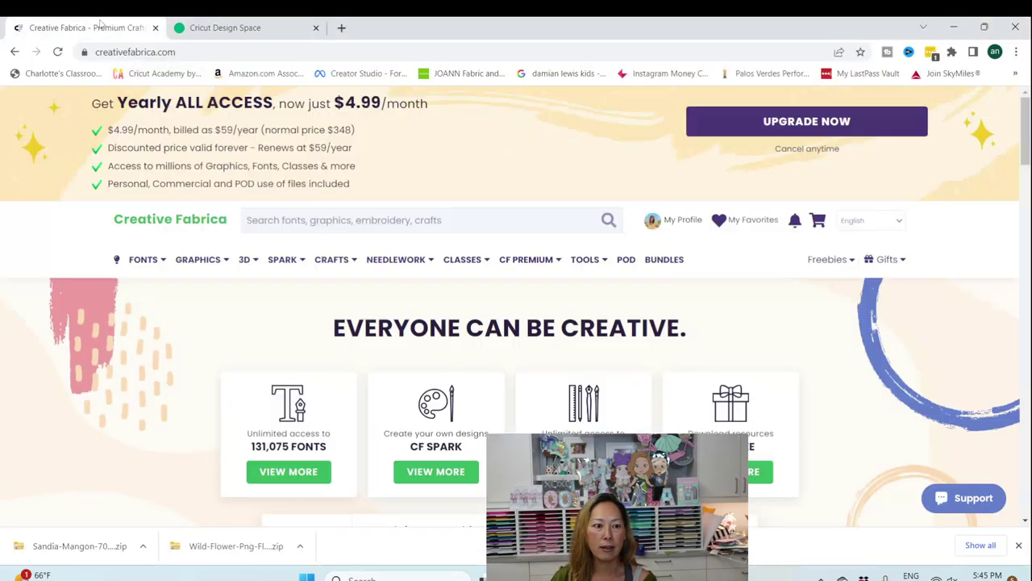
click(456, 219)
text(the rivers)
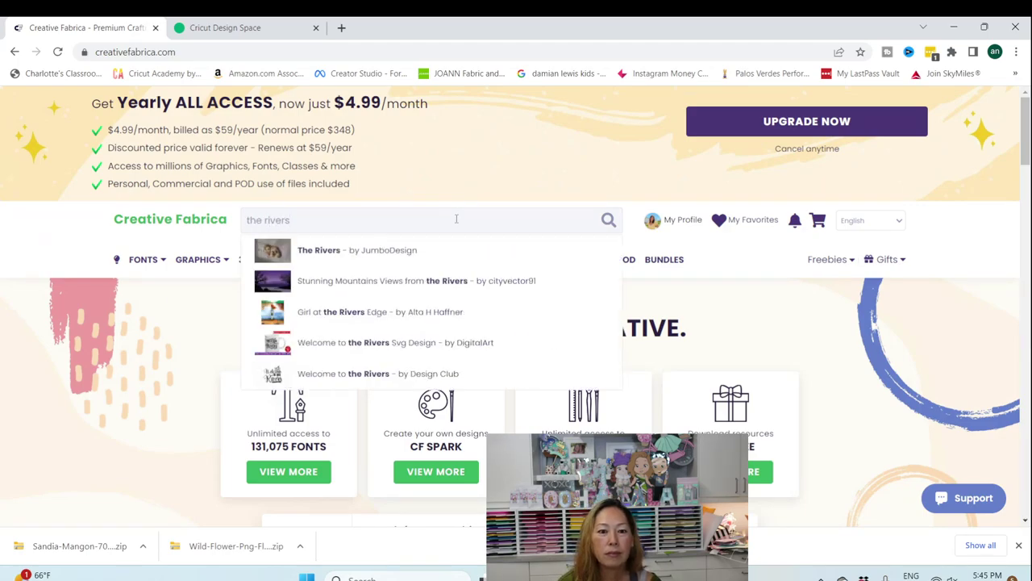
text( font)
key(Return)
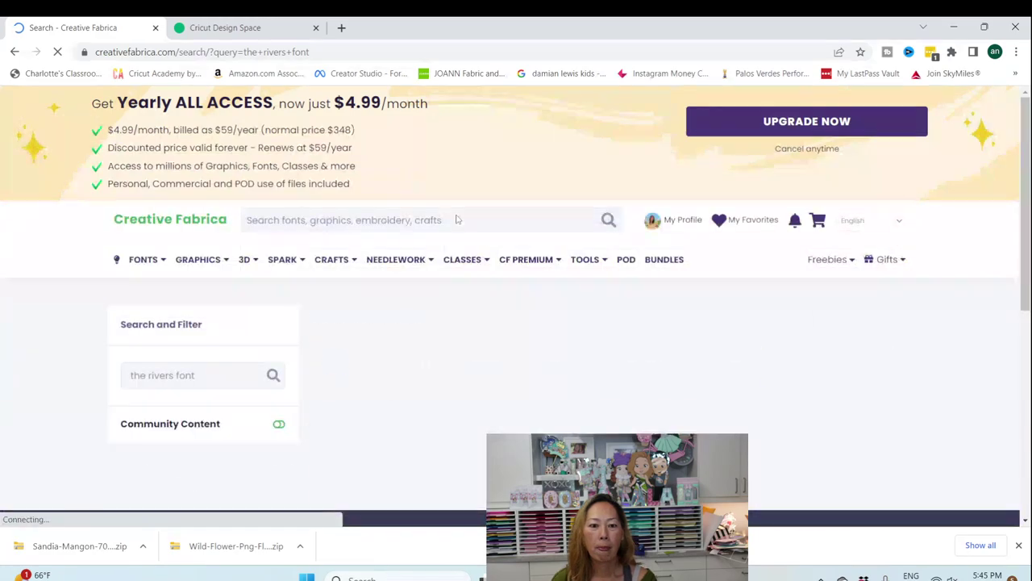
scroll(448, 235, down, 2)
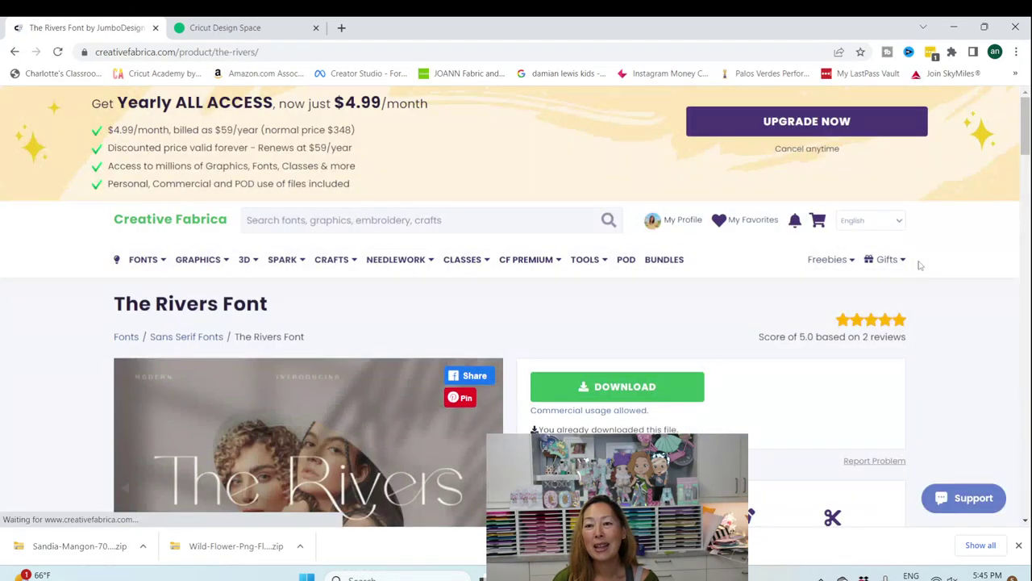
scroll(640, 258, down, 2)
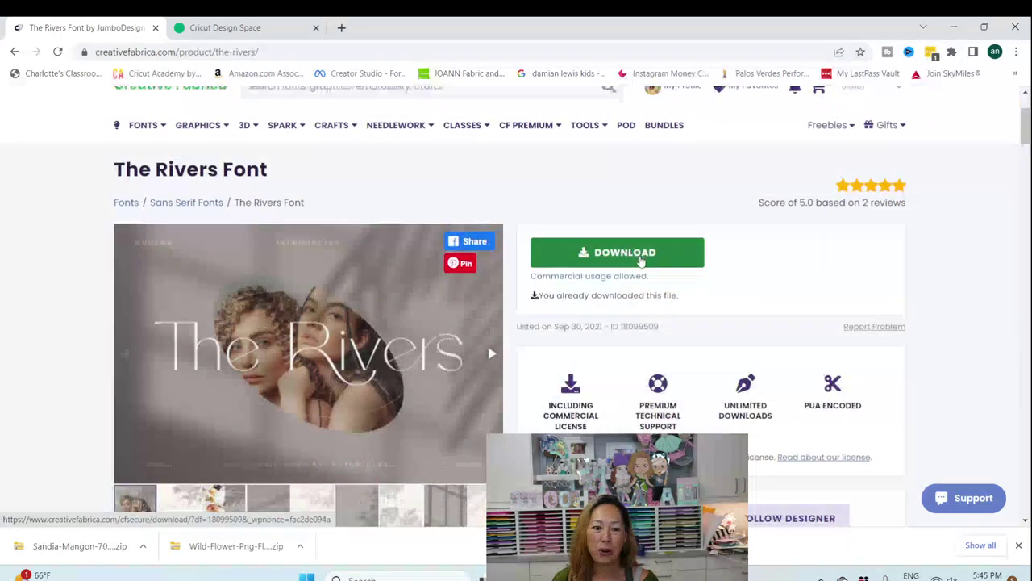
Flip through The Rivers sample images, ending on the alternate uppercase glyphs
click(395, 506)
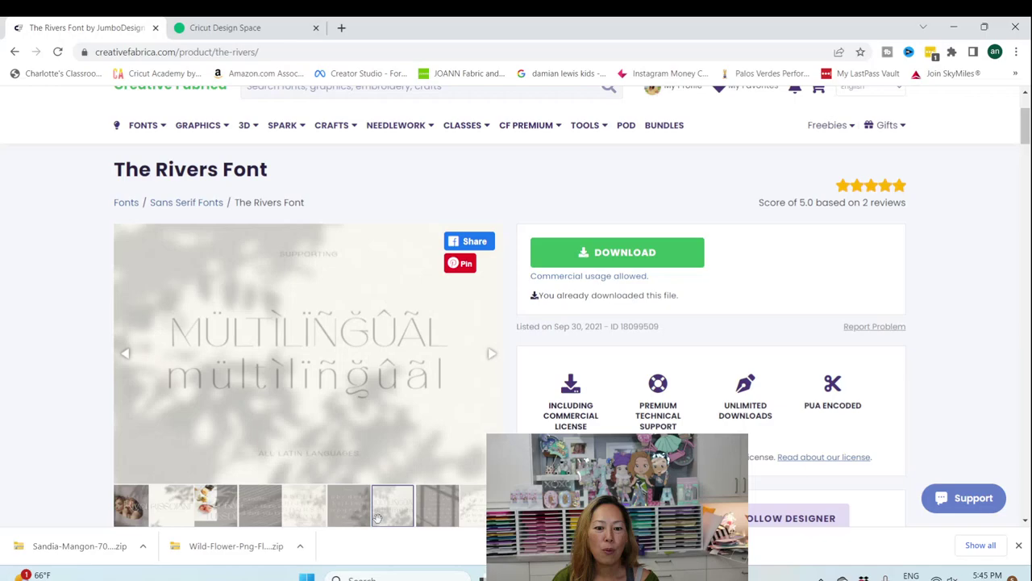
click(421, 501)
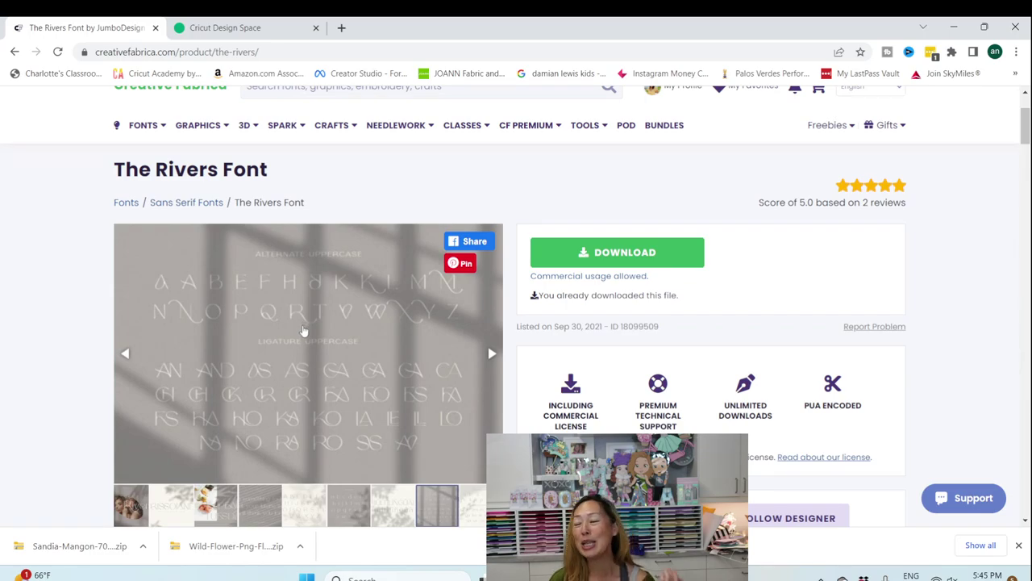
click(126, 356)
click(126, 356)
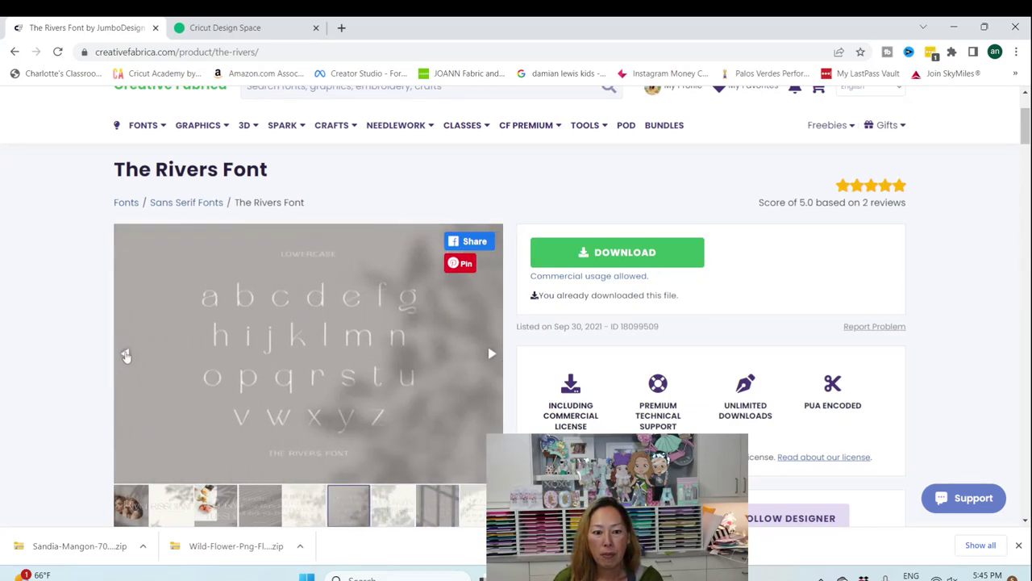
click(125, 355)
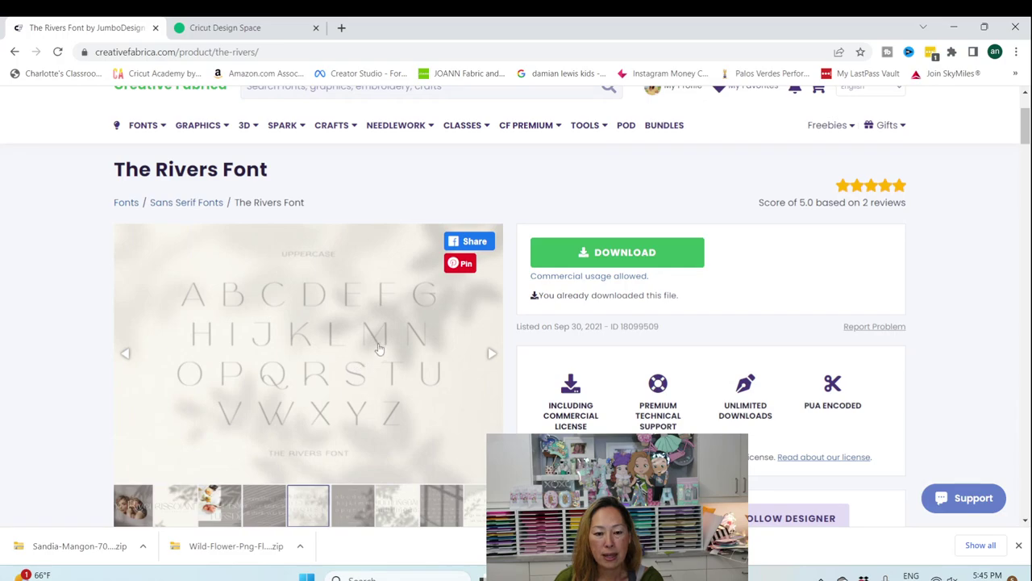
click(490, 354)
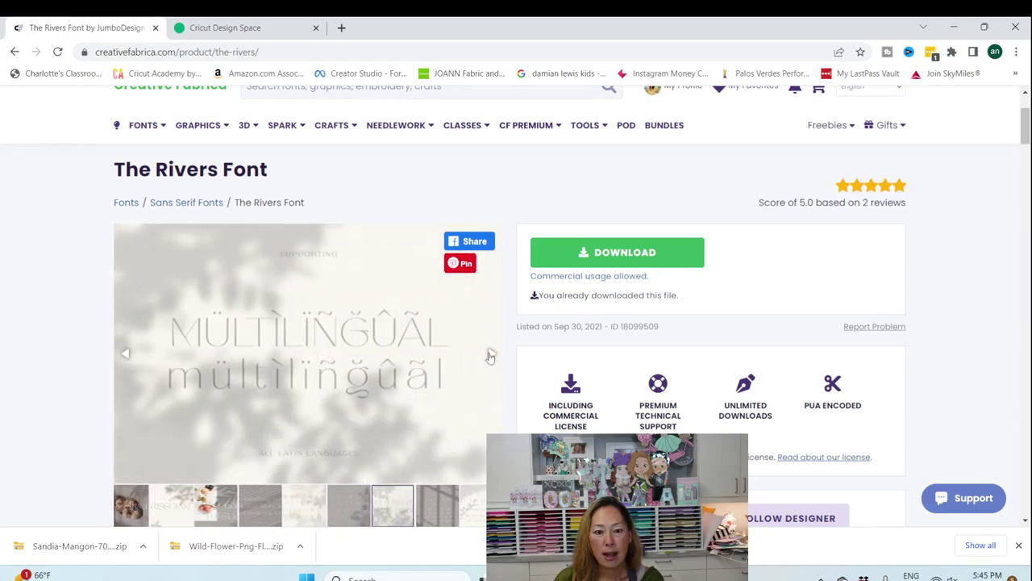
click(490, 356)
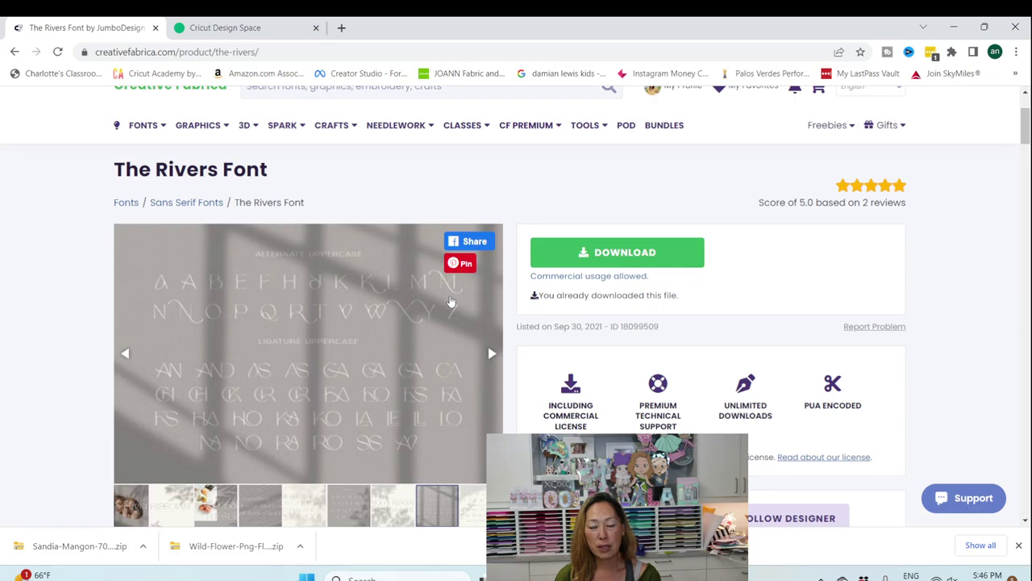
Download The Rivers font zip and open it in File Explorer
click(657, 253)
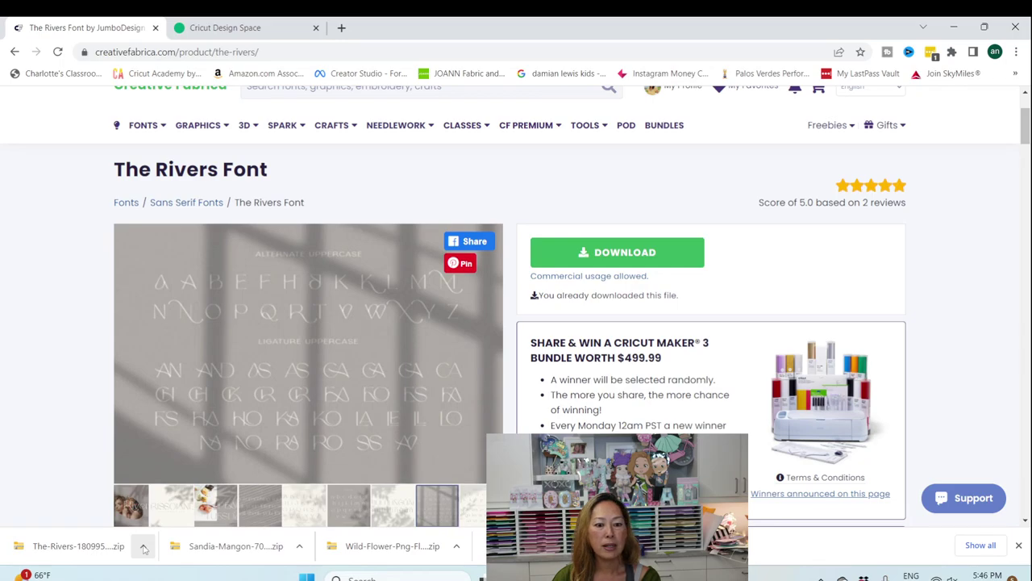
click(144, 547)
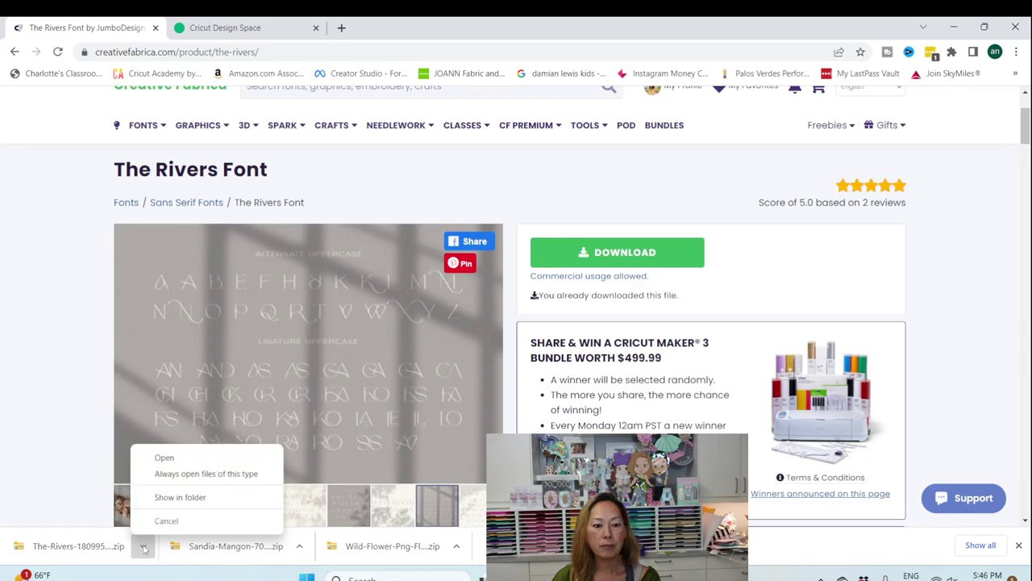
click(180, 498)
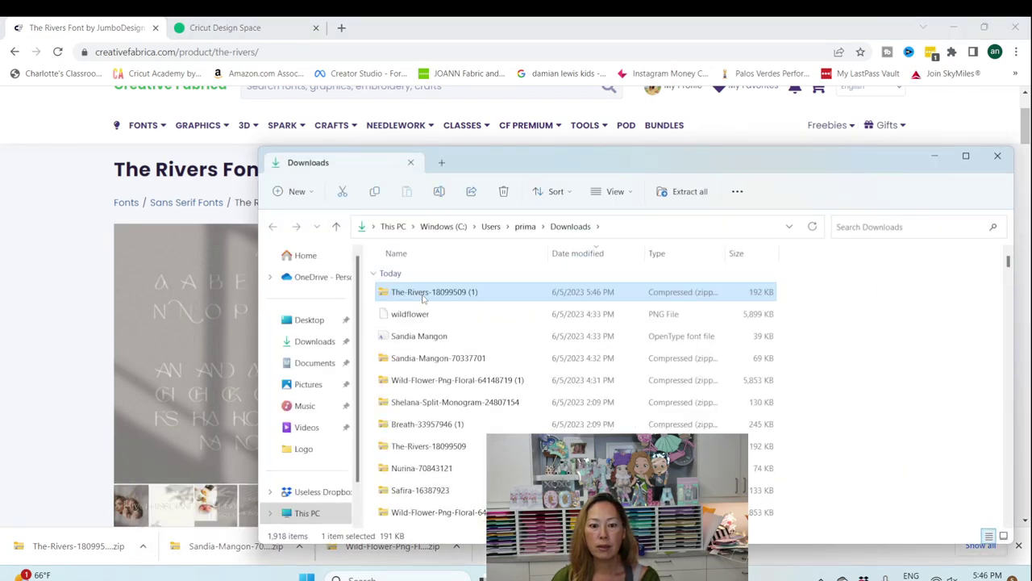
double_click(422, 294)
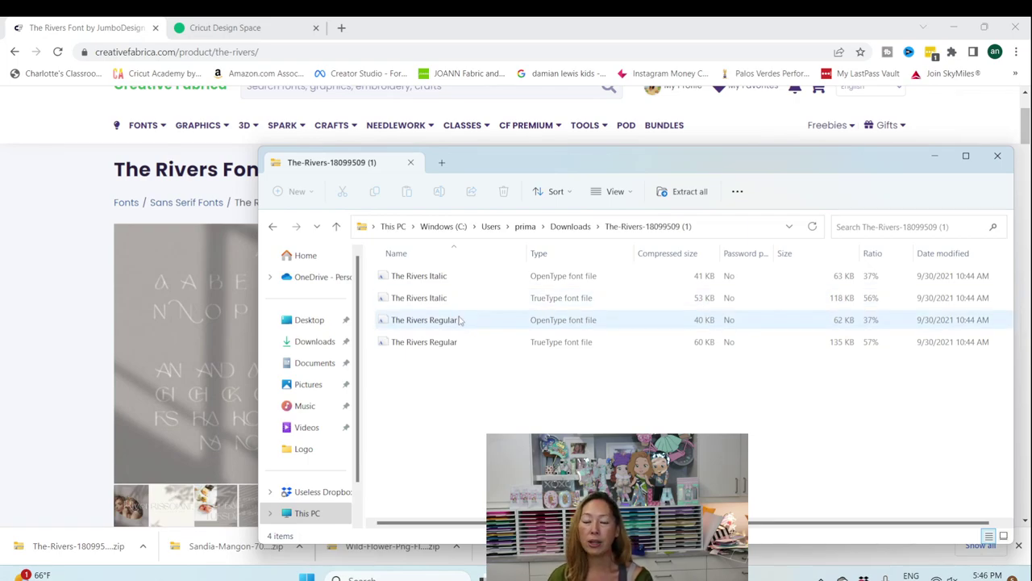
Install The Rivers Regular OpenType font, replacing the old copy, and copy it to Downloads
click(456, 321)
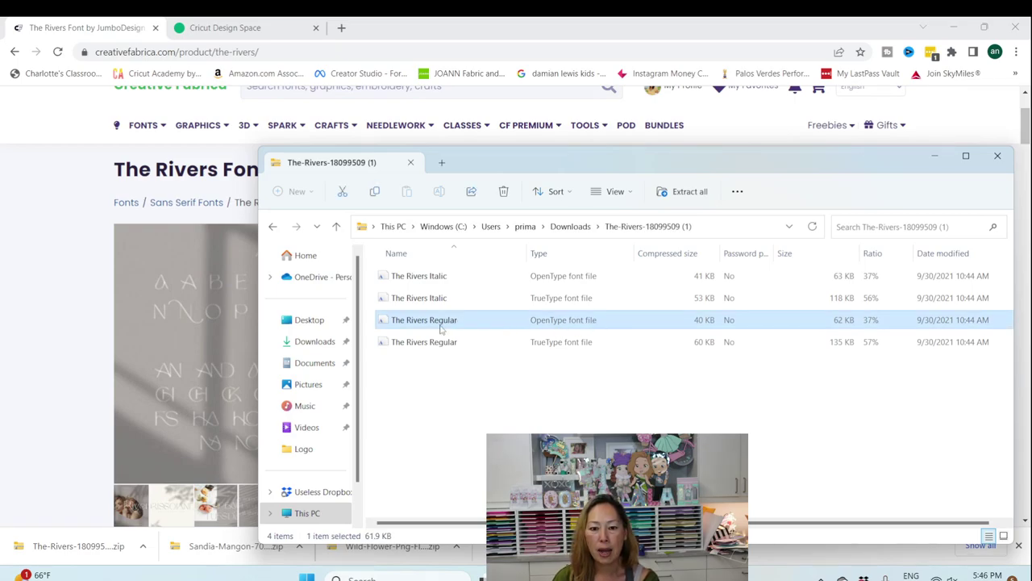
double_click(440, 327)
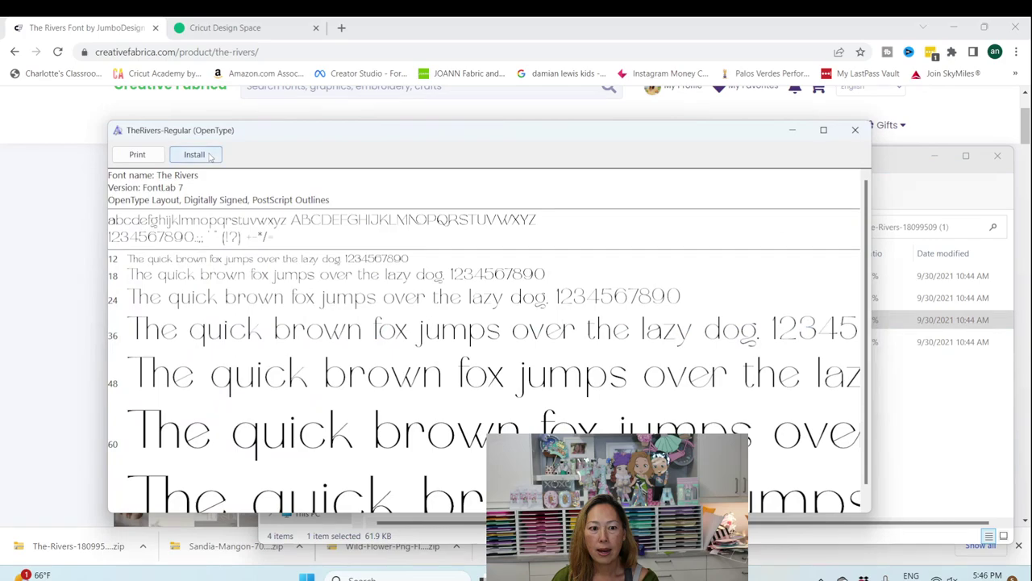
click(207, 156)
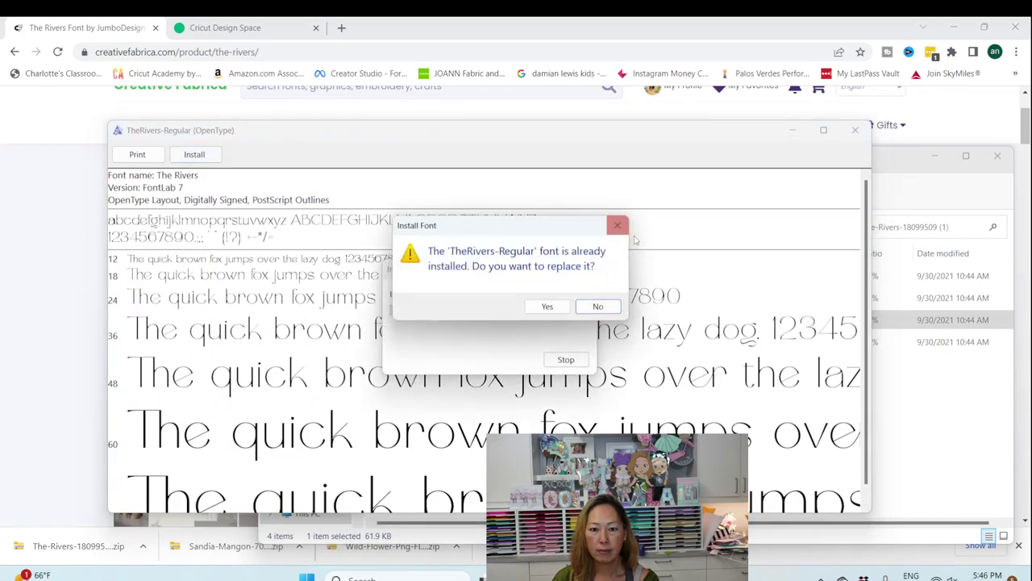
click(548, 307)
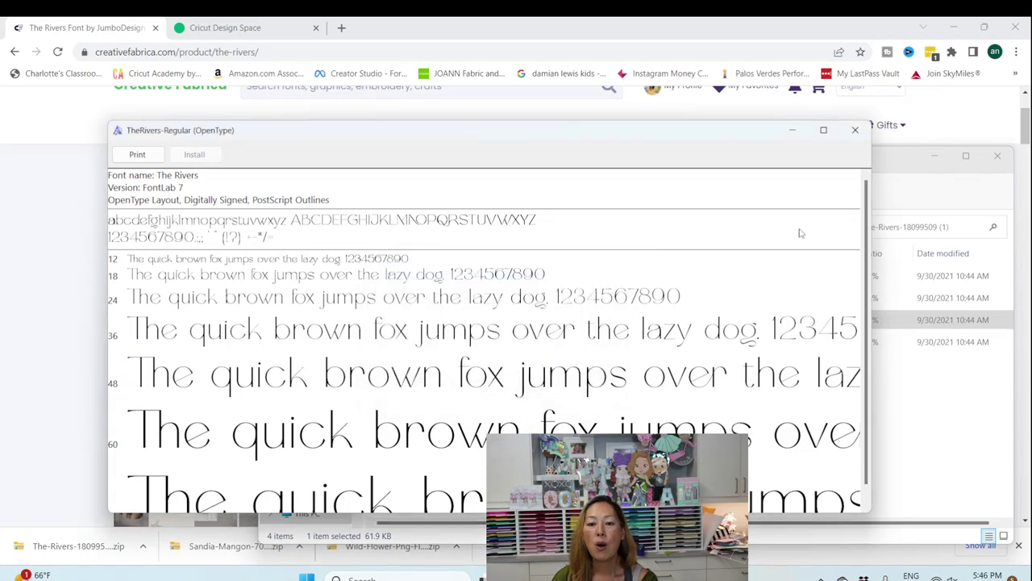
click(843, 140)
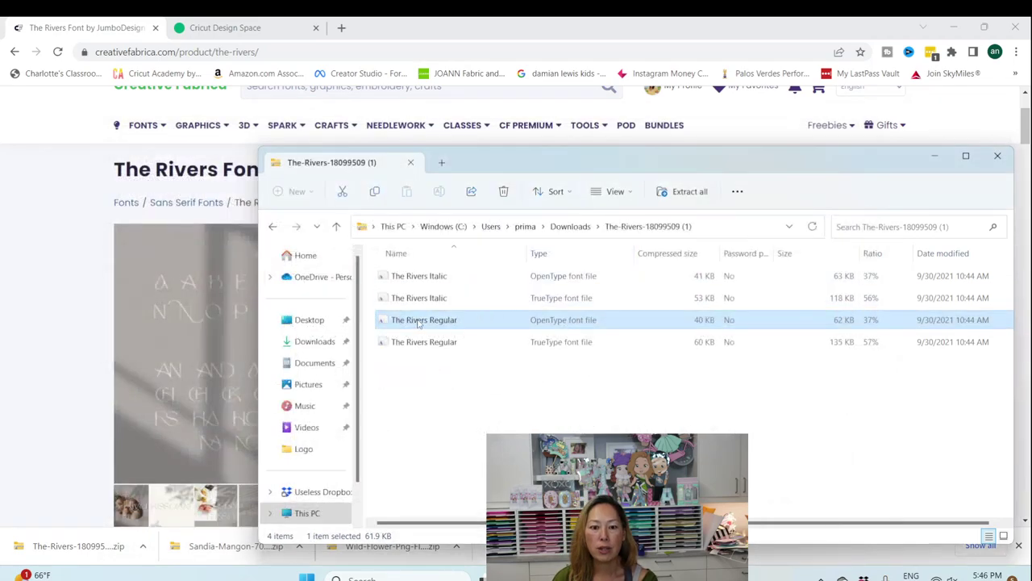
drag(419, 322, 321, 347)
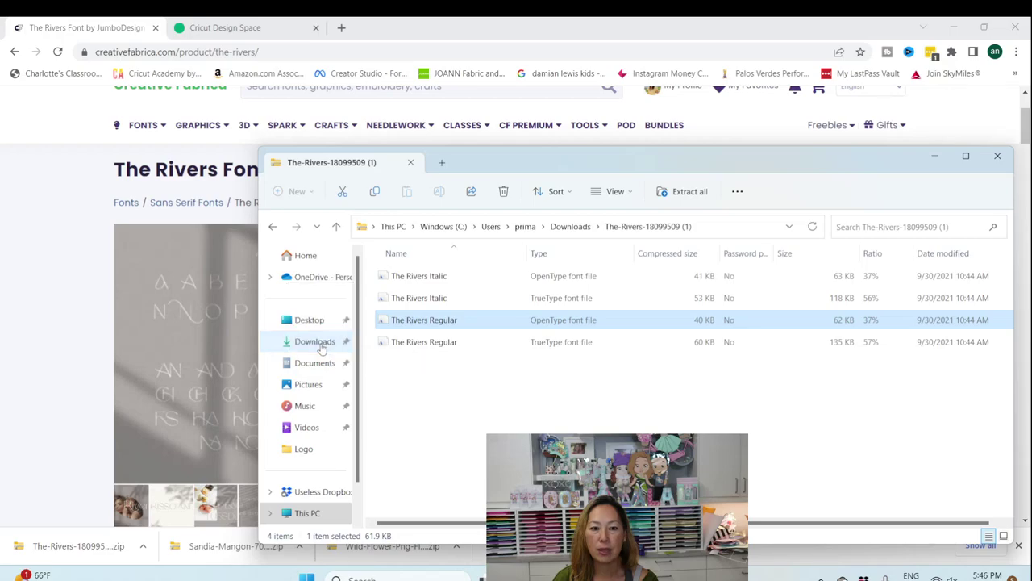
Open creativefabrica.com in a new tab and launch Fontcloud from Tools > Fontcloud
click(343, 28)
click(342, 28)
text(crea)
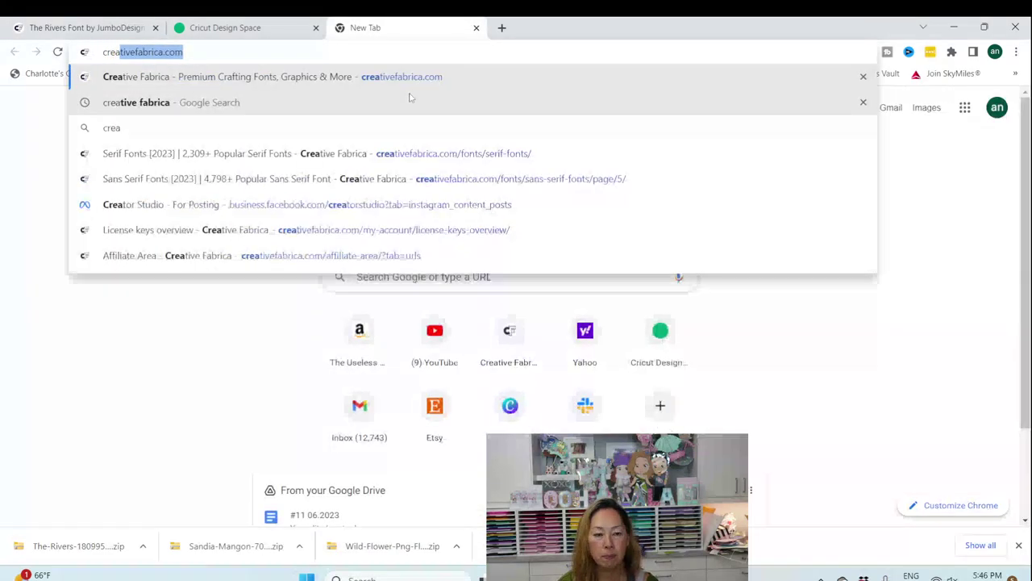
key(Return)
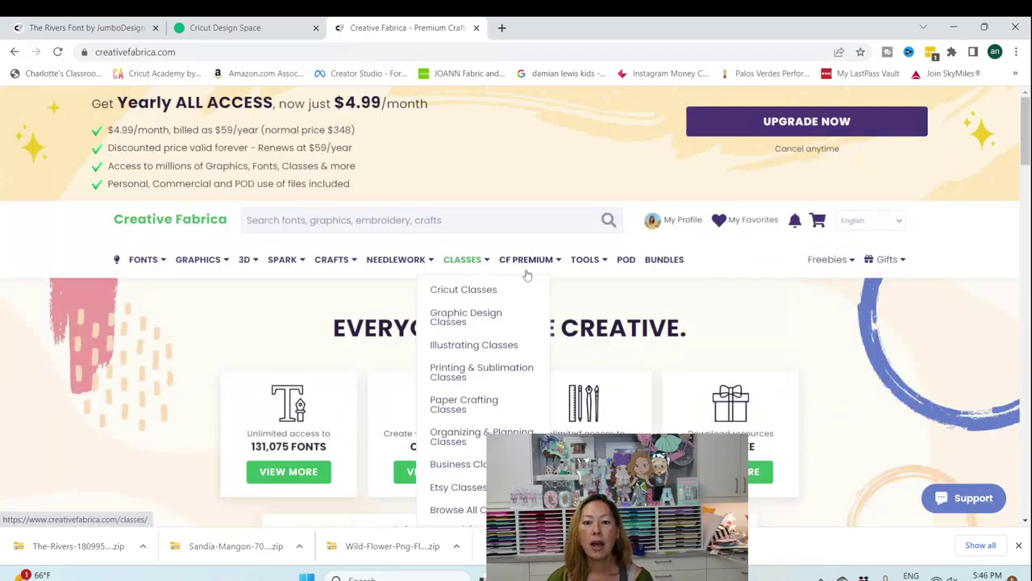
mouse_move(601, 266)
click(575, 314)
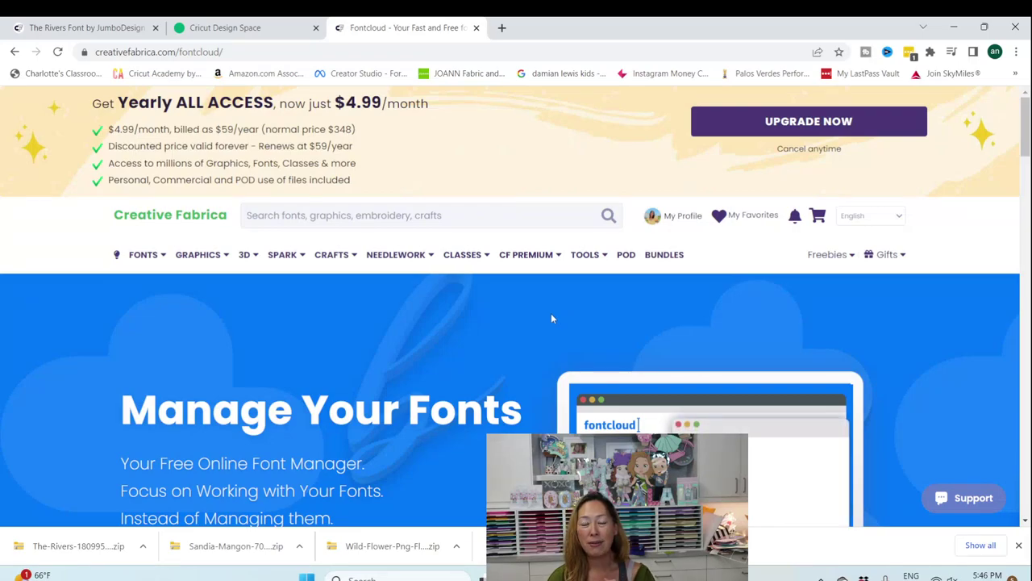
scroll(387, 298, down, 3)
click(237, 384)
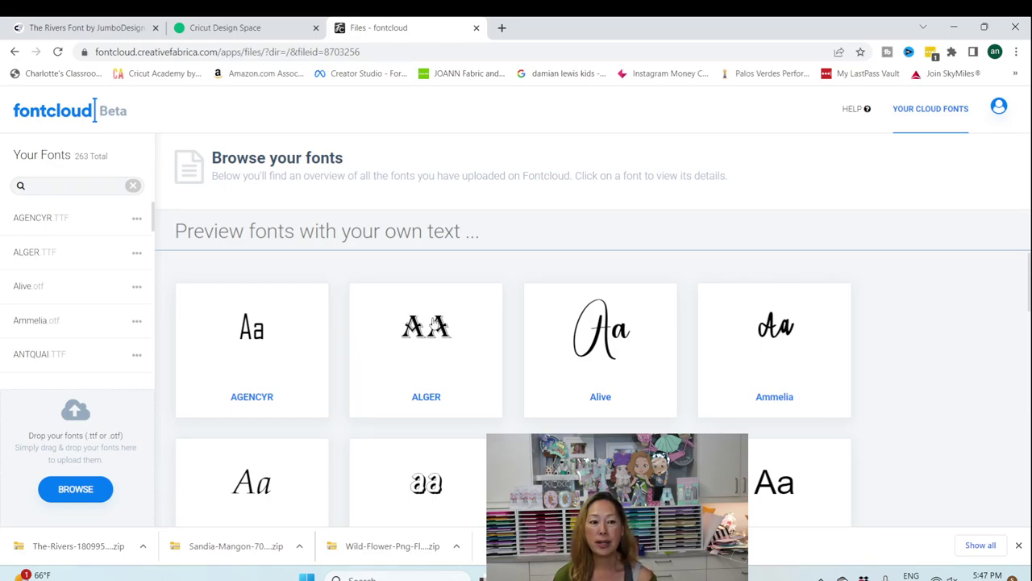
click(113, 27)
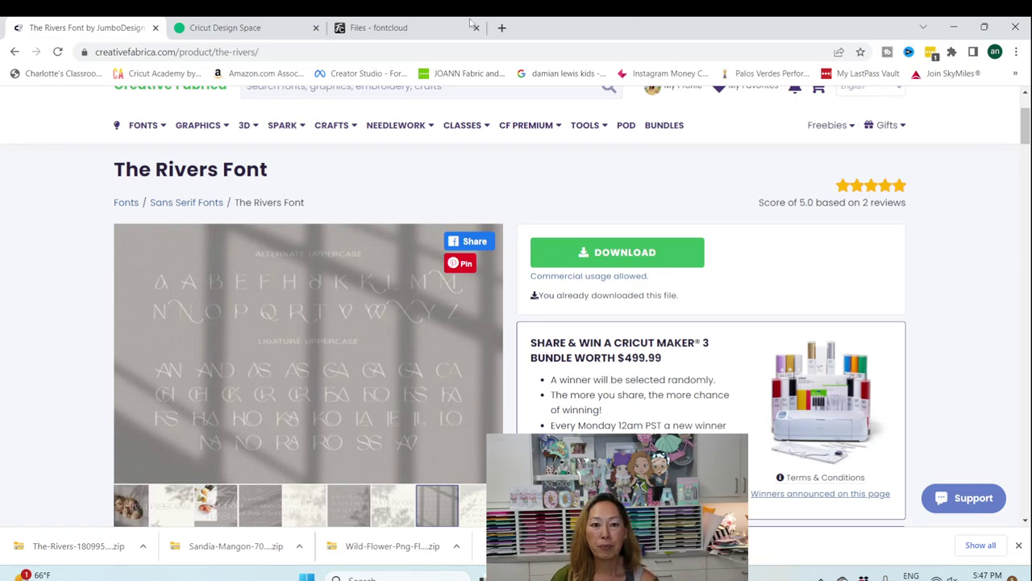
click(378, 29)
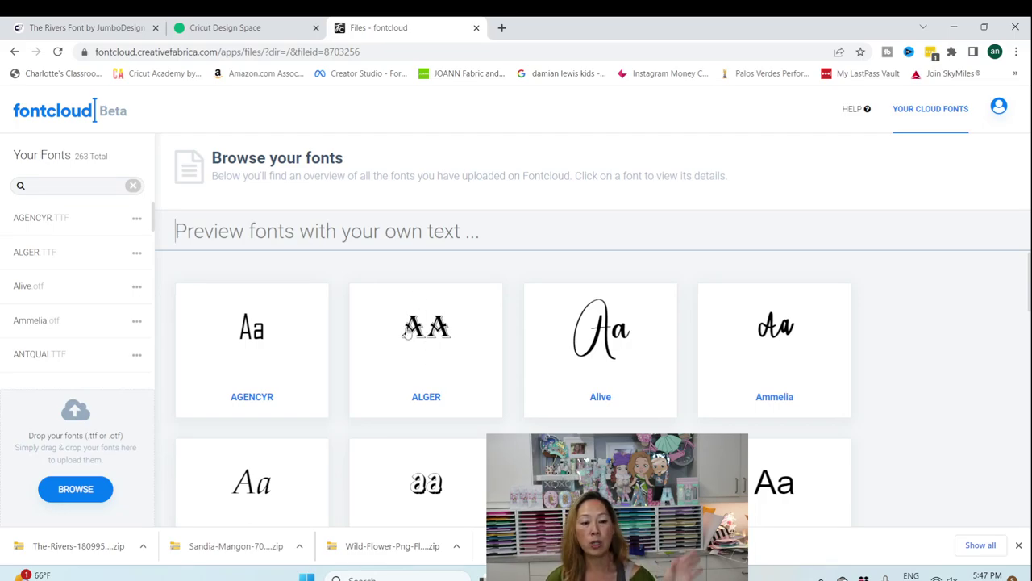
Upload The Rivers Regular from the Downloads folder through Fontcloud's Browse button
click(75, 491)
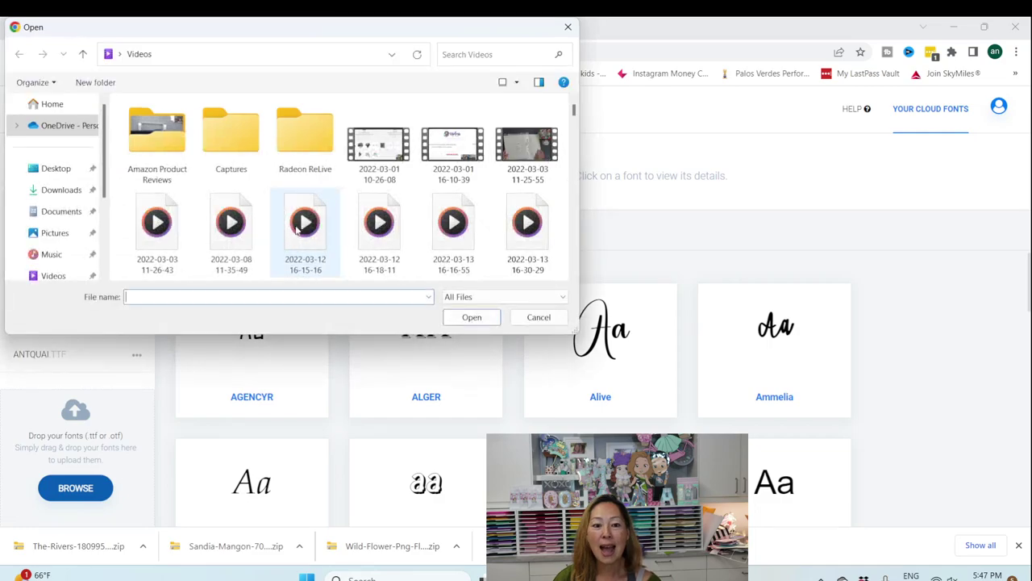
click(65, 190)
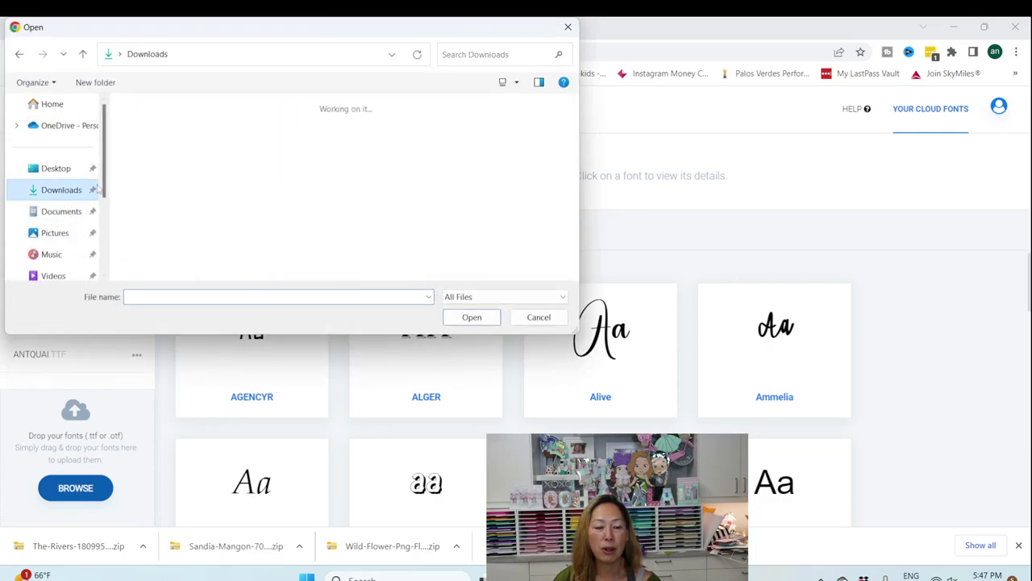
double_click(150, 138)
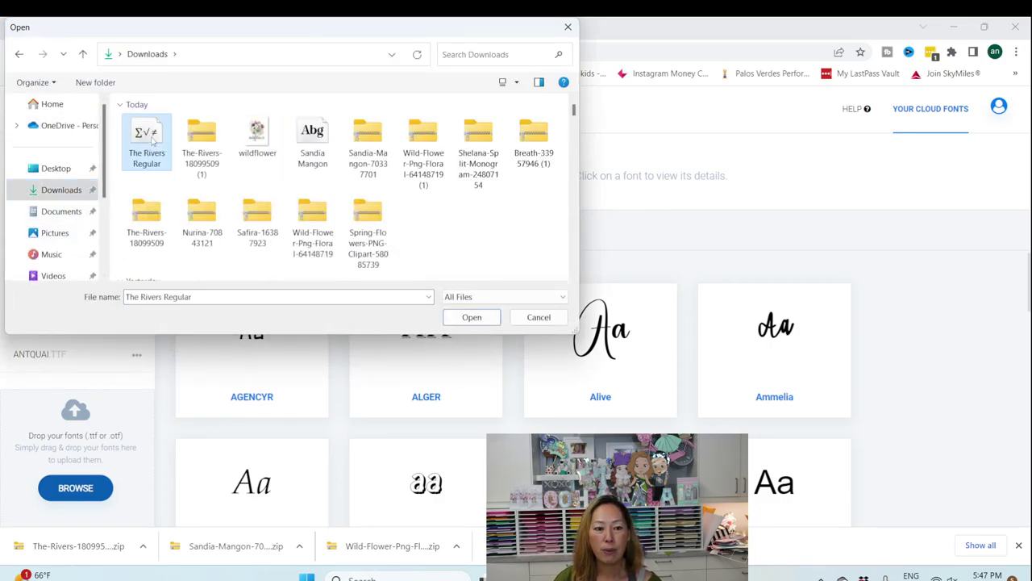
scroll(85, 323, down, 20)
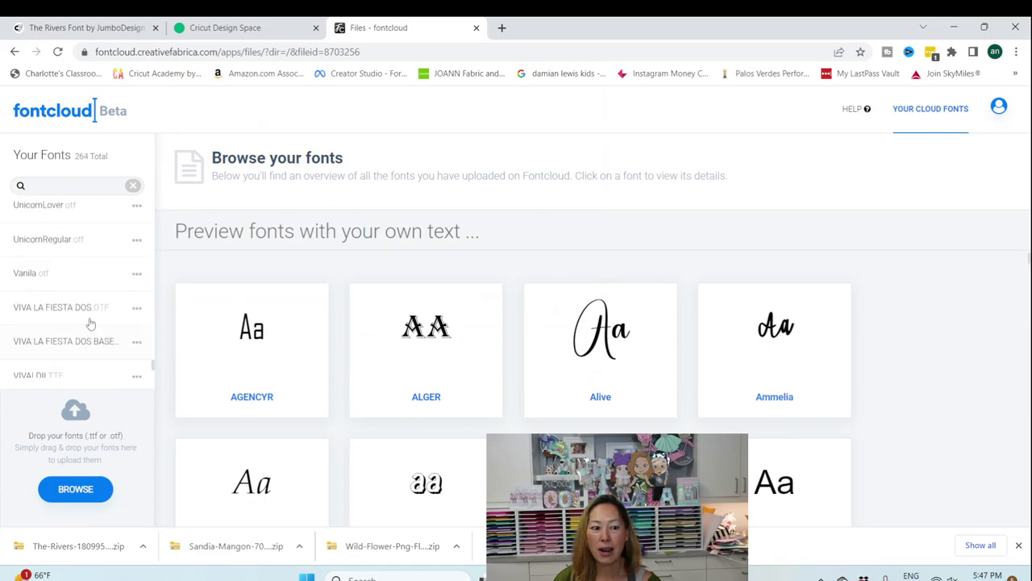
scroll(78, 359, up, 5)
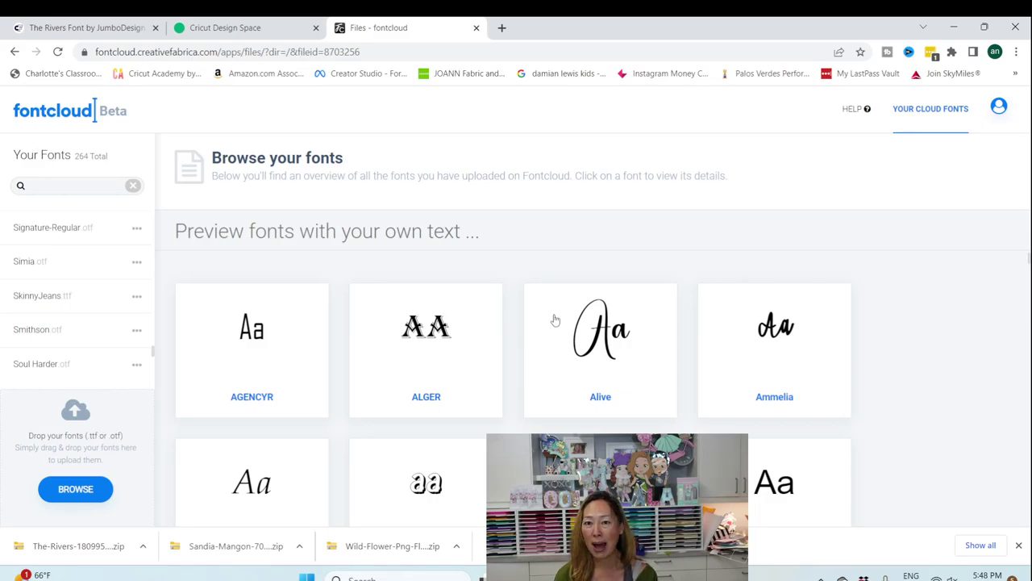
Set Fontcloud's custom preview text to 'Smile'
click(320, 227)
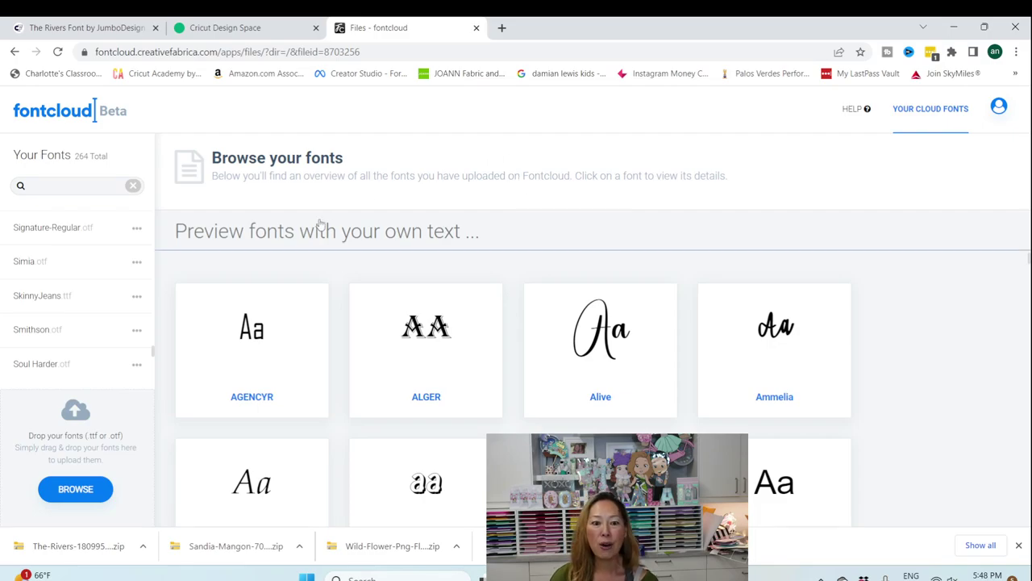
text(smi)
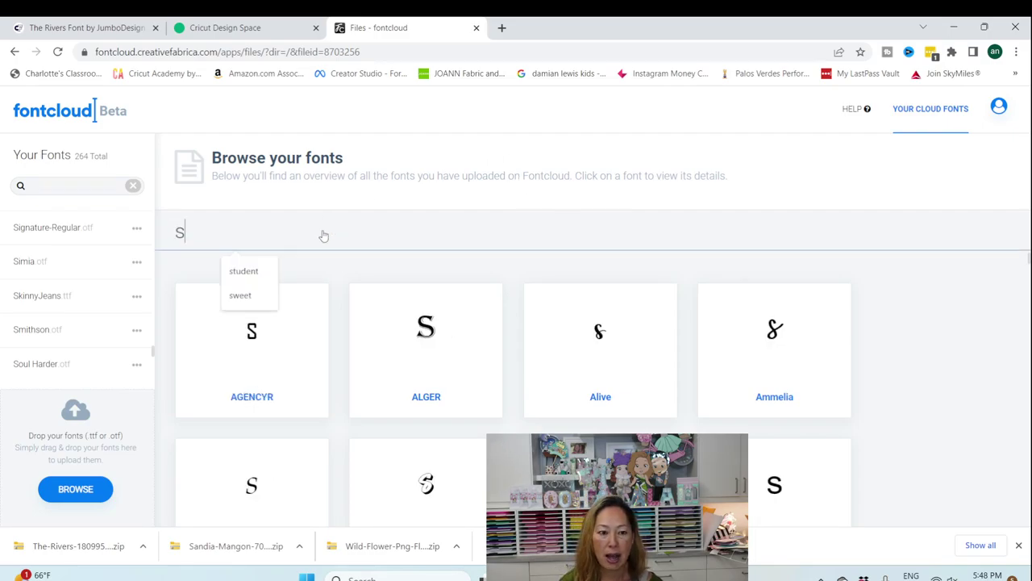
key(BackSpace)
key(BackSpace)
key(BackSpace)
text(Smile)
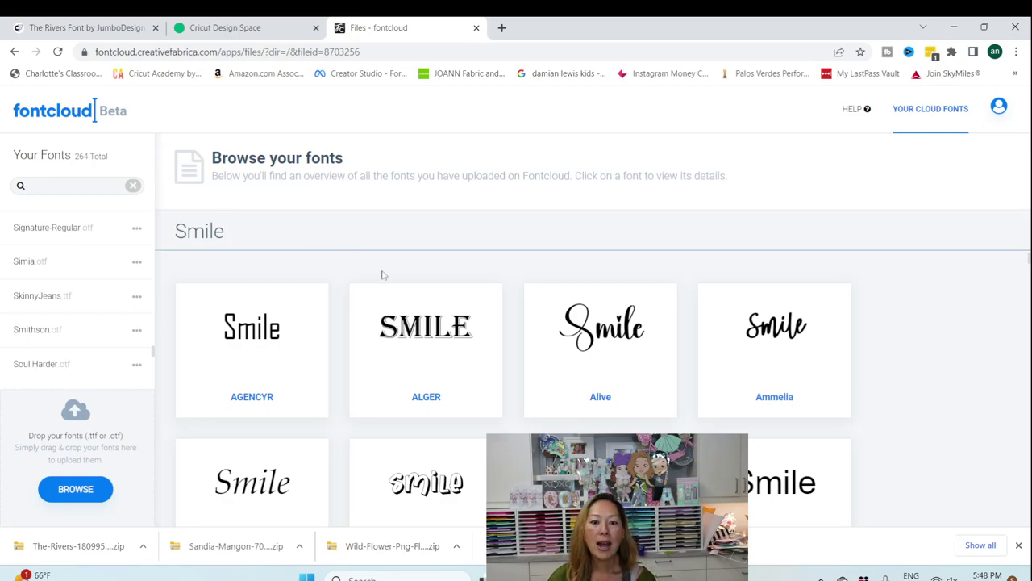
Scroll through the Smile previews of the uploaded fonts, then add a new text box
scroll(412, 288, down, 1)
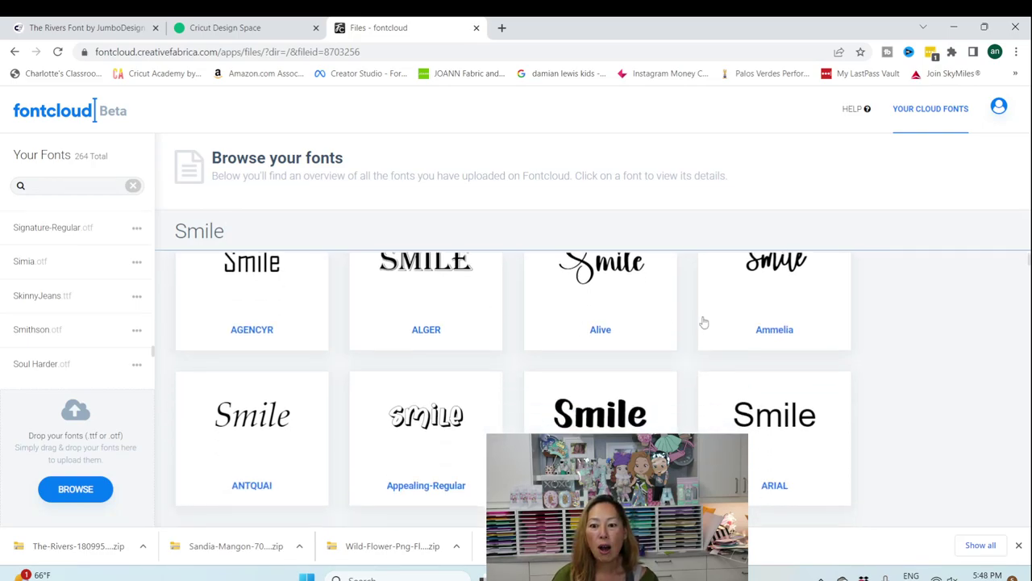
scroll(703, 322, up, 1)
scroll(722, 361, down, 2)
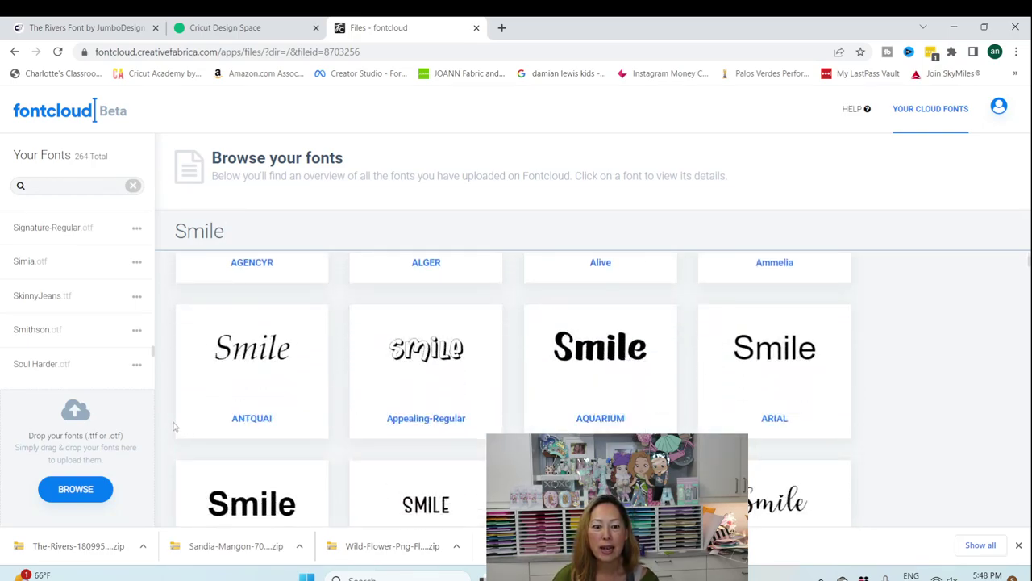
scroll(176, 424, down, 2)
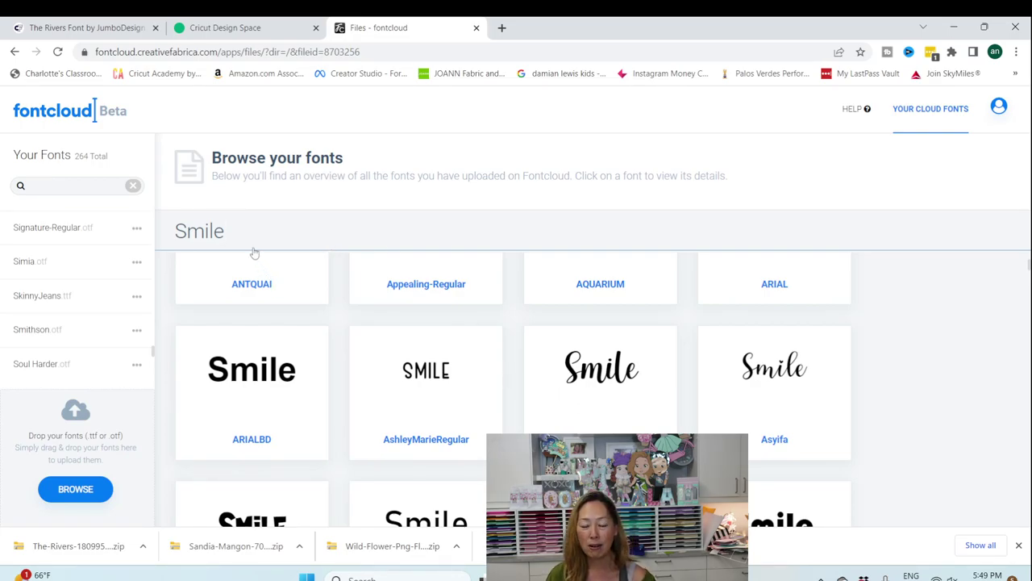
scroll(376, 341, down, 3)
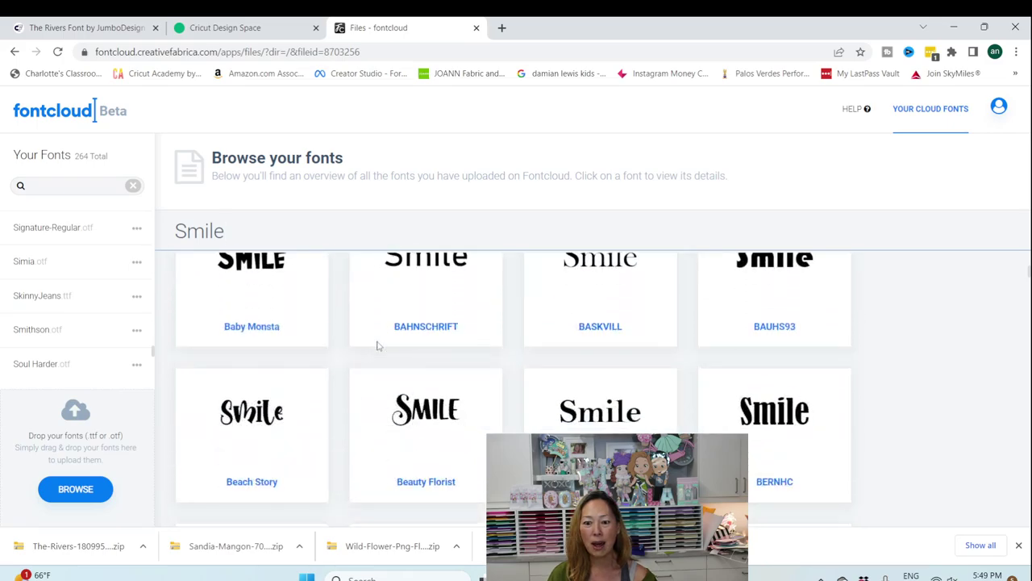
scroll(375, 346, up, 1)
scroll(376, 346, down, 1)
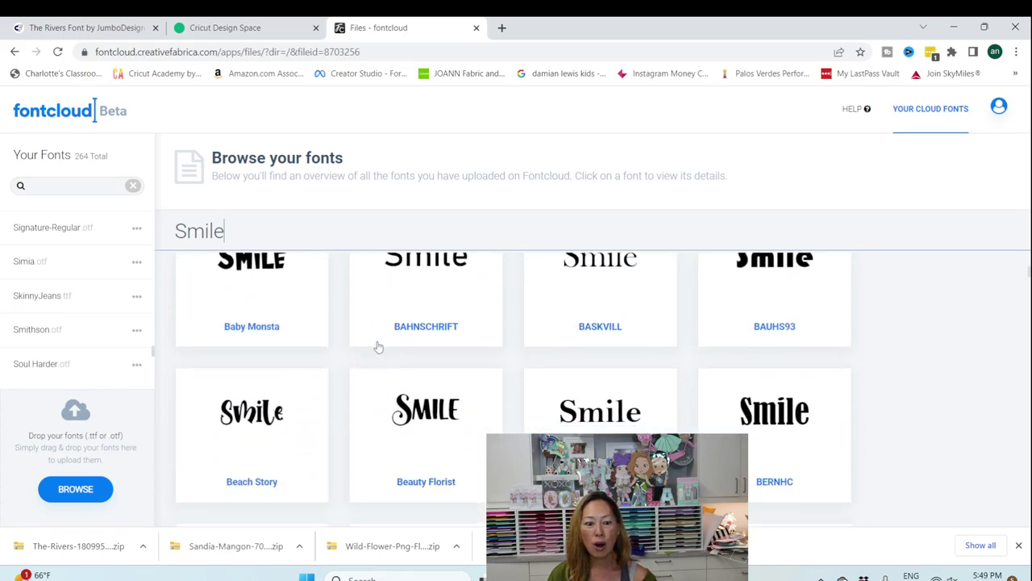
scroll(339, 351, down, 1)
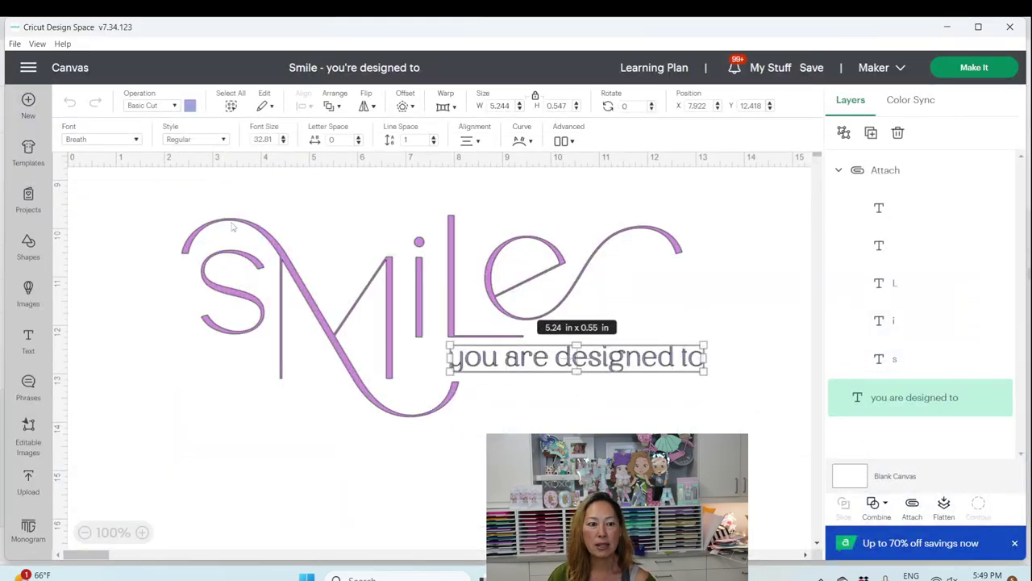
click(40, 340)
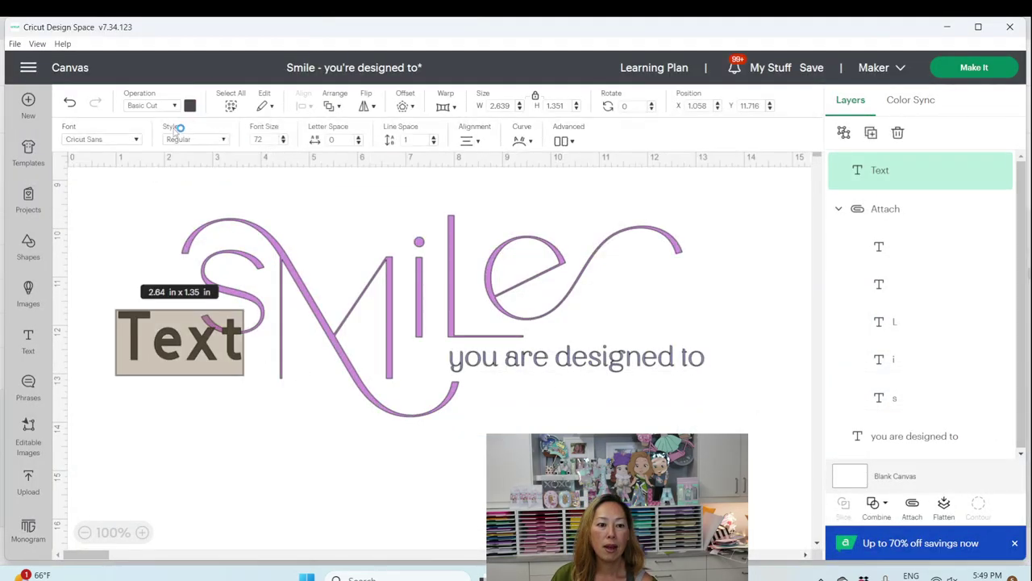
Search the System fonts for the new text box for 'beach story'
click(127, 141)
click(199, 122)
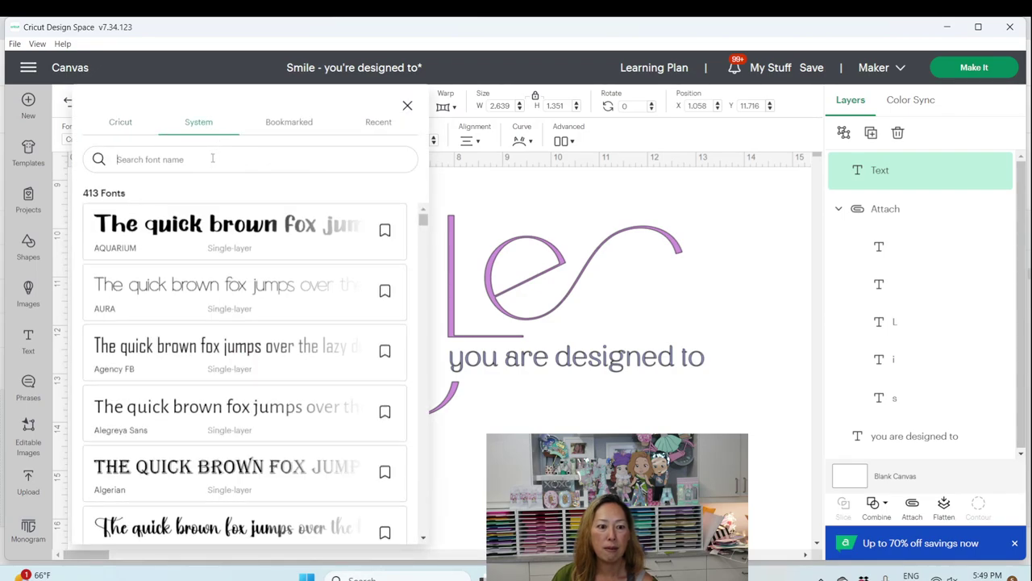
click(211, 158)
text(beach story)
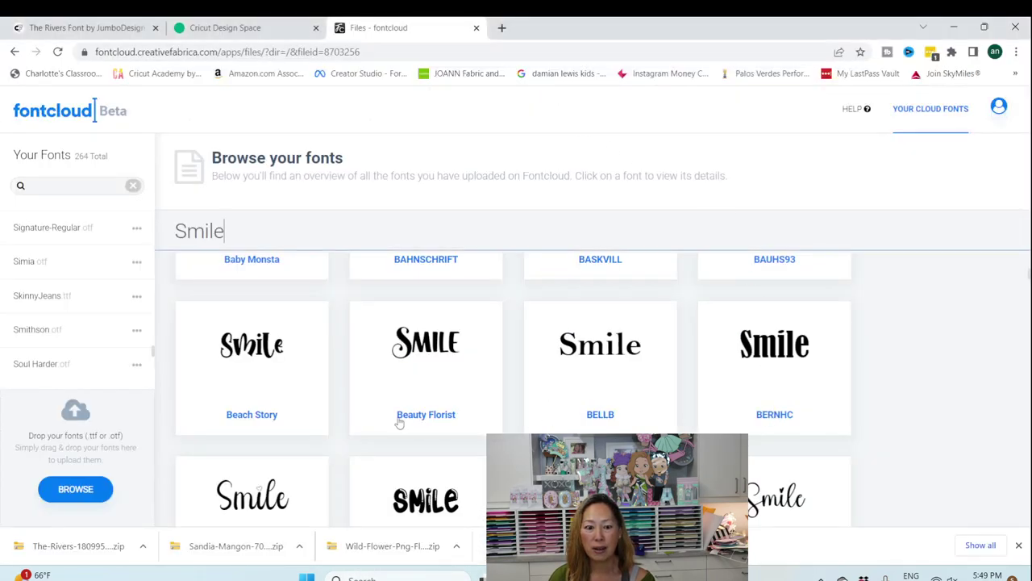
Download Beach Story (1).otf from its Fontcloud card, preview it, then close the details panel
click(247, 358)
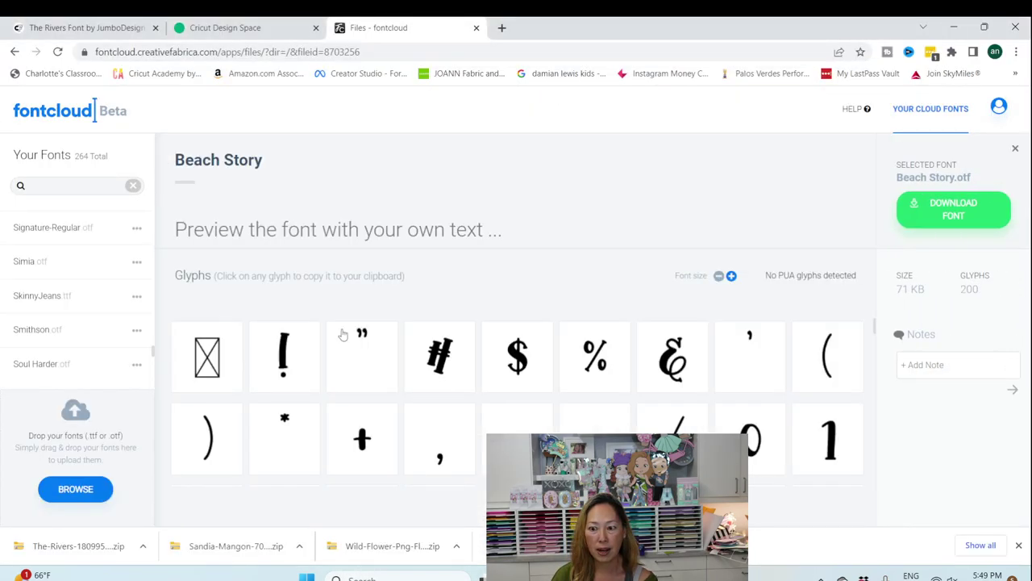
click(985, 212)
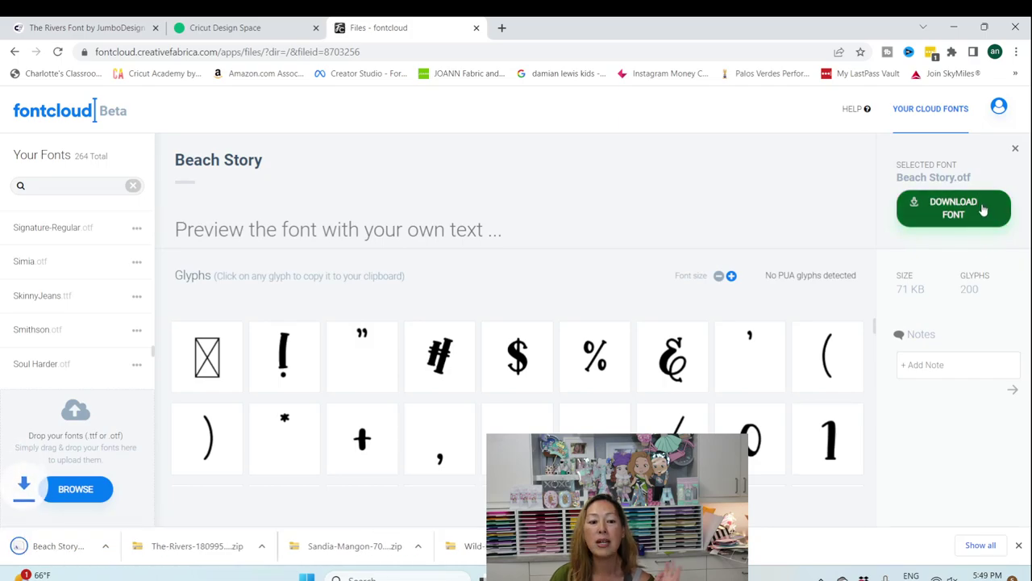
click(81, 546)
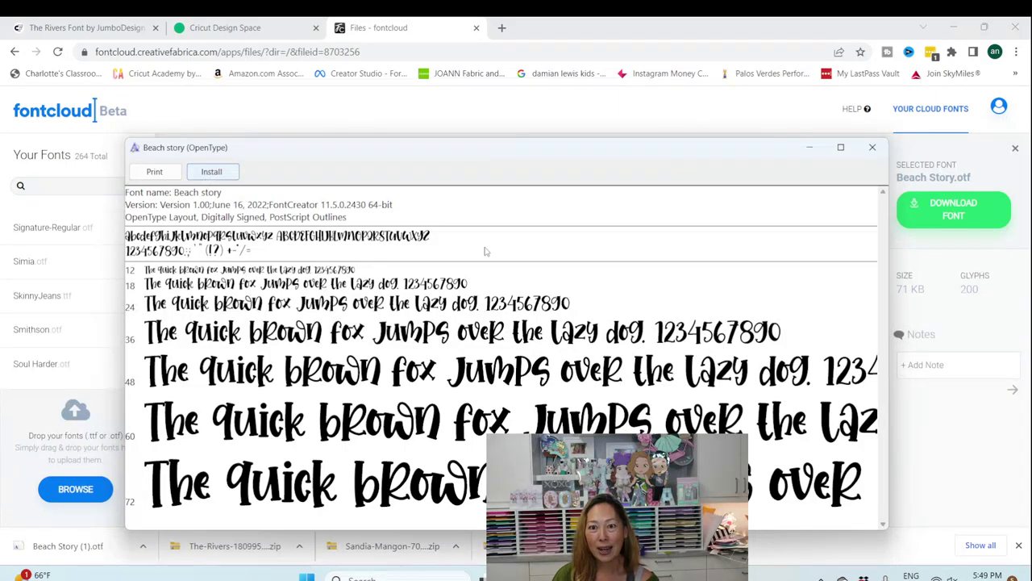
click(872, 147)
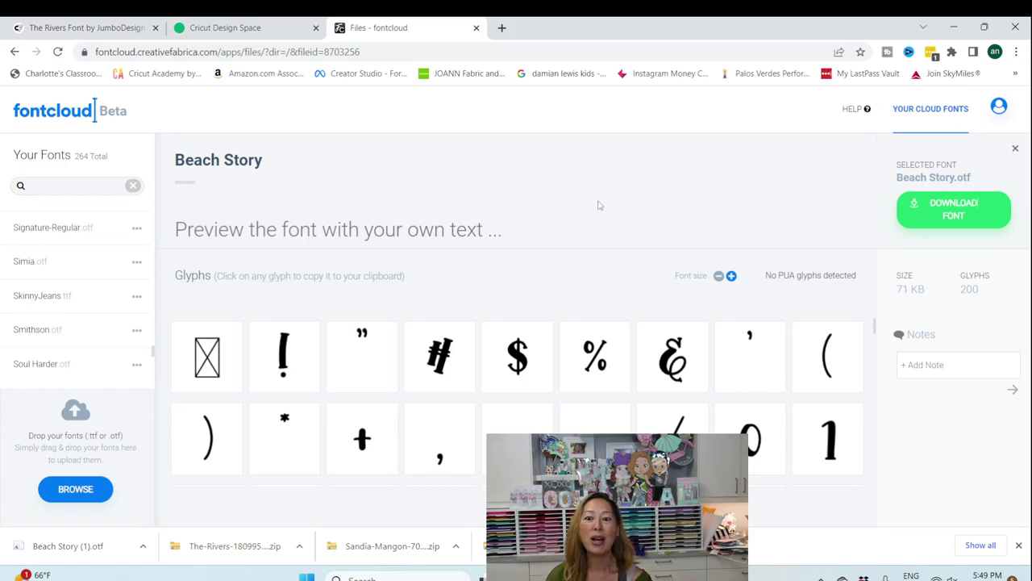
click(1017, 150)
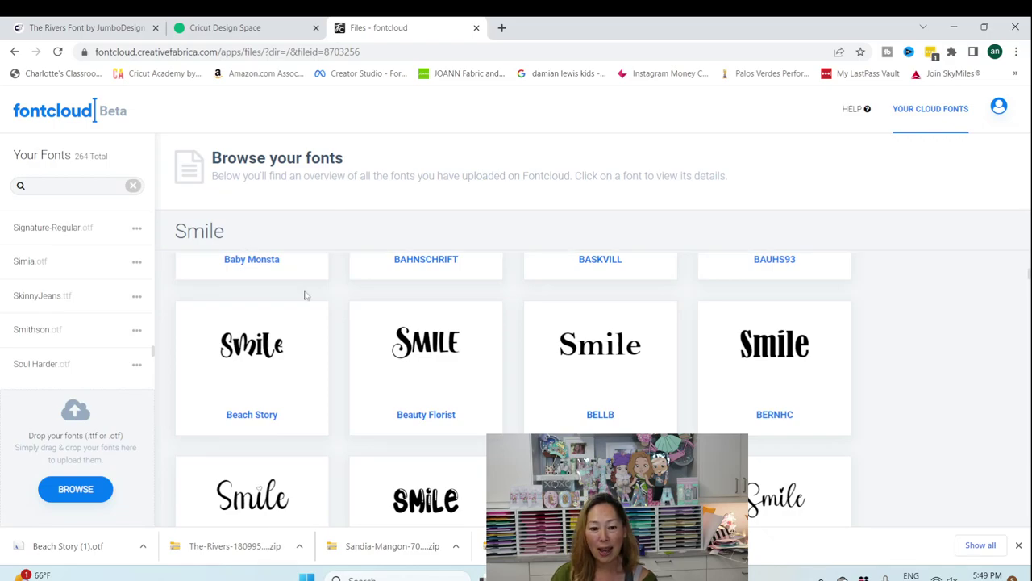
scroll(315, 323, down, 2)
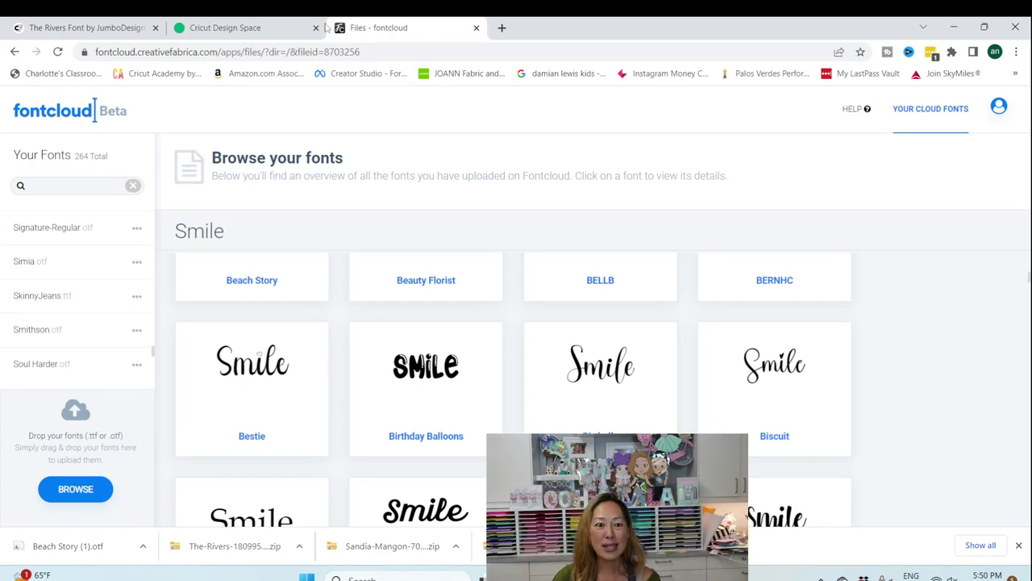
Place the new text box below the purple design and type SMILE
click(225, 28)
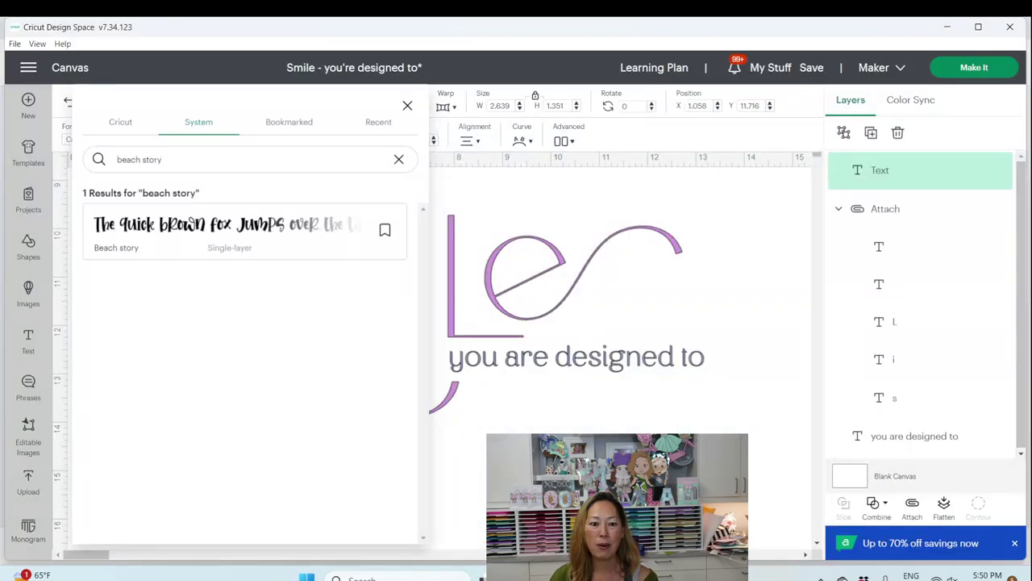
key(Escape)
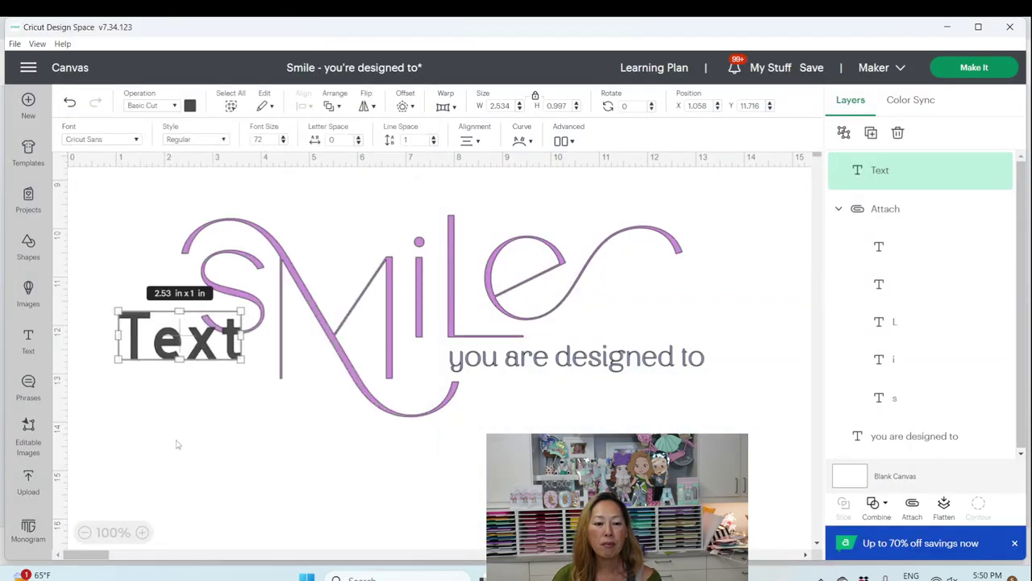
drag(177, 339, 487, 469)
drag(554, 494, 556, 509)
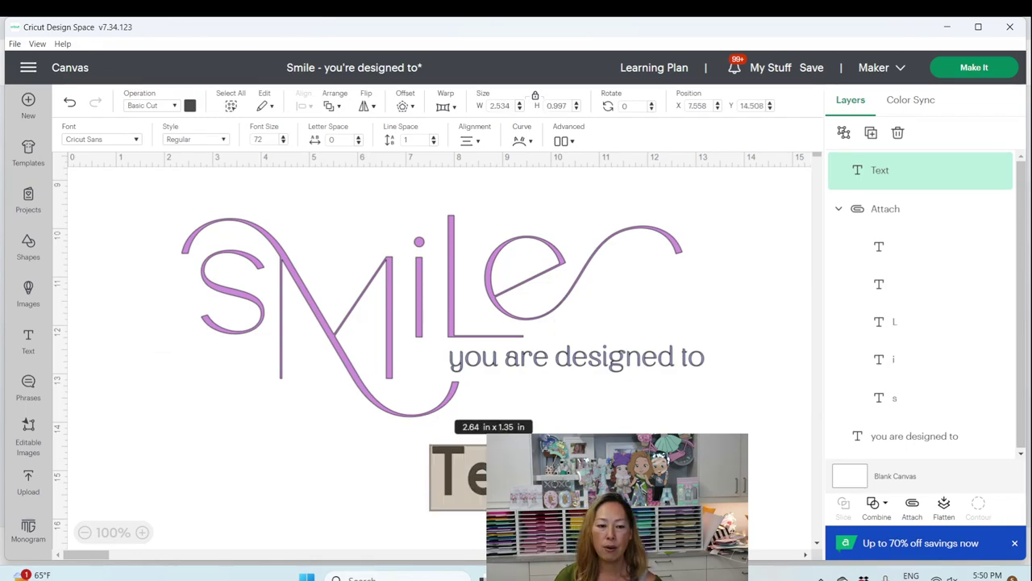
text(s)
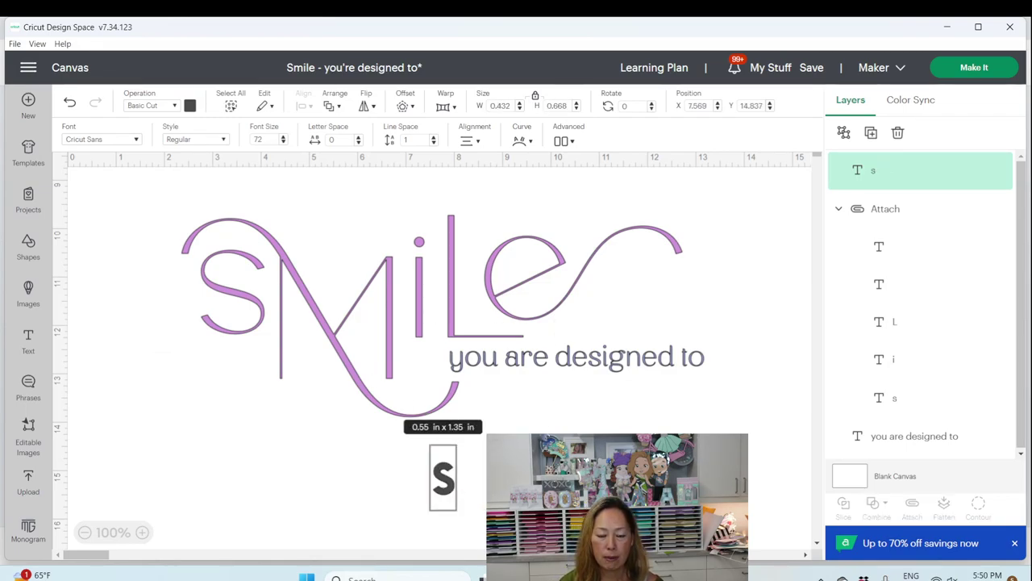
key(BackSpace)
text(SMILE)
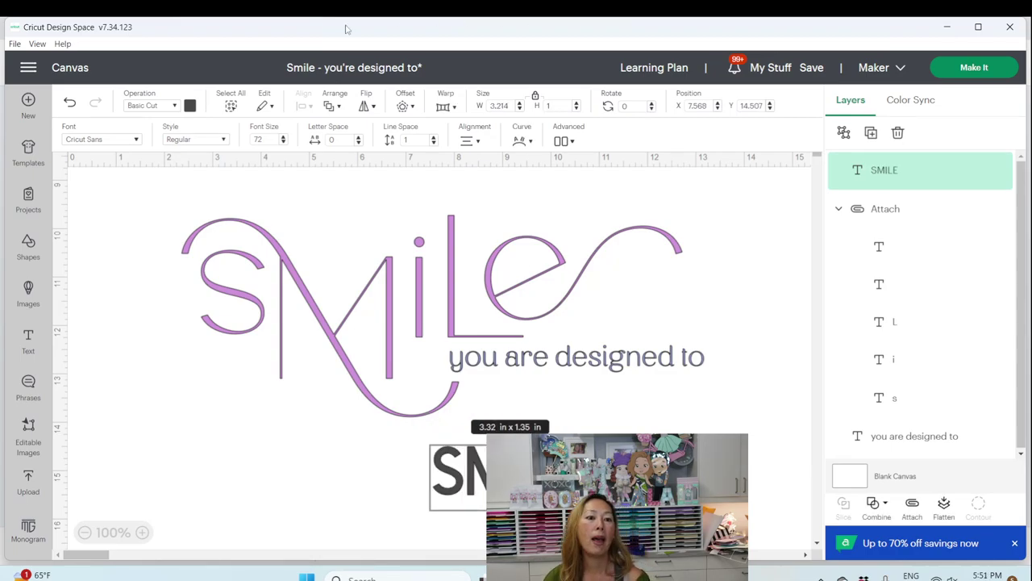
Set SMILE in The Rivers font by searching the font list for 'the'
click(137, 140)
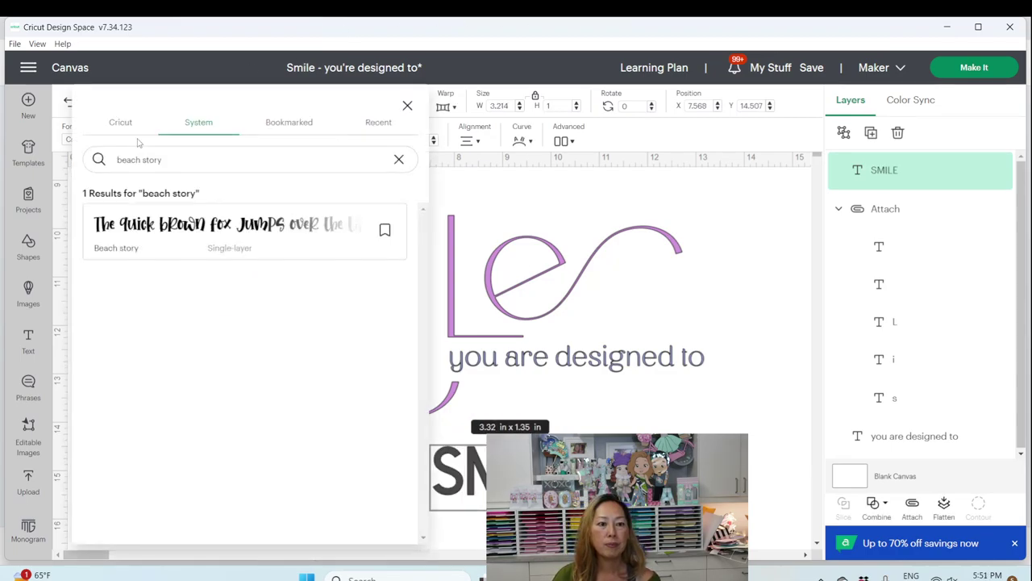
click(398, 159)
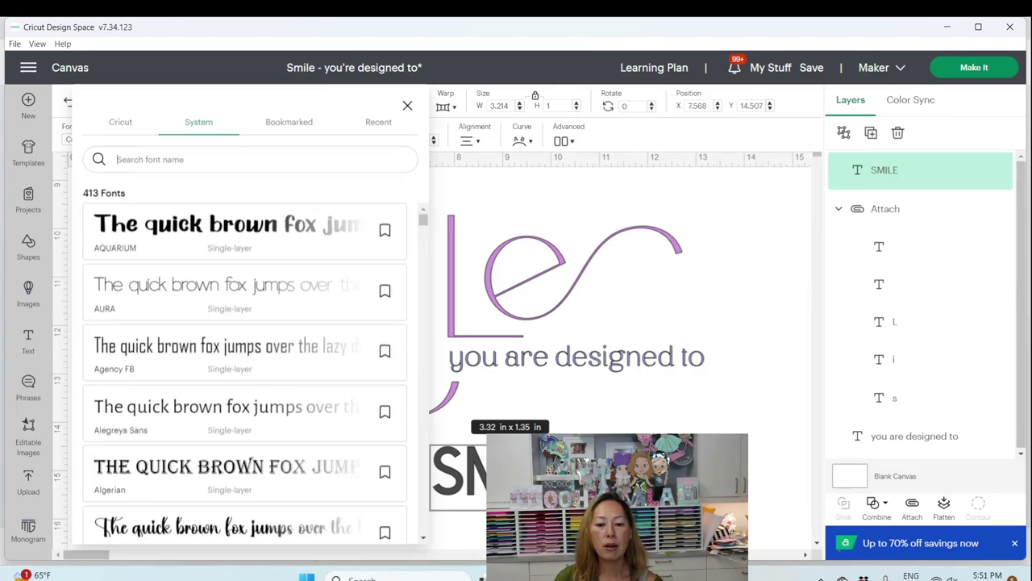
mouse_move(577, 574)
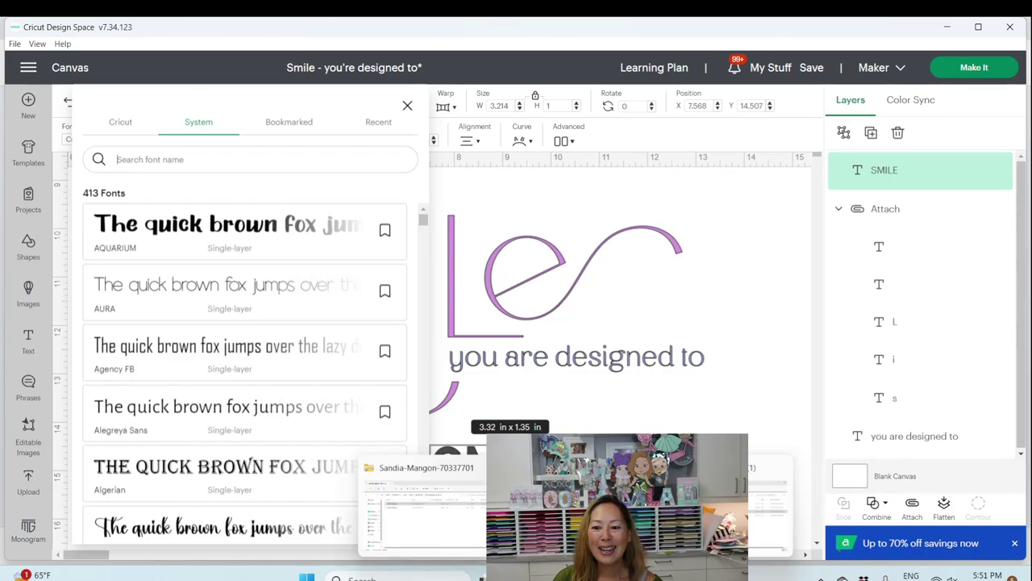
text(the rivers)
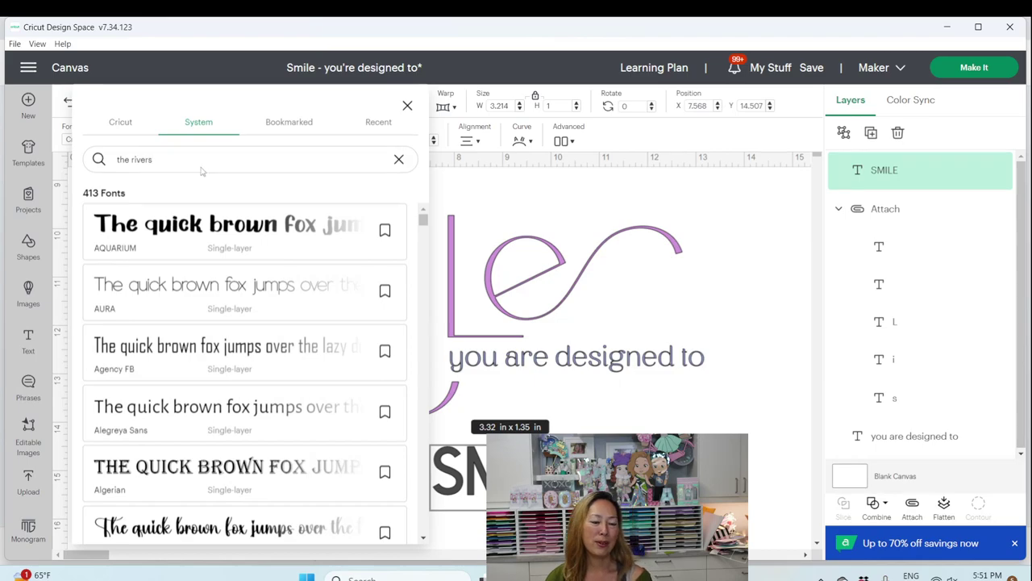
click(241, 234)
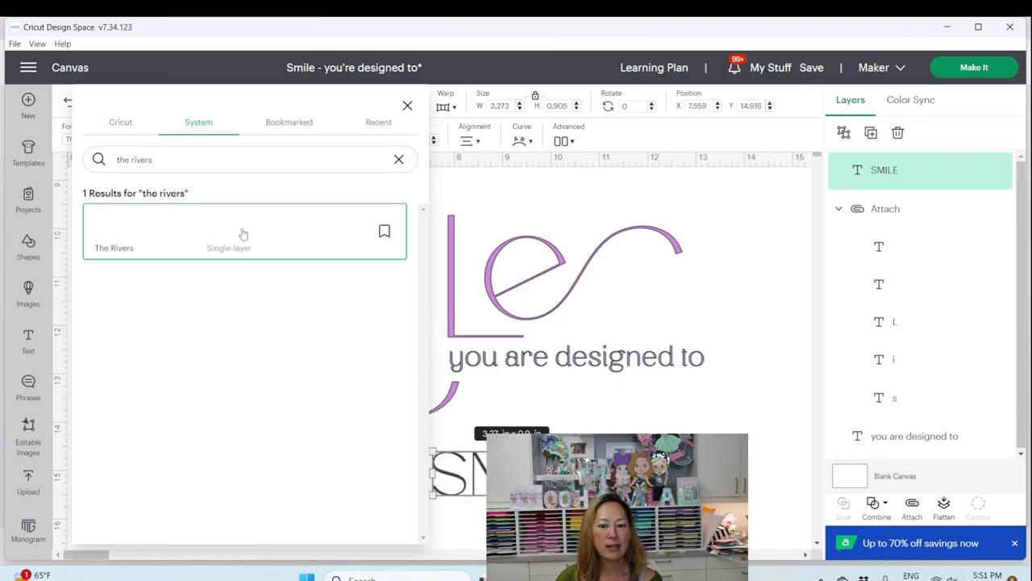
click(670, 427)
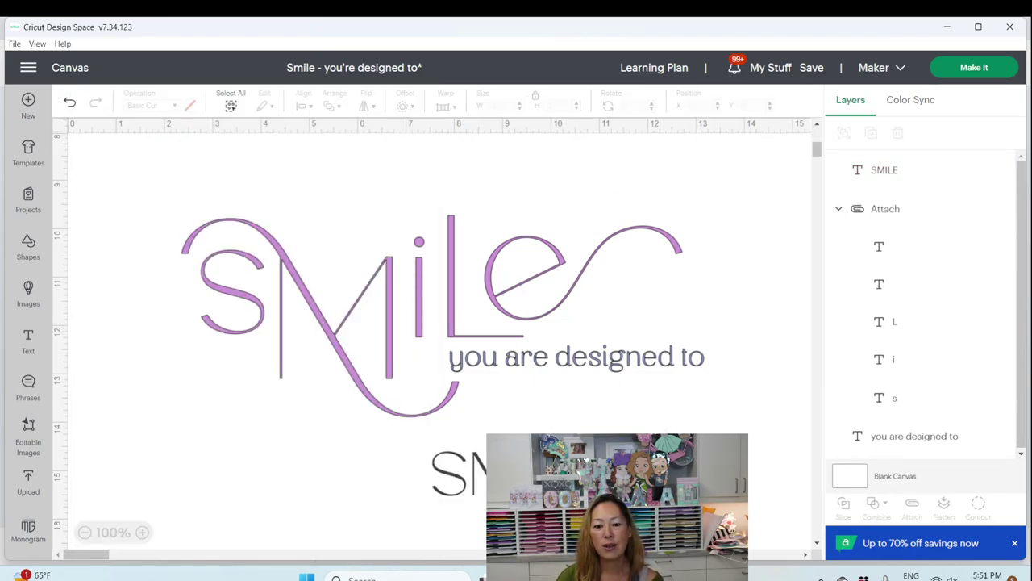
Move SMILE under the purple design, widen it to about 7.4 in, and ungroup it
drag(527, 469, 310, 432)
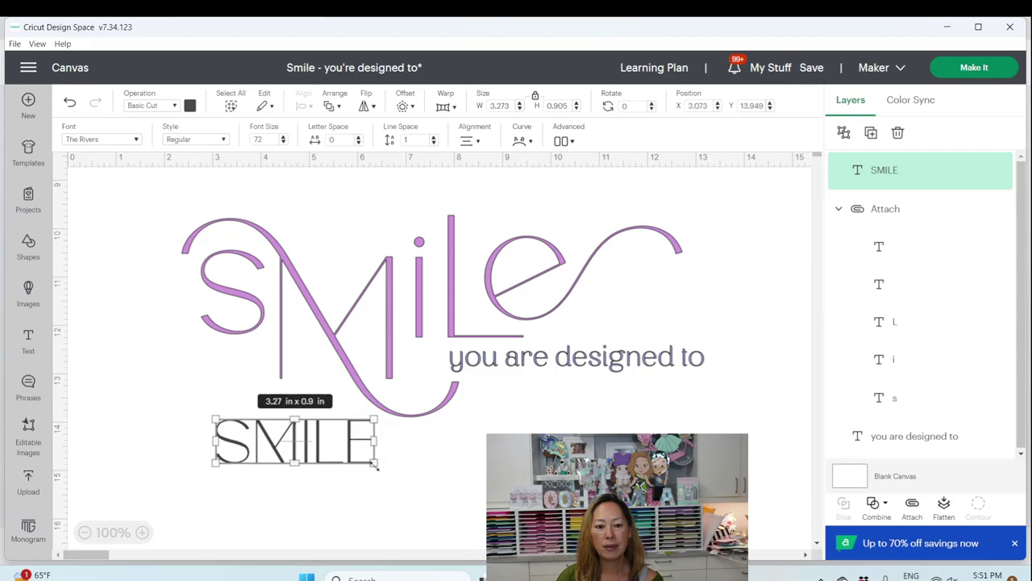
drag(374, 466, 572, 517)
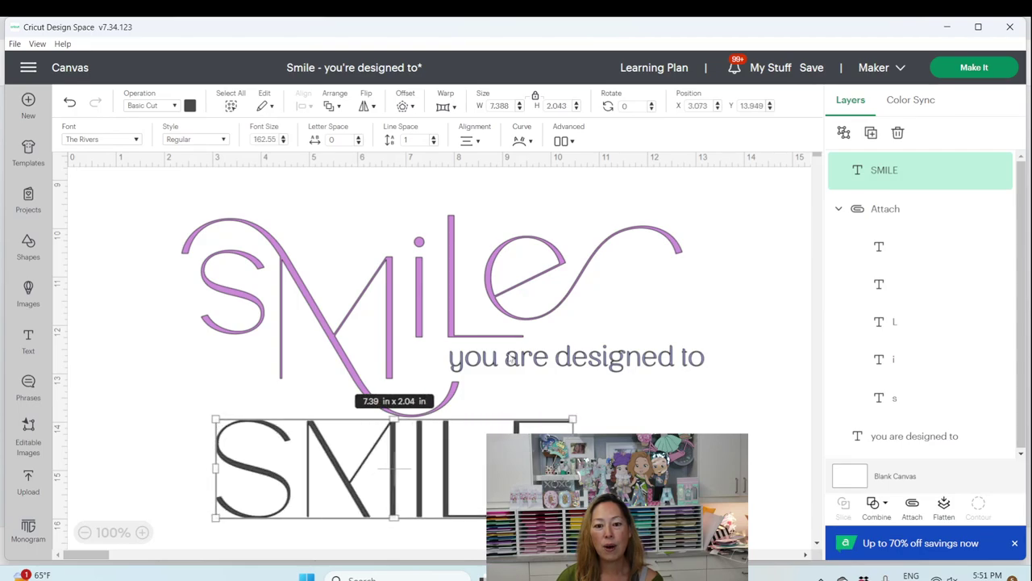
click(583, 399)
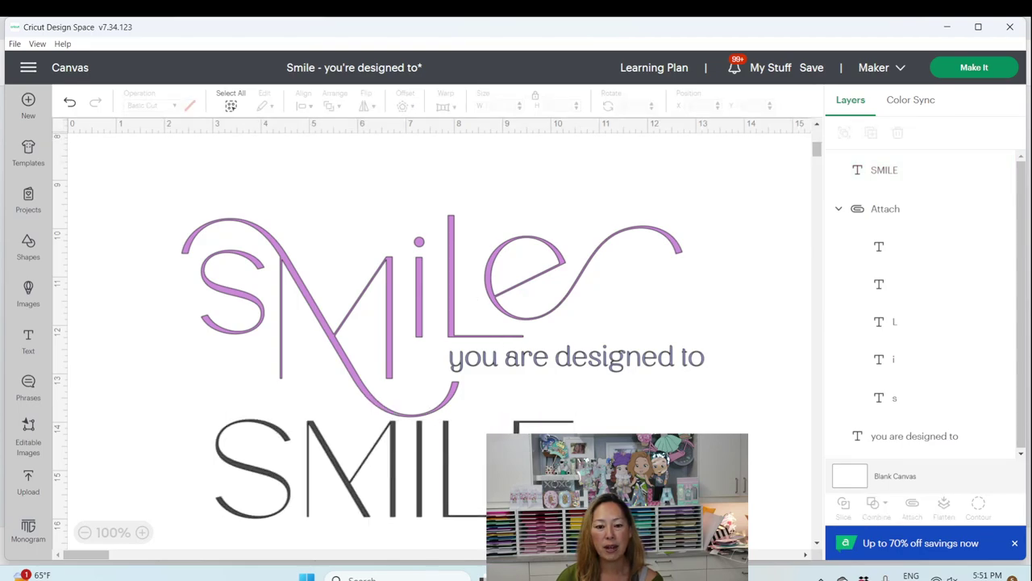
click(454, 477)
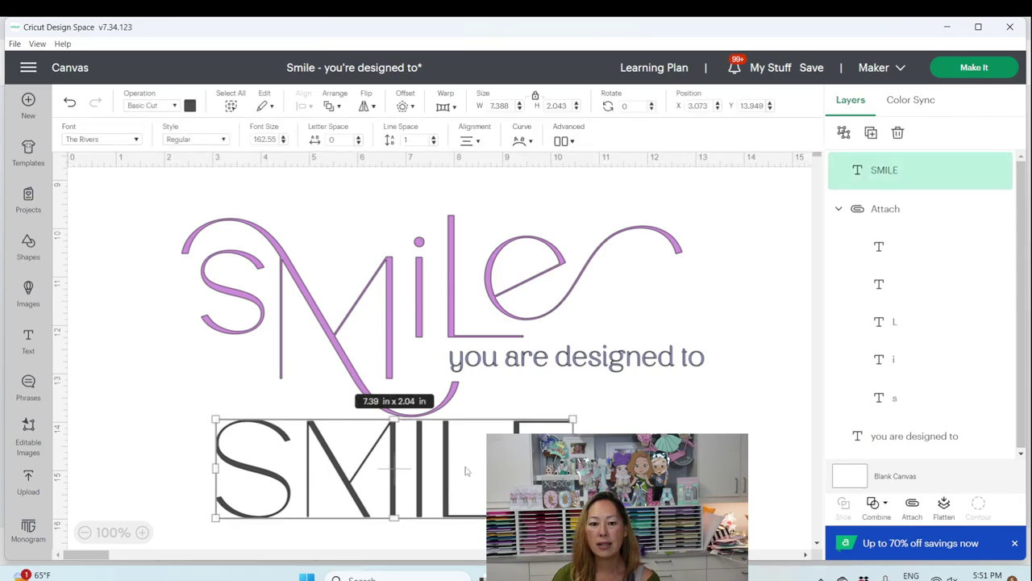
click(844, 134)
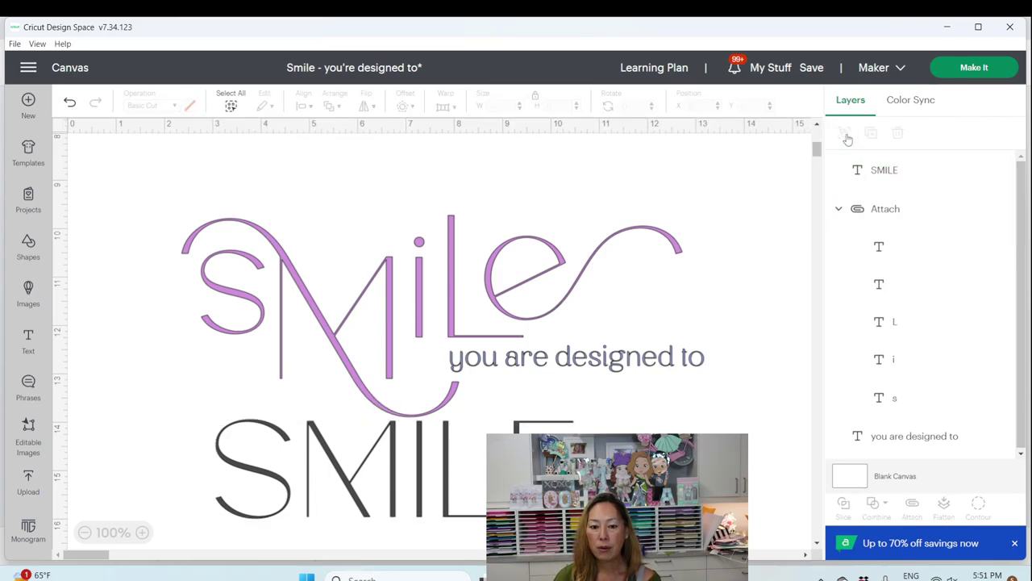
Change the I and S to lowercase i and s, nudge the s toward the M, and select the E
click(420, 462)
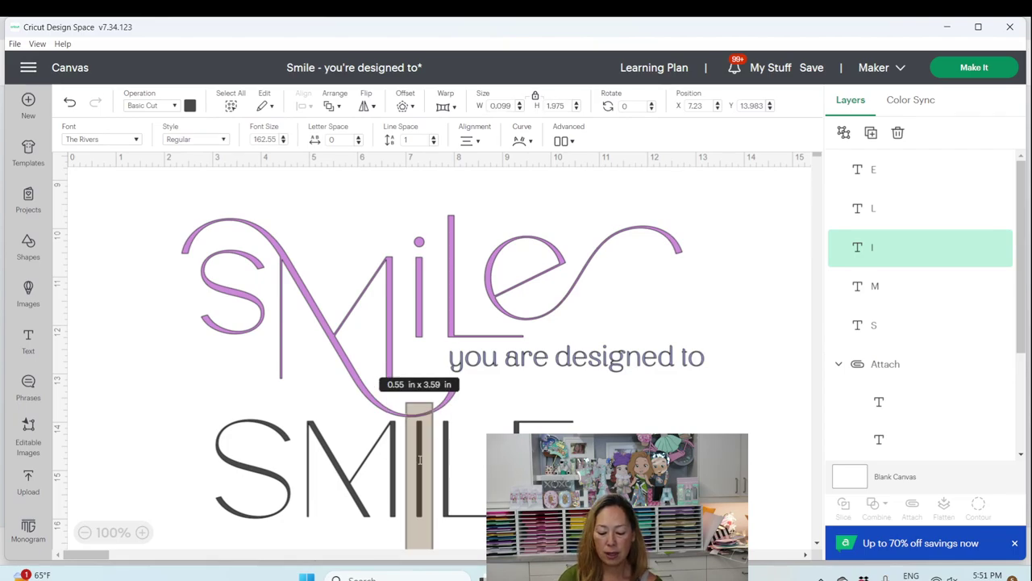
text(i)
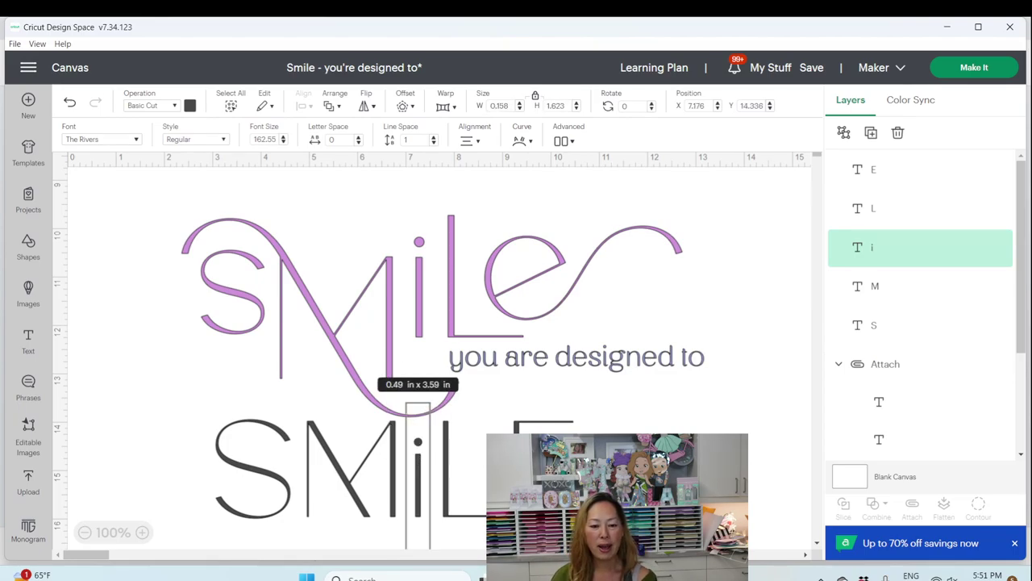
click(246, 473)
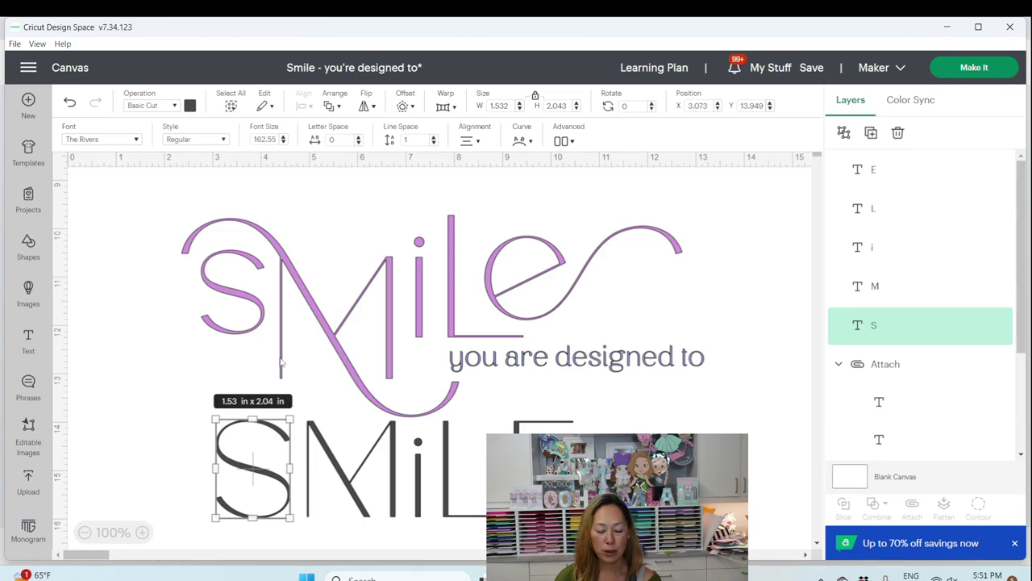
double_click(273, 488)
text(s)
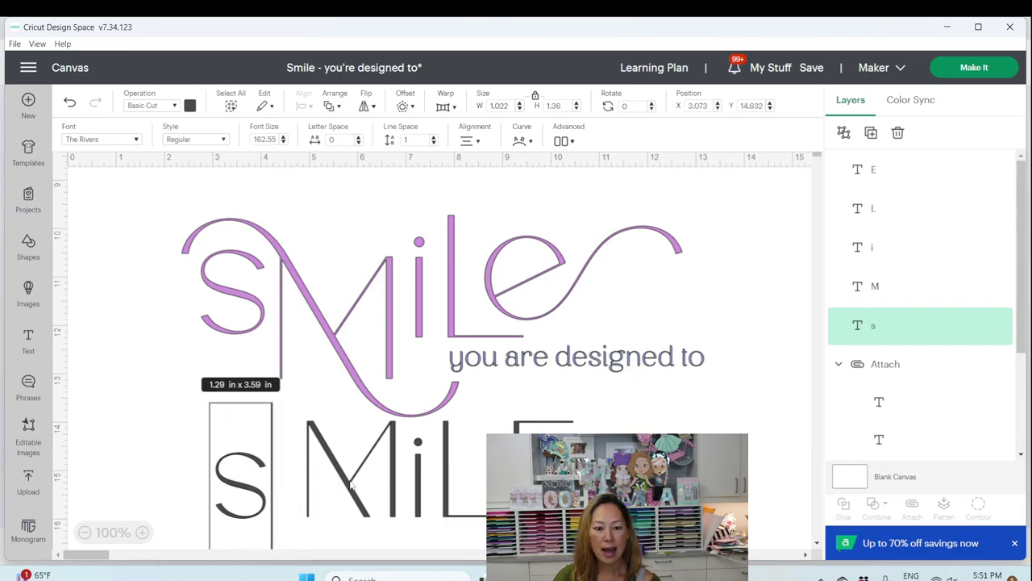
key(Escape)
drag(241, 489, 262, 486)
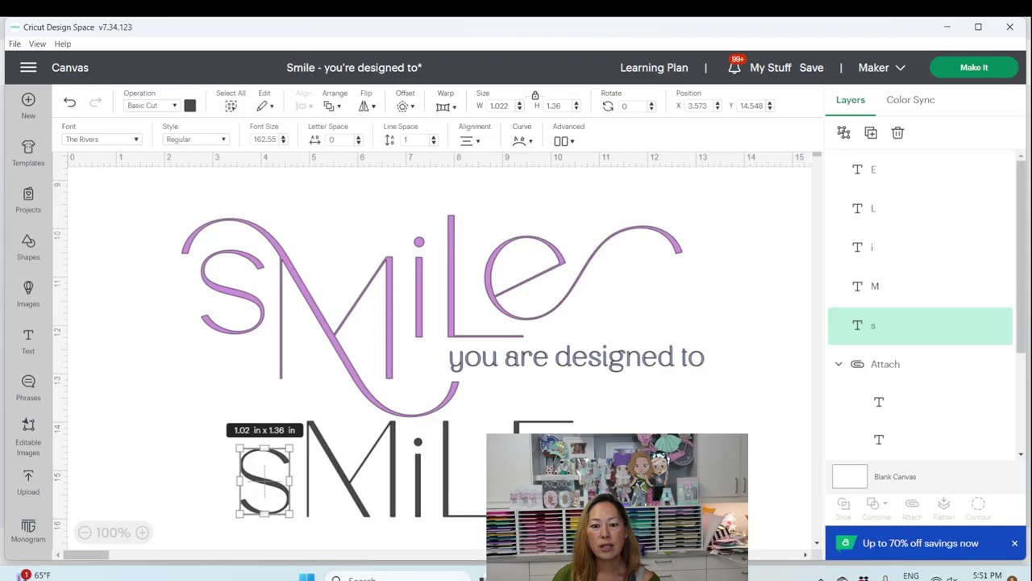
click(528, 468)
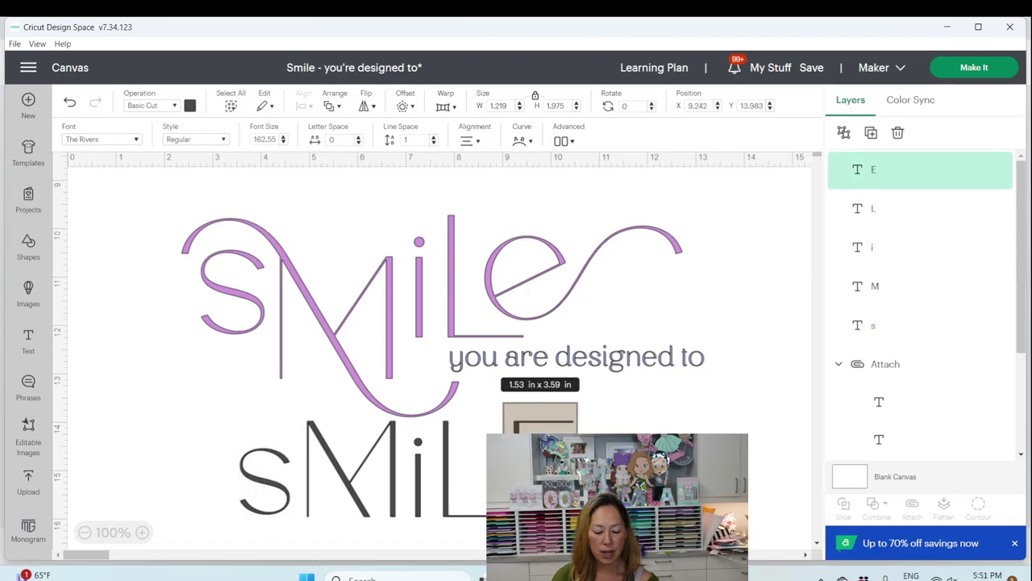
click(629, 452)
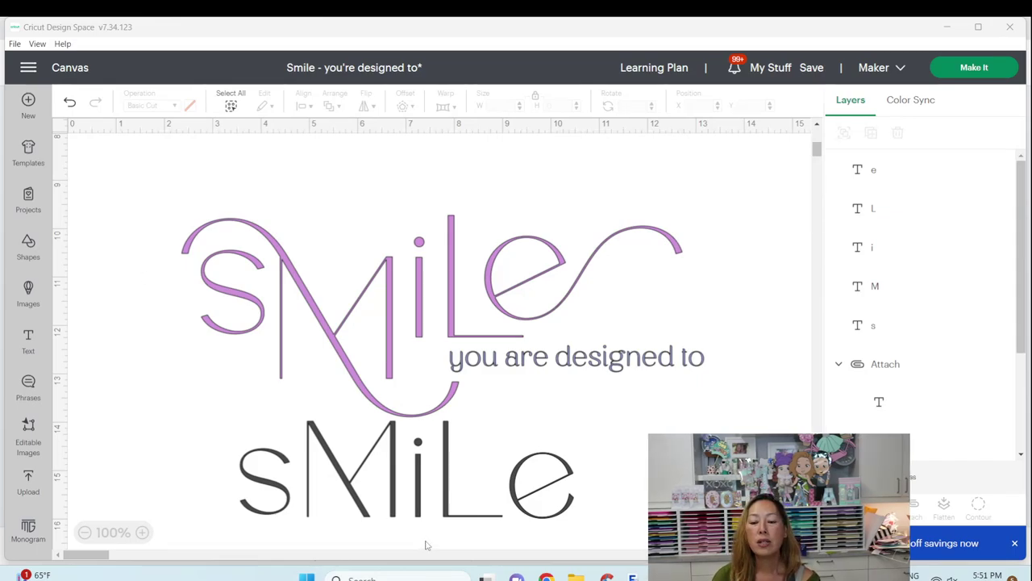
Launch High-Logic MainType from Windows search to see its 822-font list
click(433, 579)
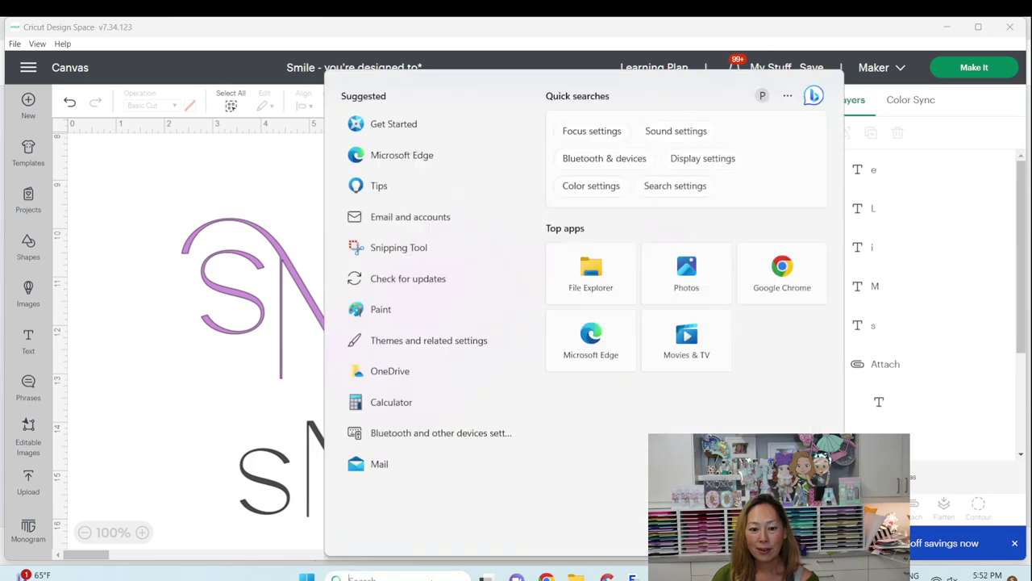
text(maintype)
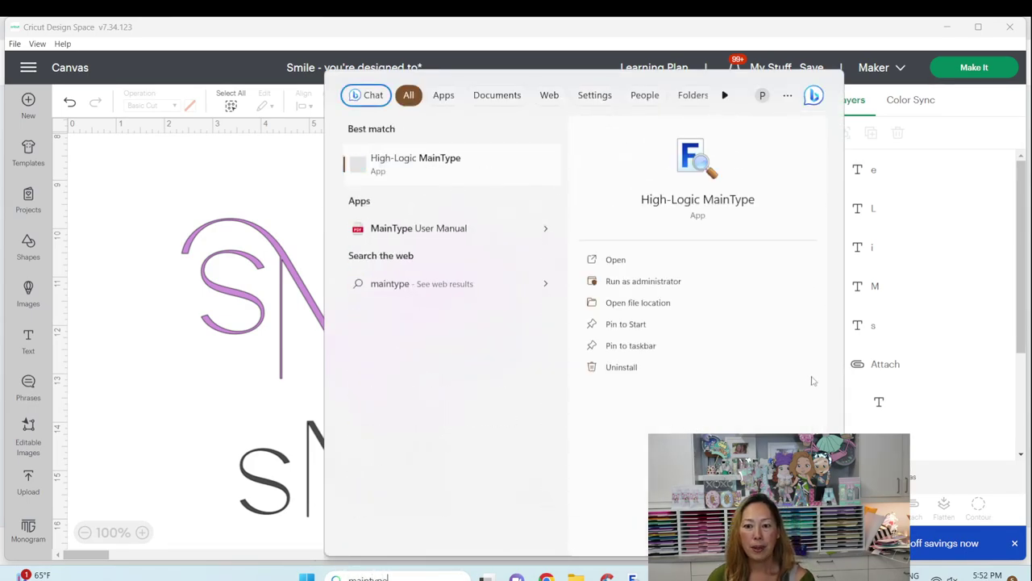
click(615, 260)
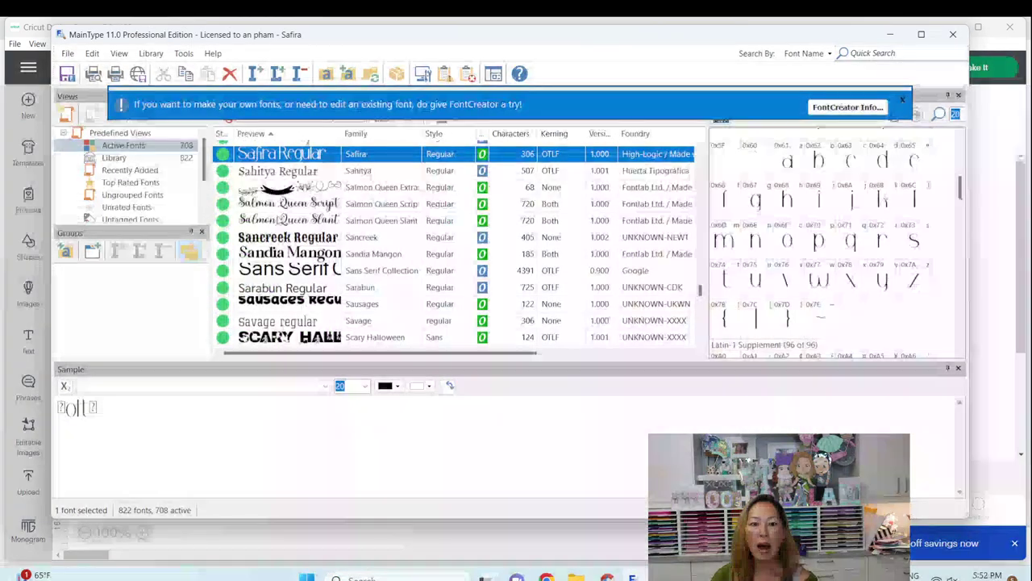
Search Google in a new Chrome tab for 'maintype font manag'
click(577, 468)
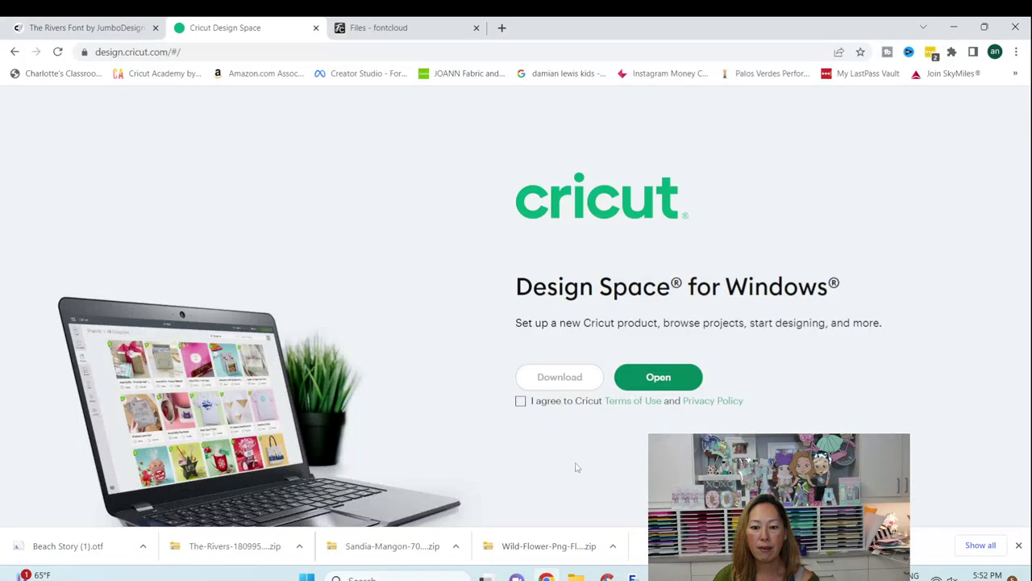
click(501, 28)
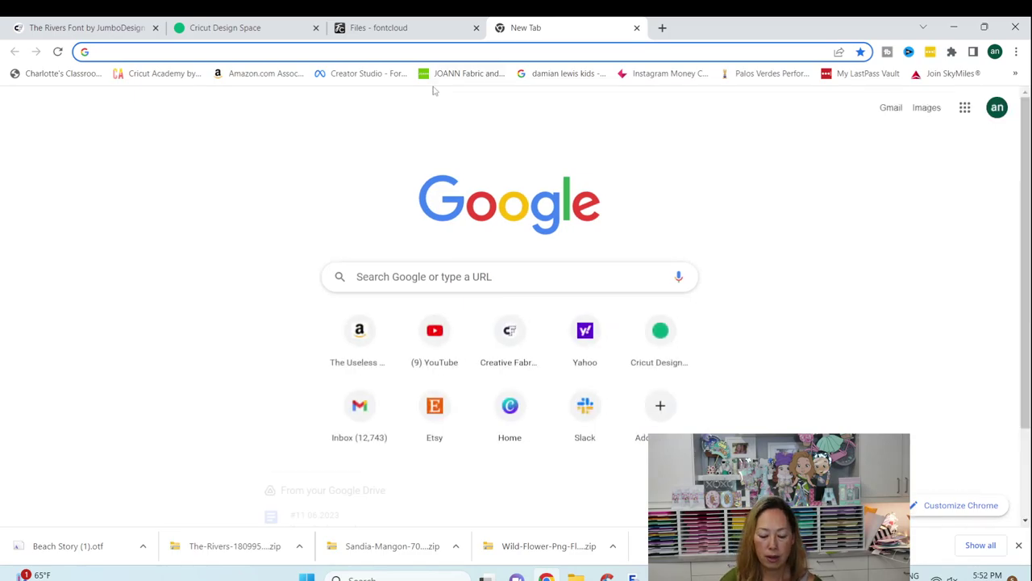
text(maintype )
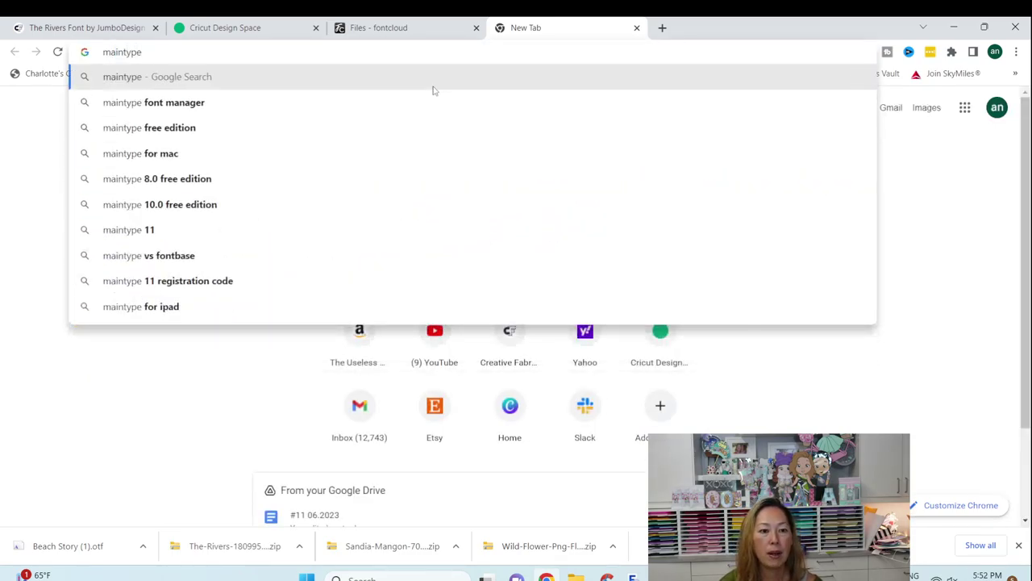
text(font manag)
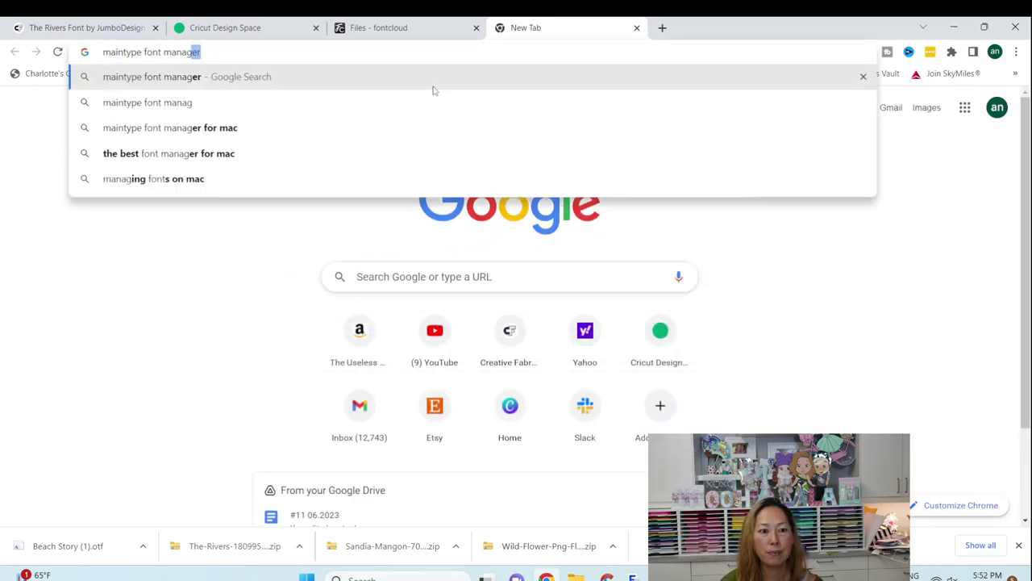
key(Return)
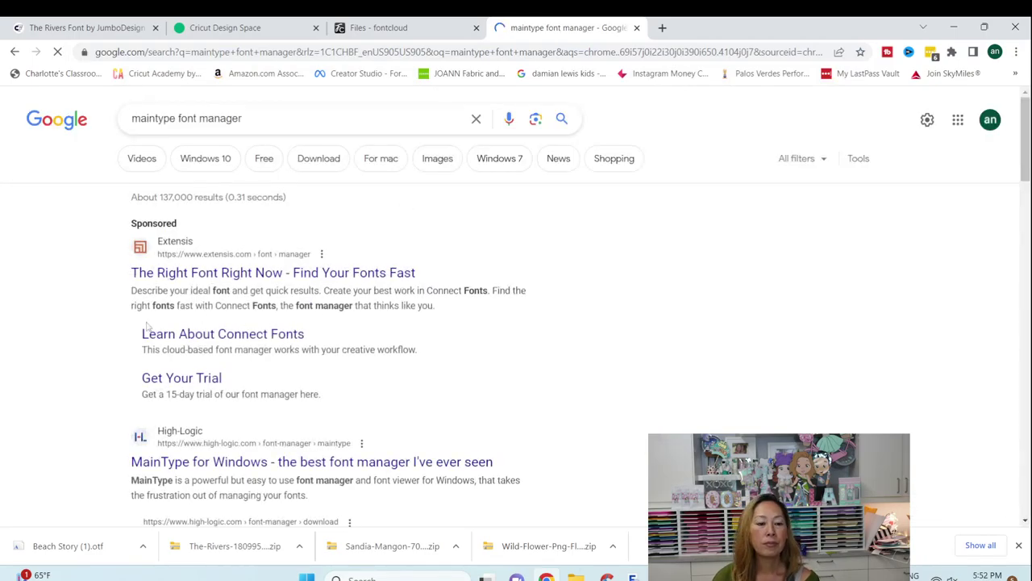
scroll(205, 366, down, 1)
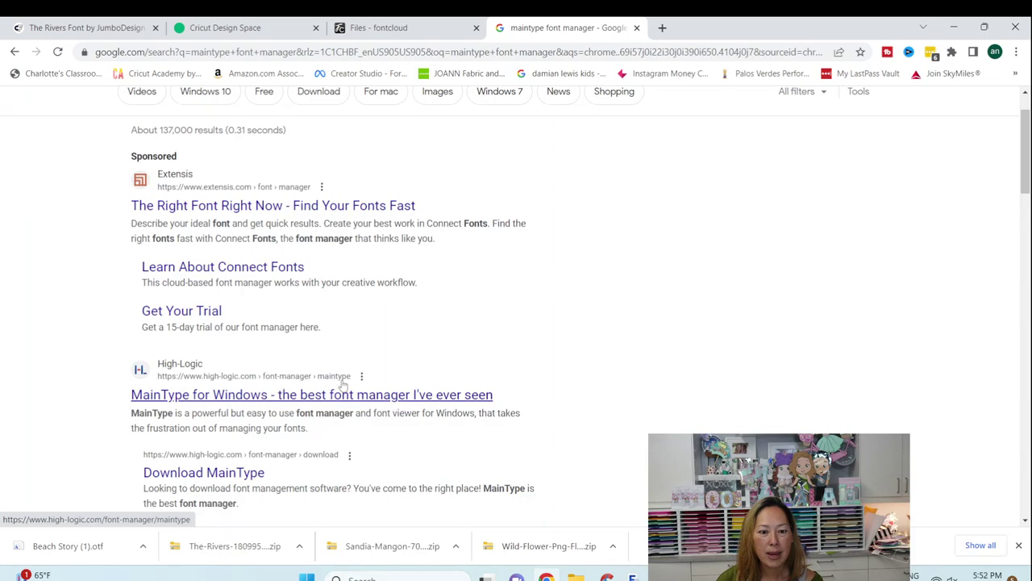
Open the 'MainType for Windows' product page and scroll through it
click(451, 393)
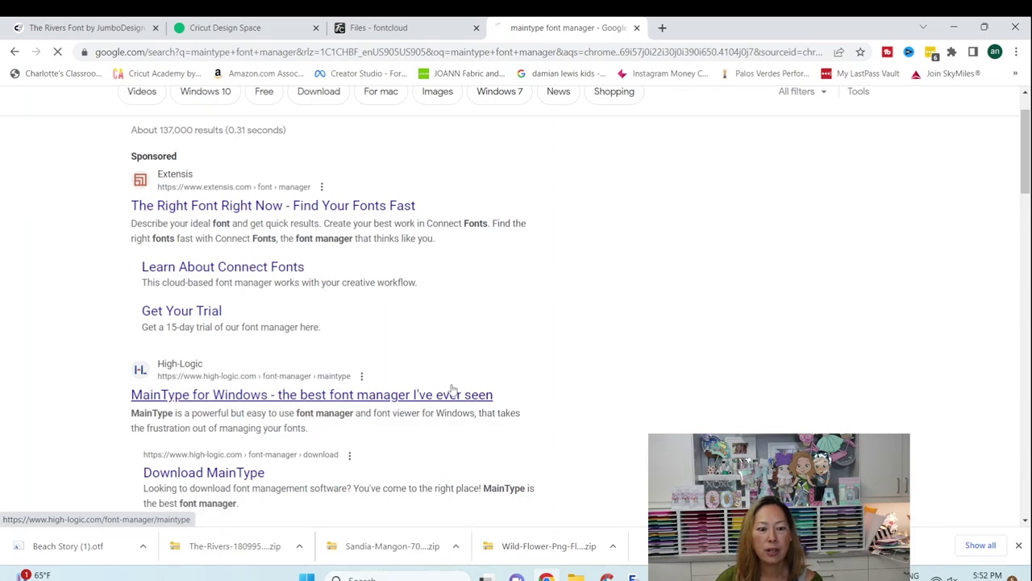
scroll(503, 339, down, 3)
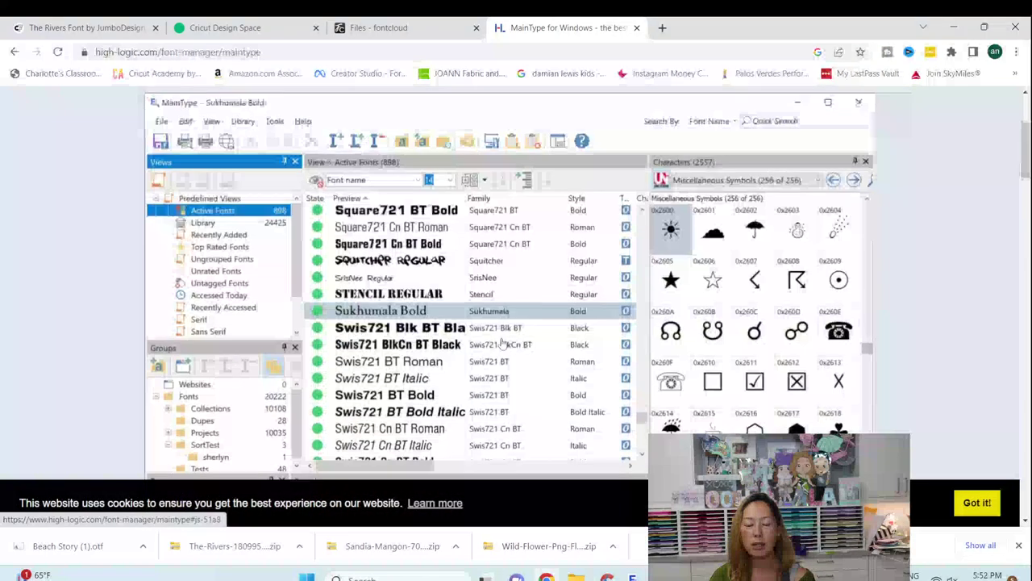
scroll(502, 344, down, 1)
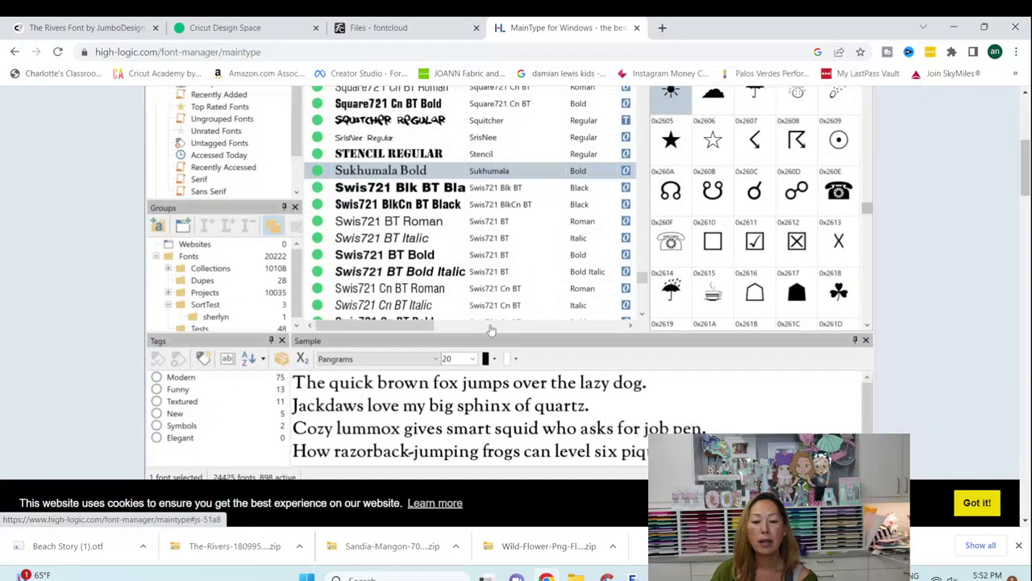
scroll(490, 324, up, 1)
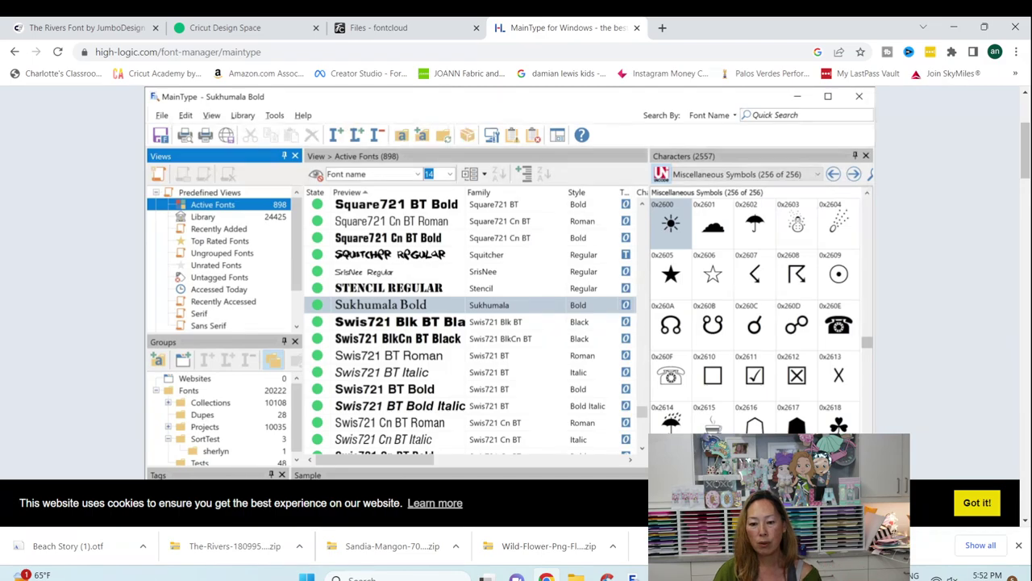
Display The Rivers Regular's character set in MainType
click(633, 579)
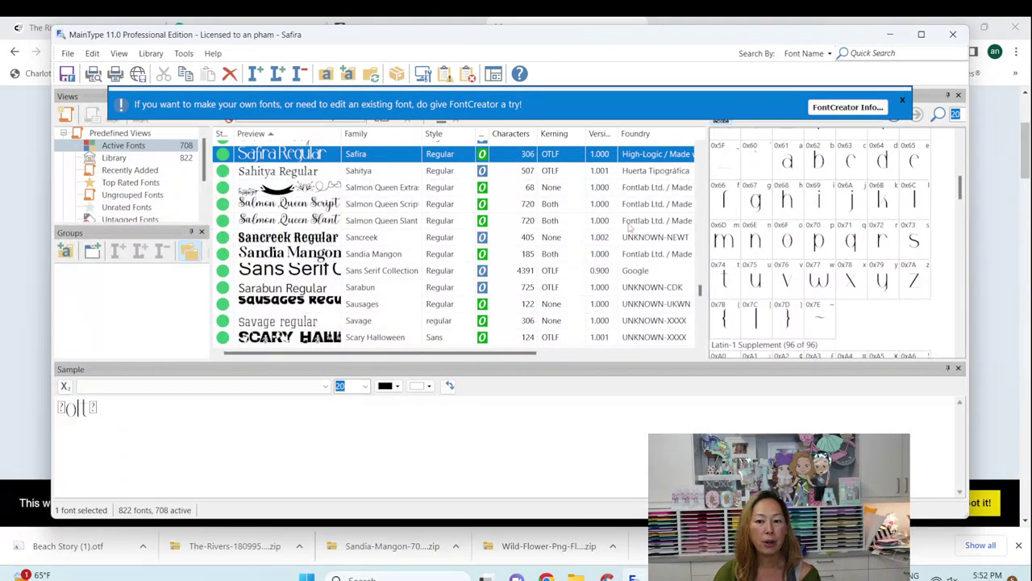
scroll(699, 290, up, 2)
scroll(700, 290, down, 15)
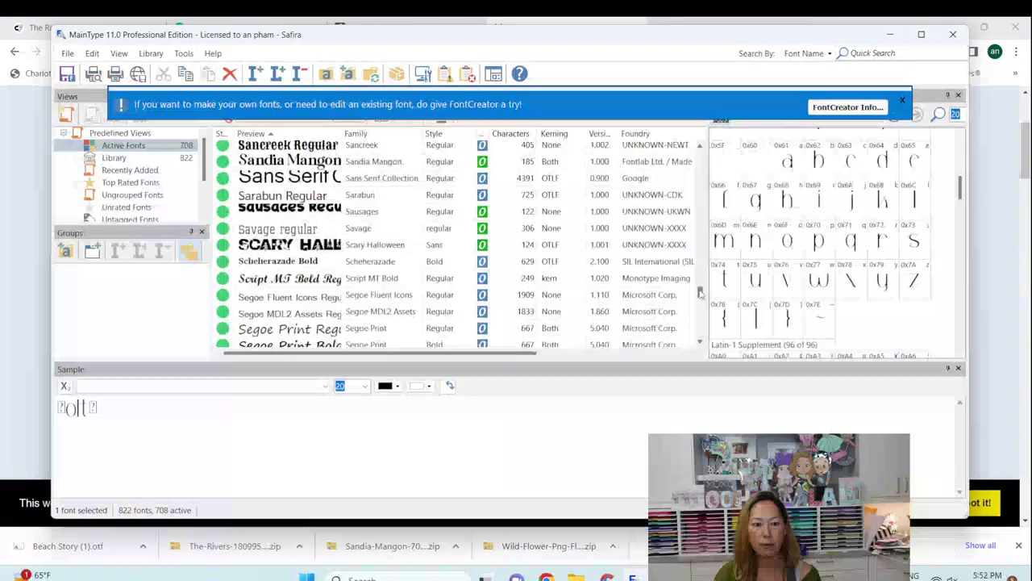
drag(700, 305, 700, 320)
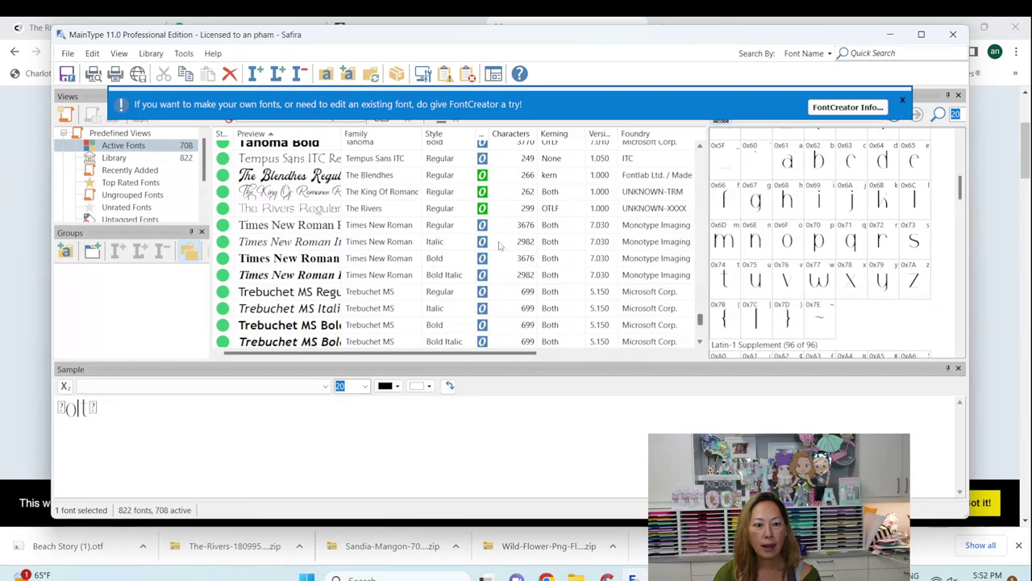
click(302, 208)
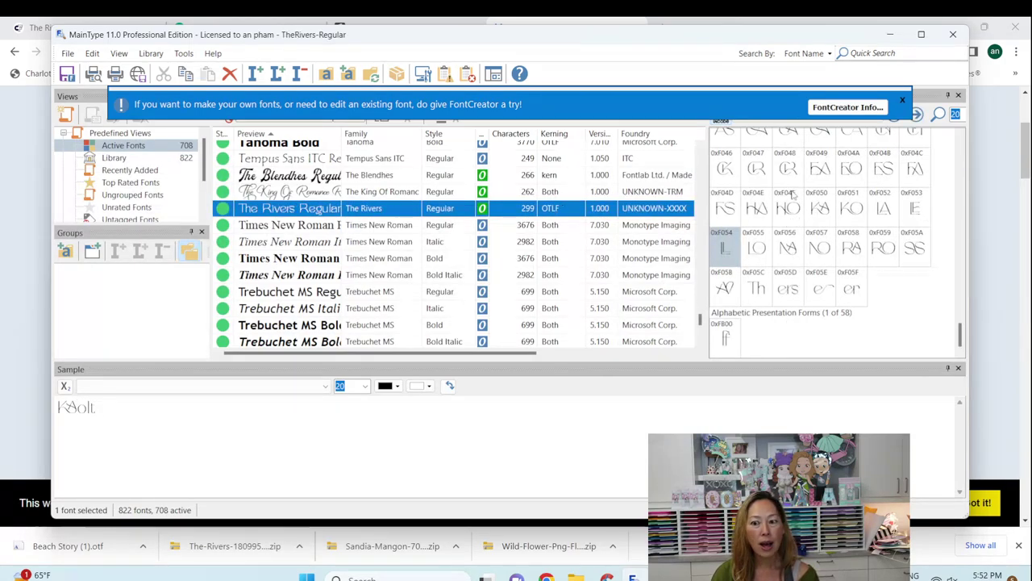
Select and enlarge The Rivers' swash M alternate, glyph 0xF00D
scroll(883, 222, up, 1)
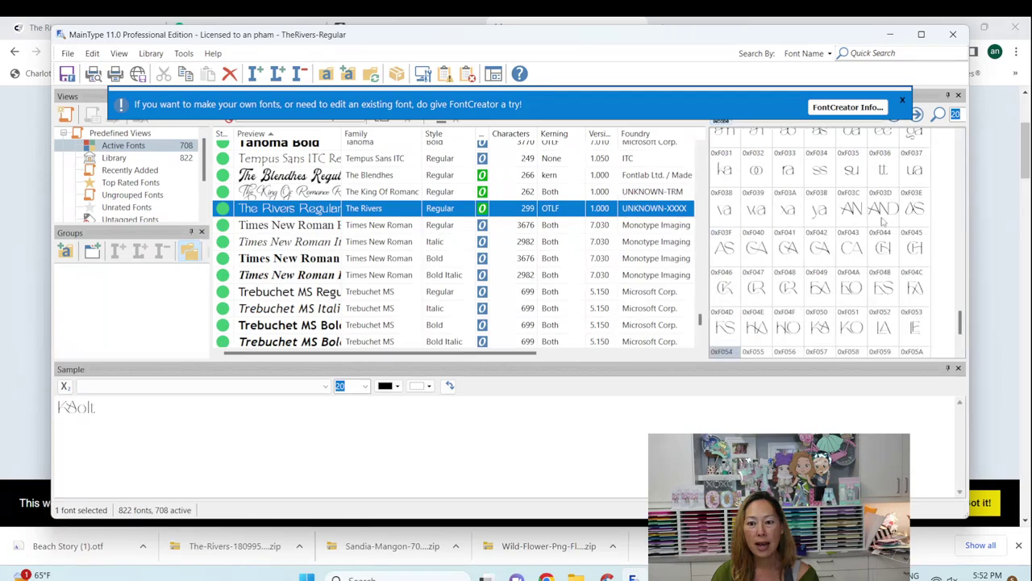
scroll(883, 222, up, 2)
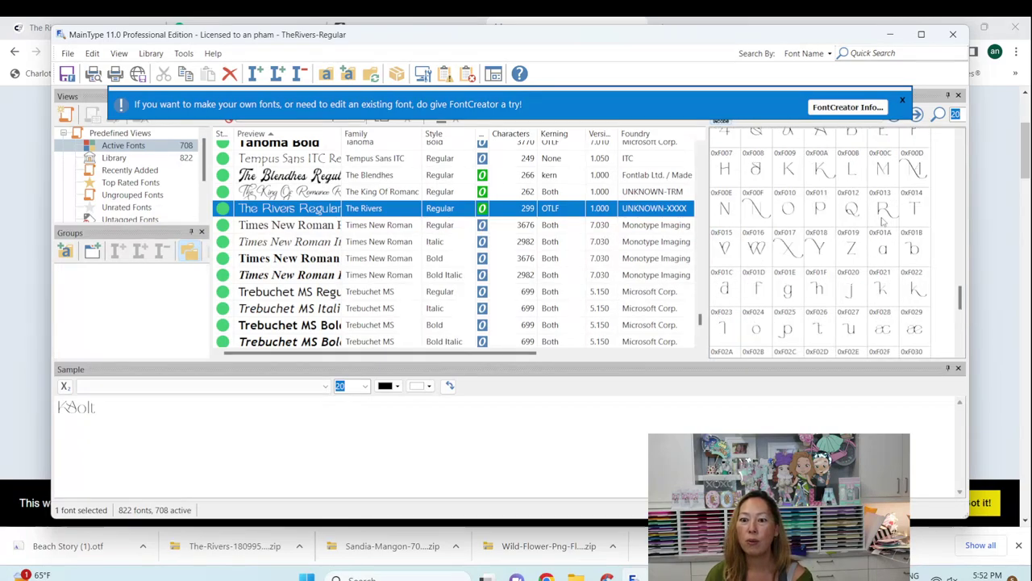
click(921, 179)
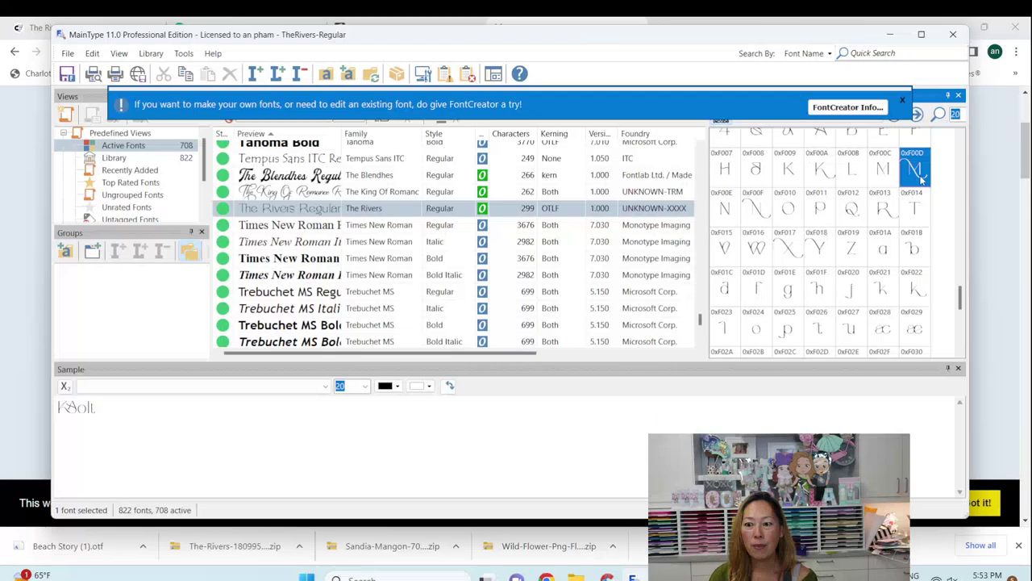
click(921, 179)
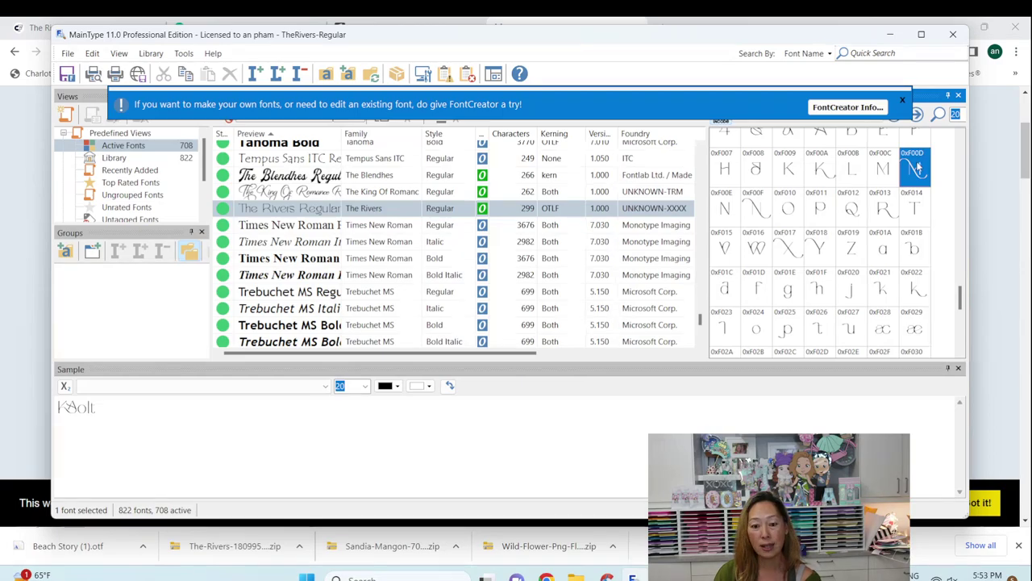
click(921, 166)
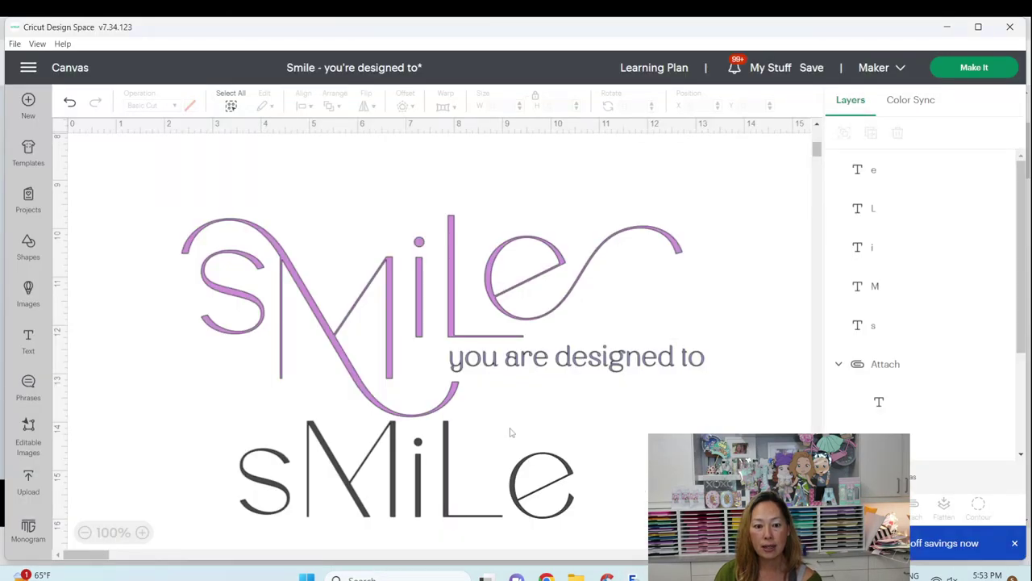
Replace the grey M with the pasted swash M glyph
click(376, 456)
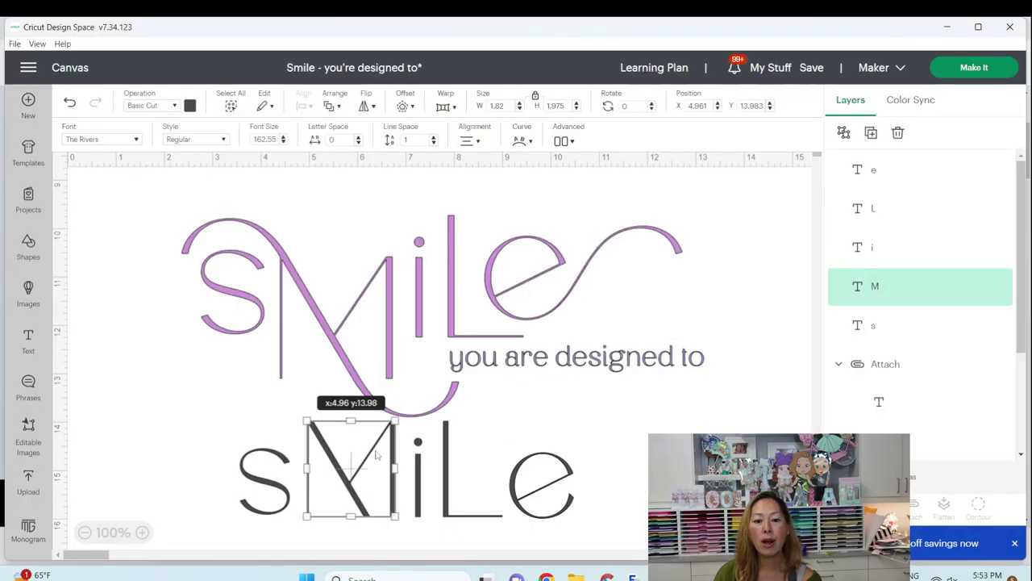
drag(296, 402, 407, 548)
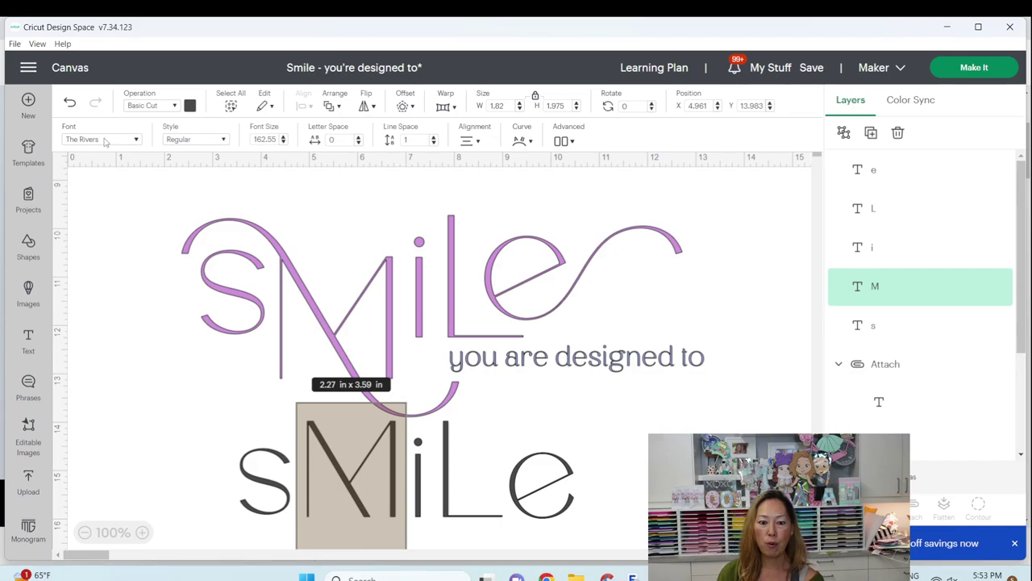
key(ctrl+v)
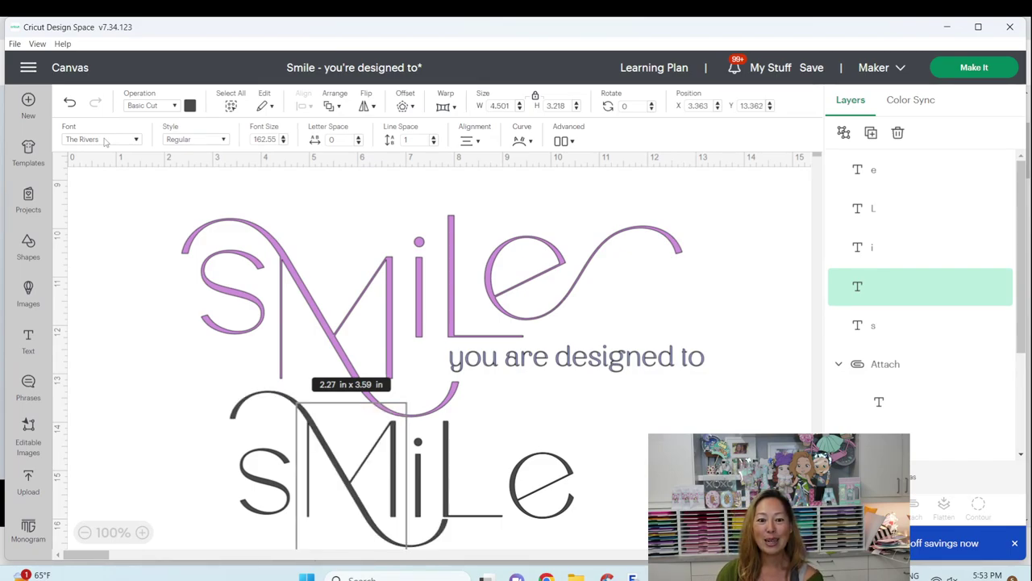
Compare against the purple original, then add a new text box to the canvas
click(671, 403)
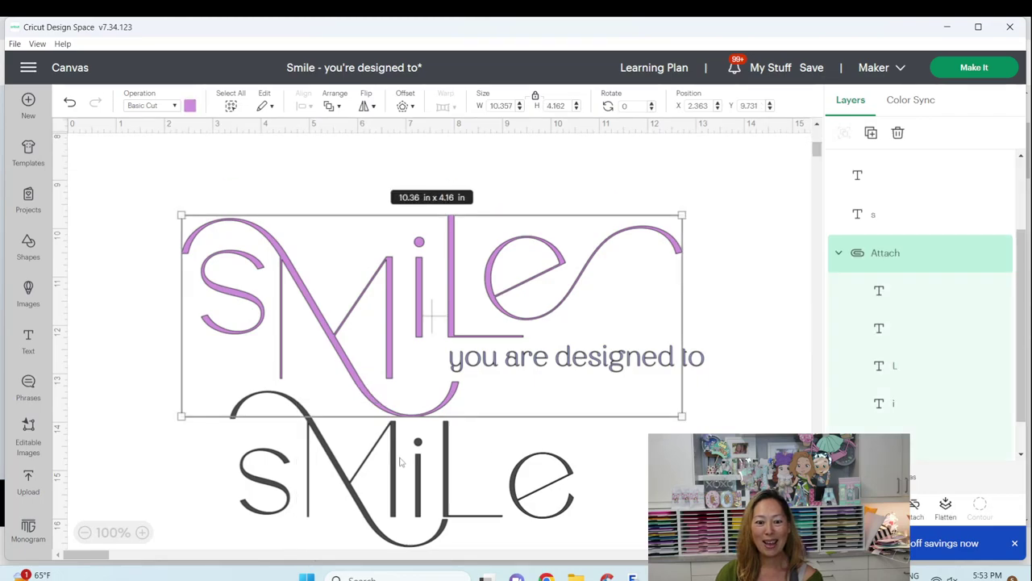
click(552, 488)
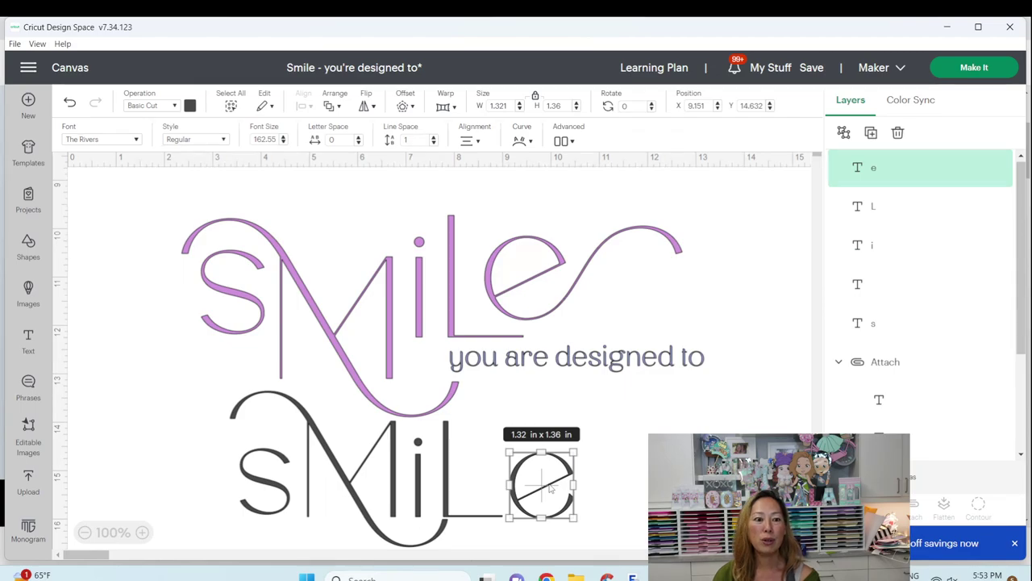
click(688, 425)
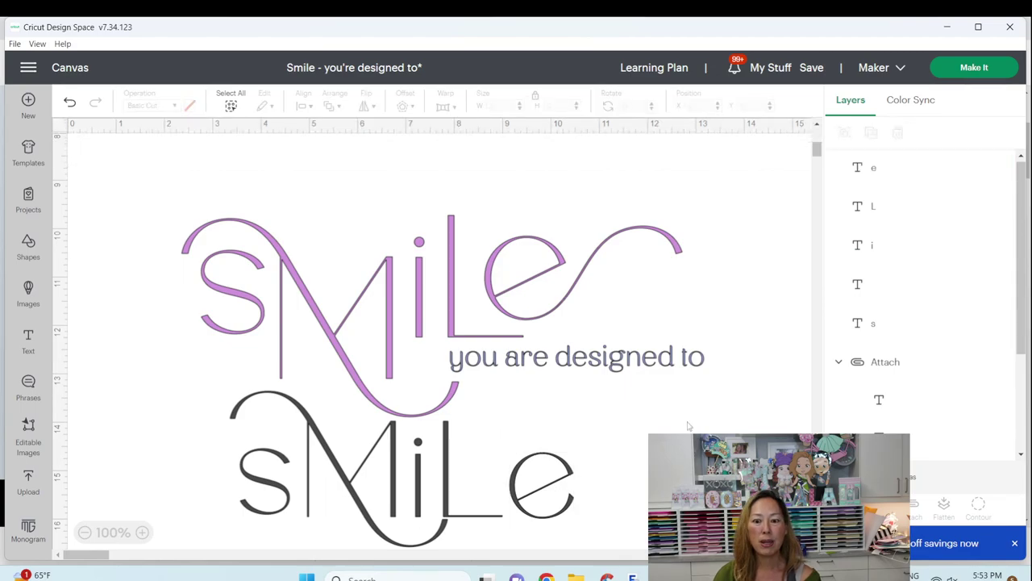
click(28, 339)
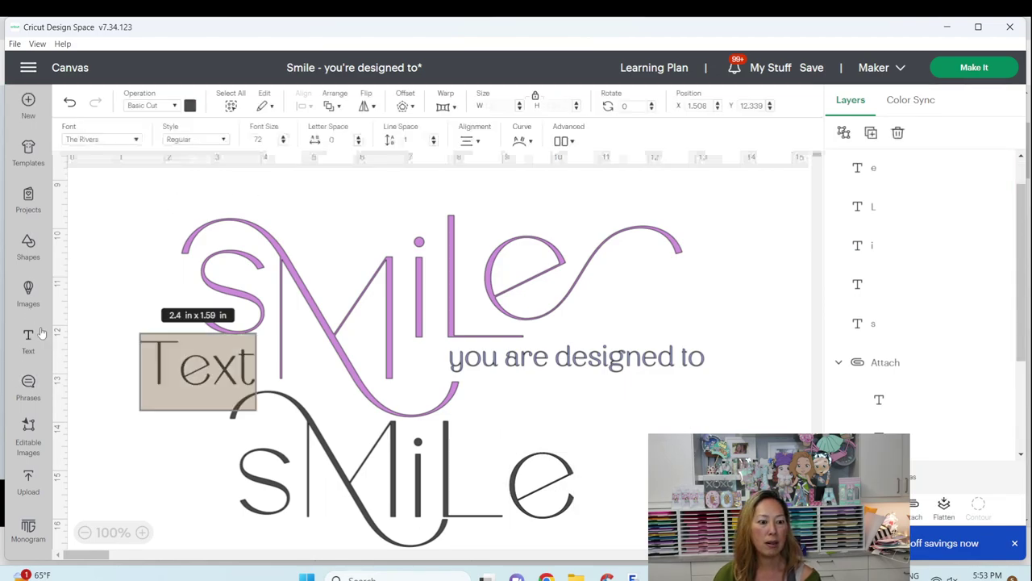
Apply the first listed Cricut font to the new text box
click(103, 139)
text(the rivers)
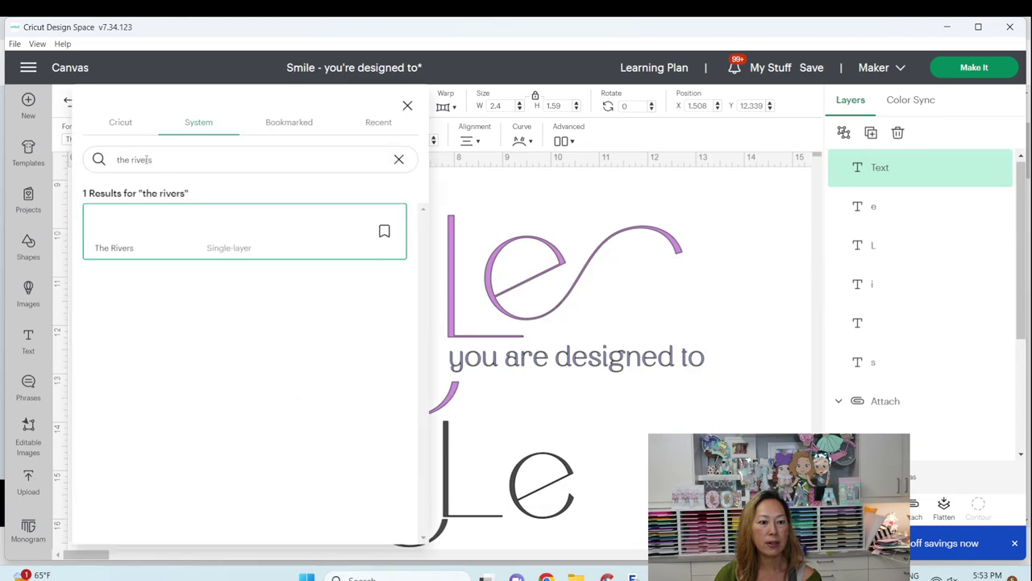
click(121, 122)
click(143, 266)
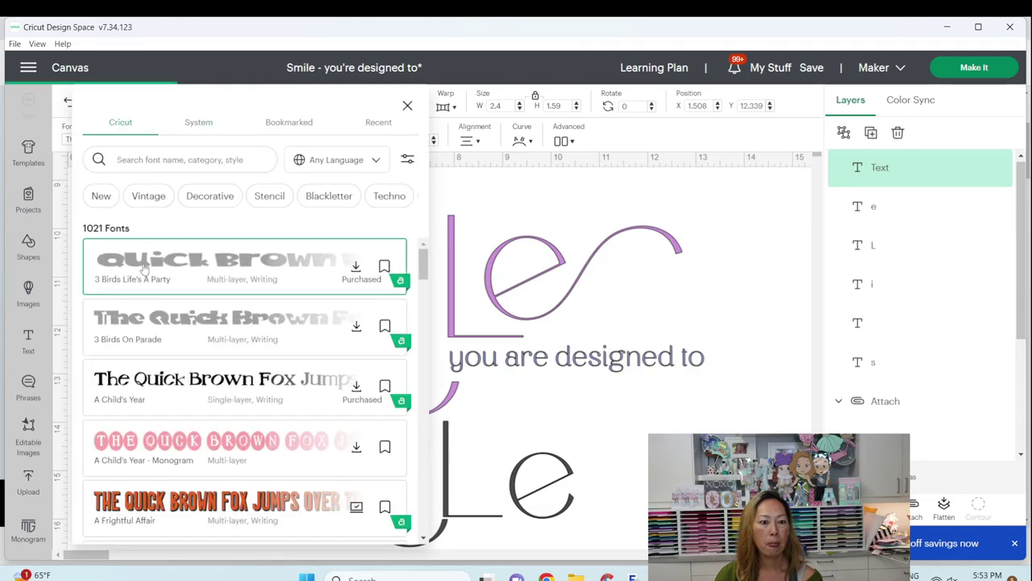
click(726, 427)
Move the text box to the empty left of the canvas and type 'e'
drag(216, 427, 613, 395)
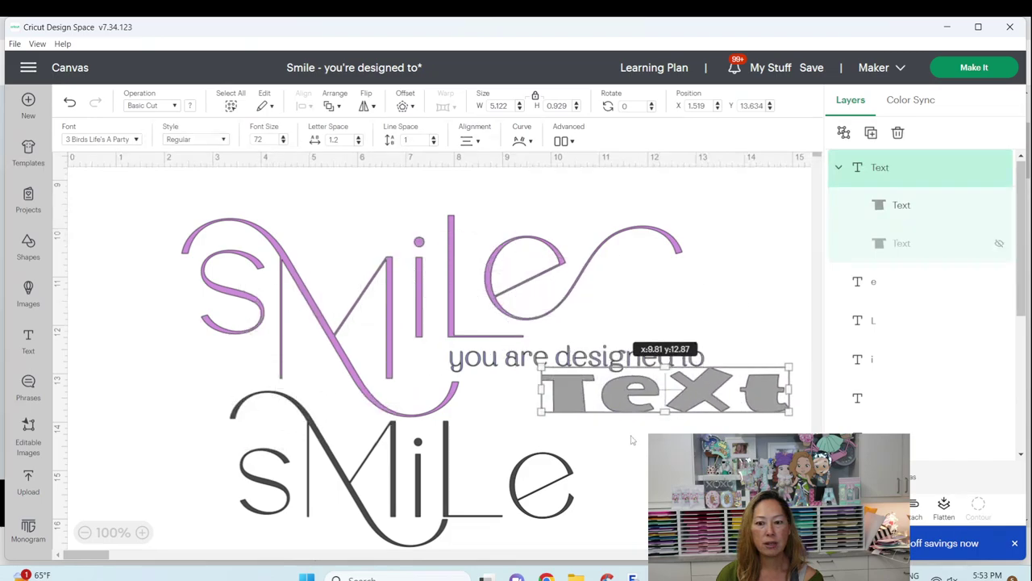
drag(633, 440, 160, 388)
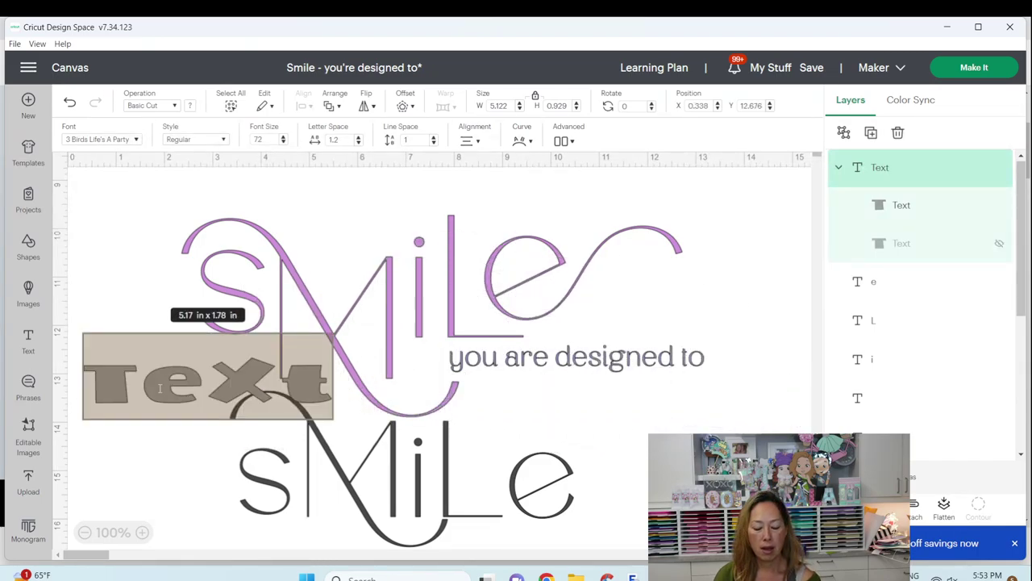
text(e)
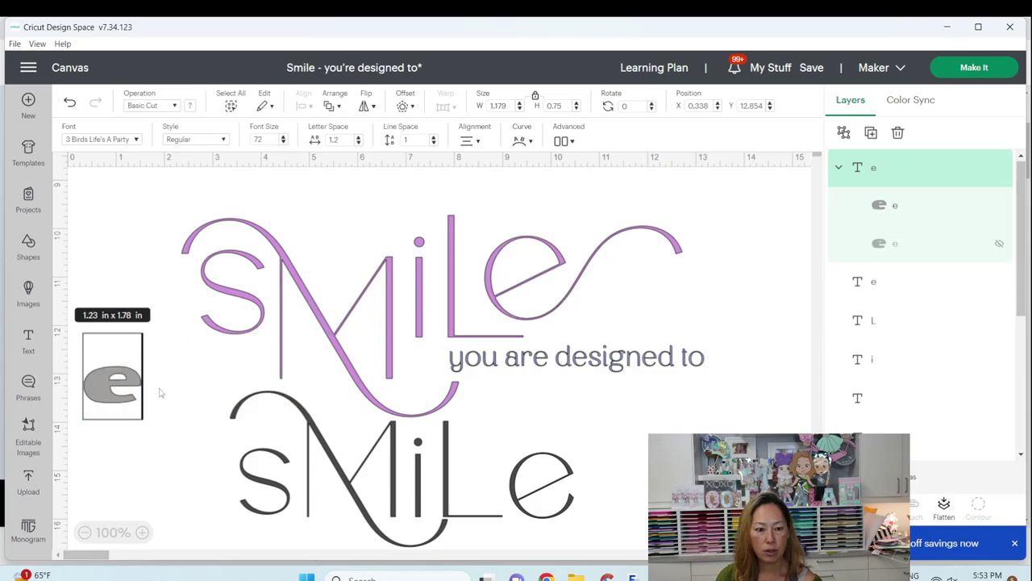
click(150, 451)
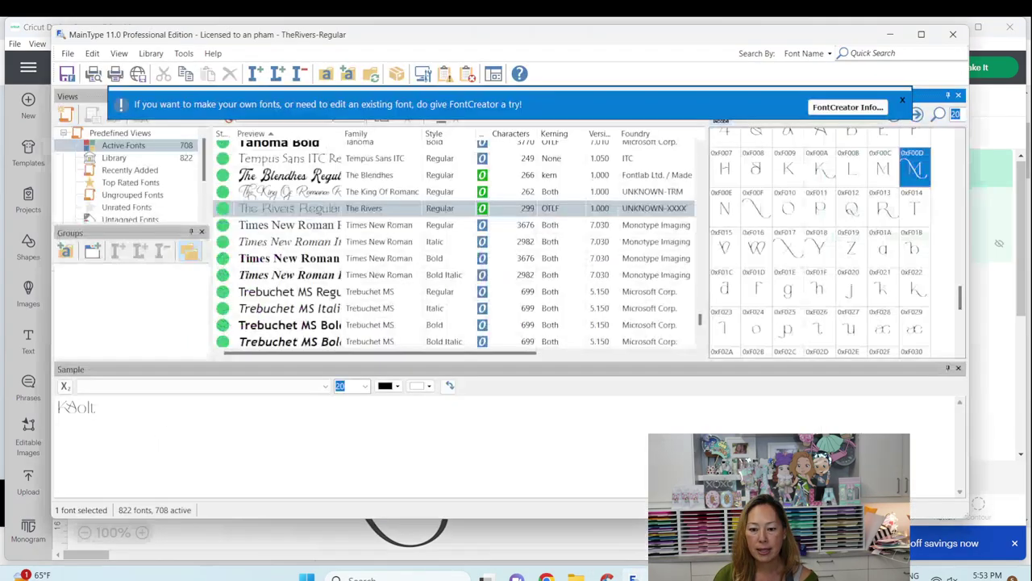
Locate The Rivers' swash-tailed e glyph 0xF05E in MainType's Private Use Area
click(633, 576)
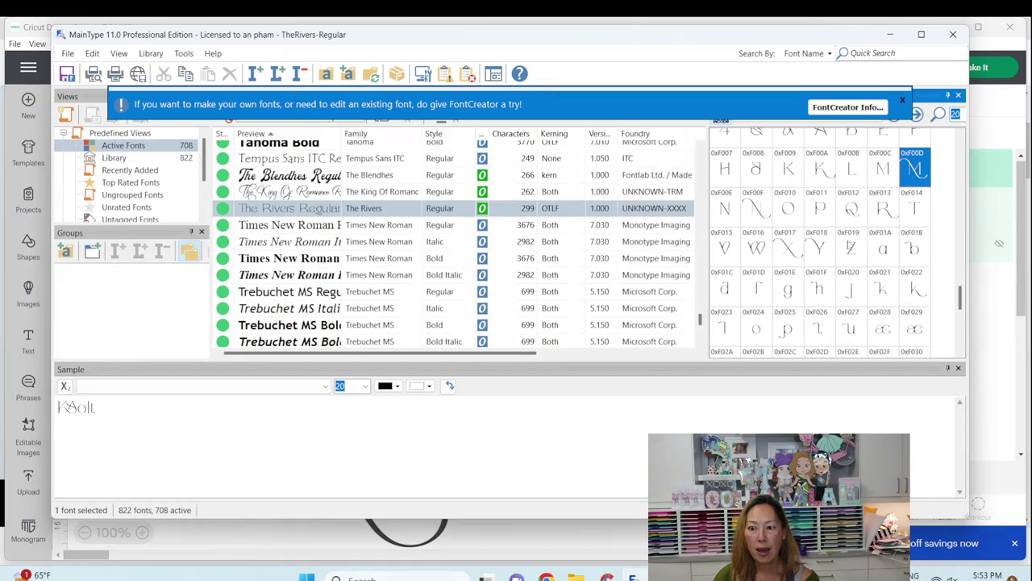
scroll(848, 246, up, 15)
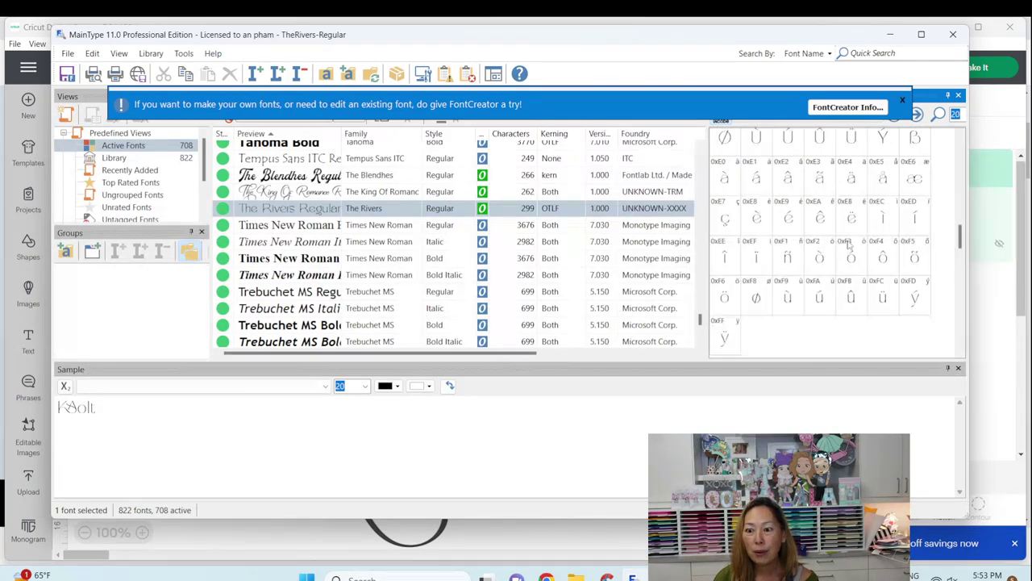
scroll(848, 246, up, 8)
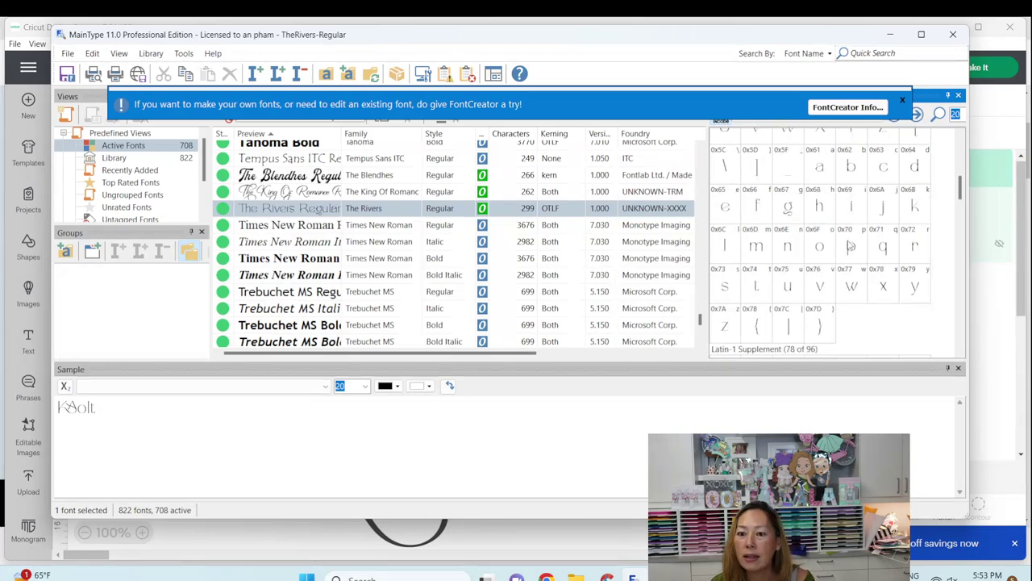
scroll(793, 226, up, 6)
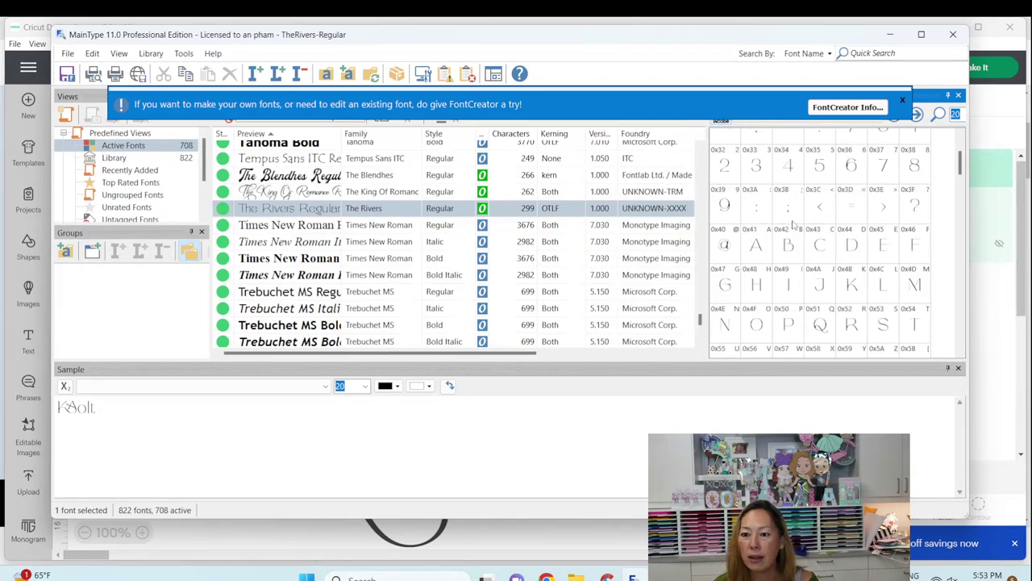
scroll(794, 226, down, 10)
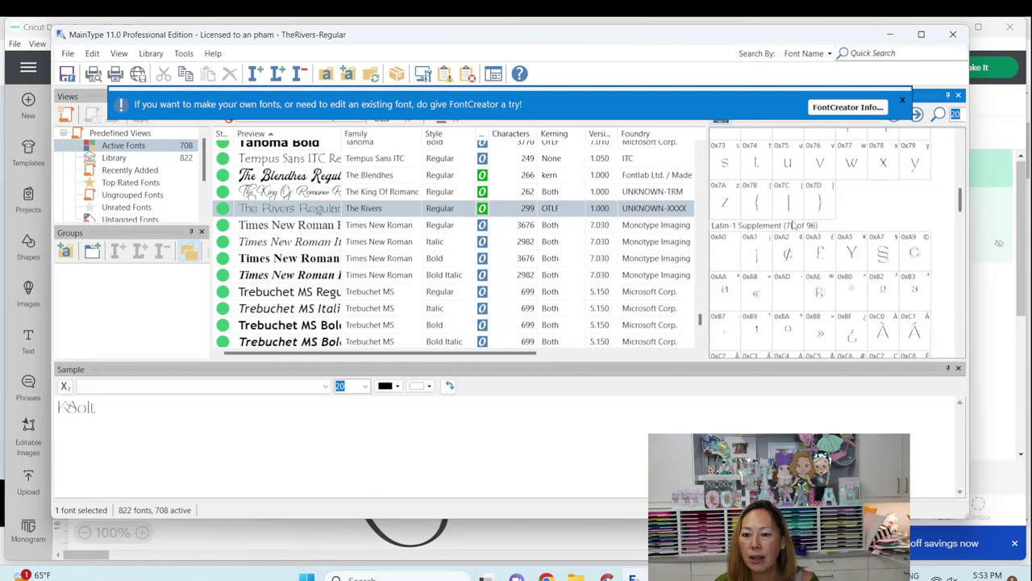
scroll(794, 226, down, 8)
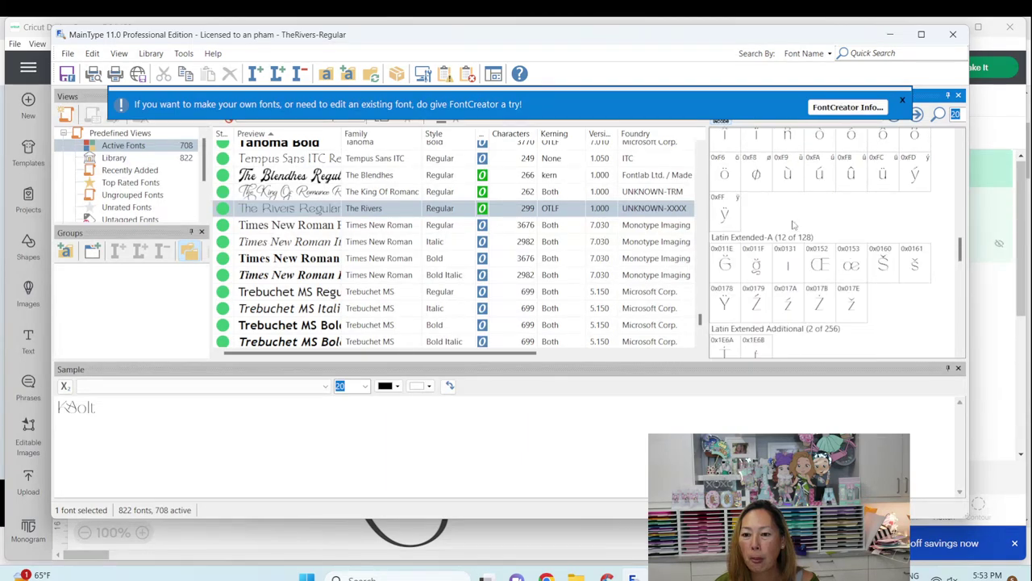
scroll(793, 226, down, 3)
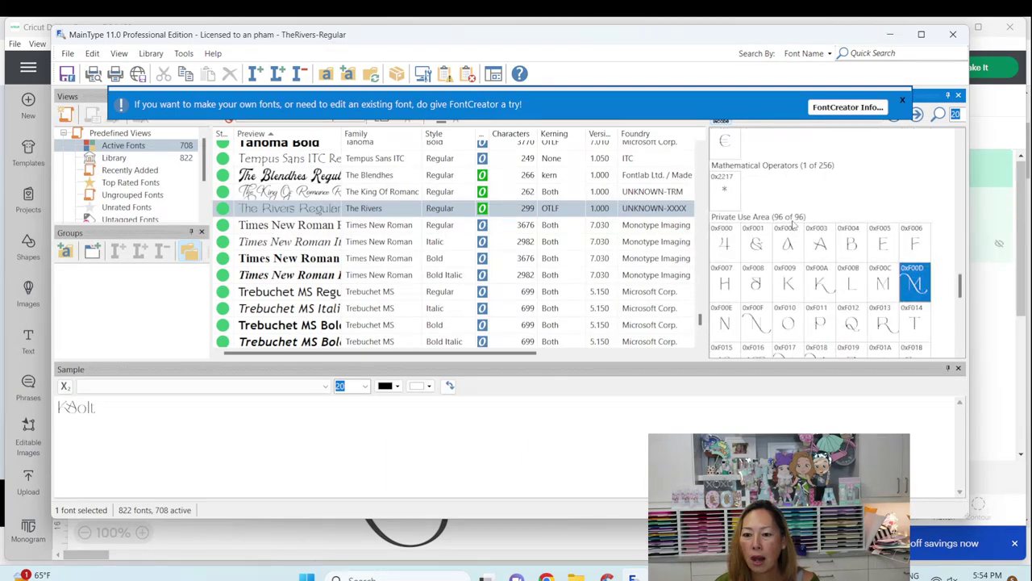
scroll(793, 226, down, 3)
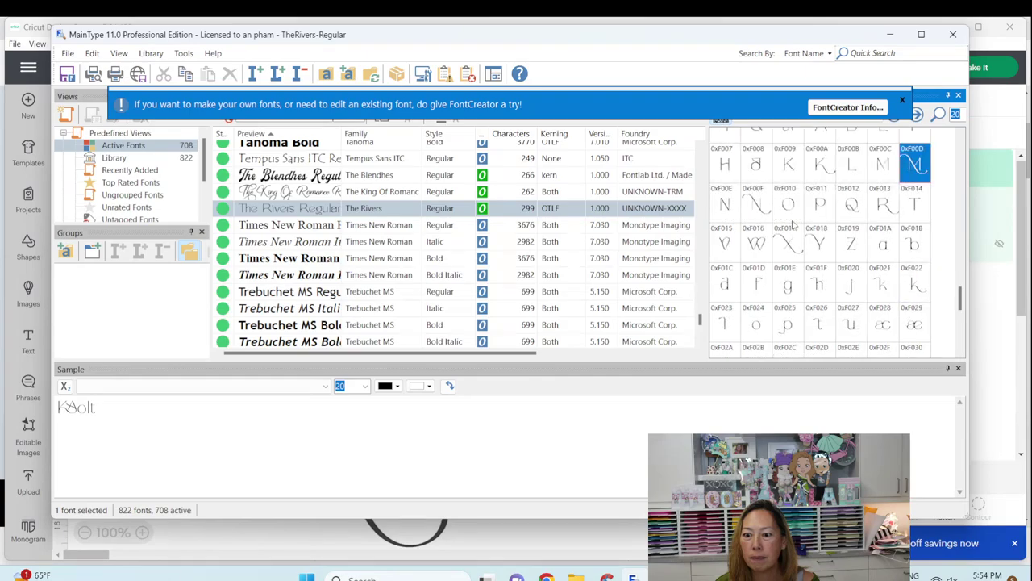
scroll(793, 226, down, 3)
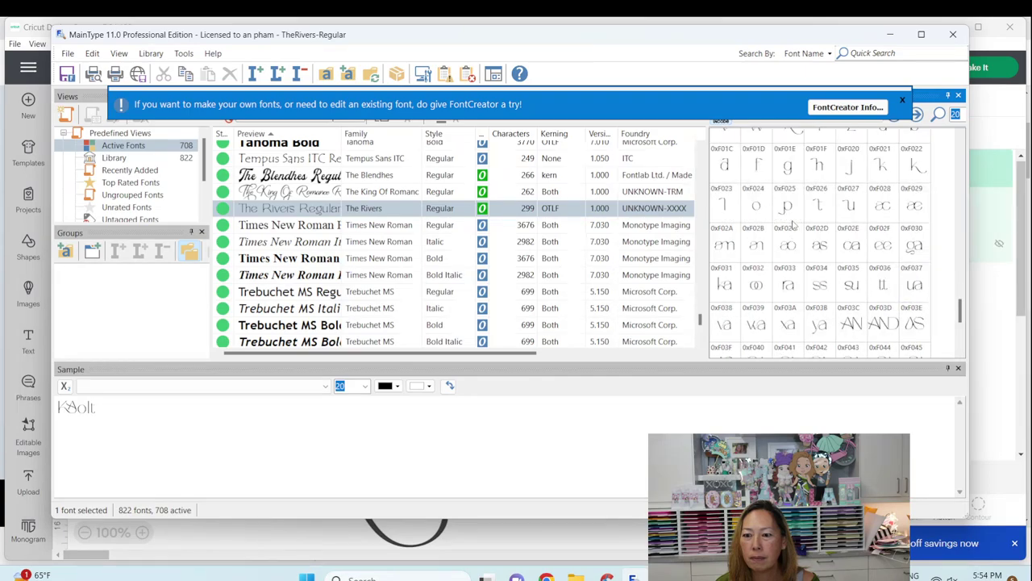
scroll(794, 226, down, 6)
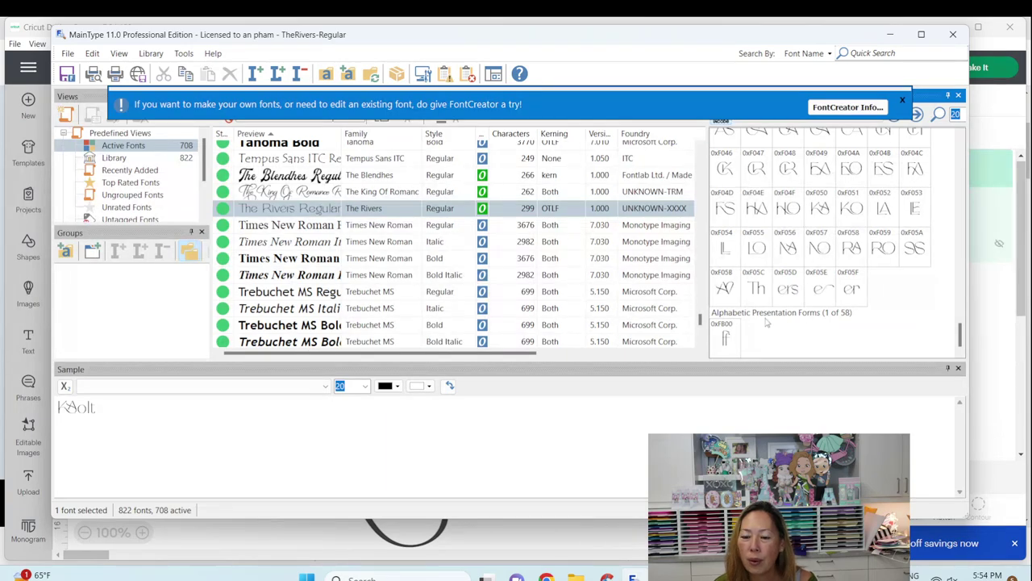
mouse_move(822, 300)
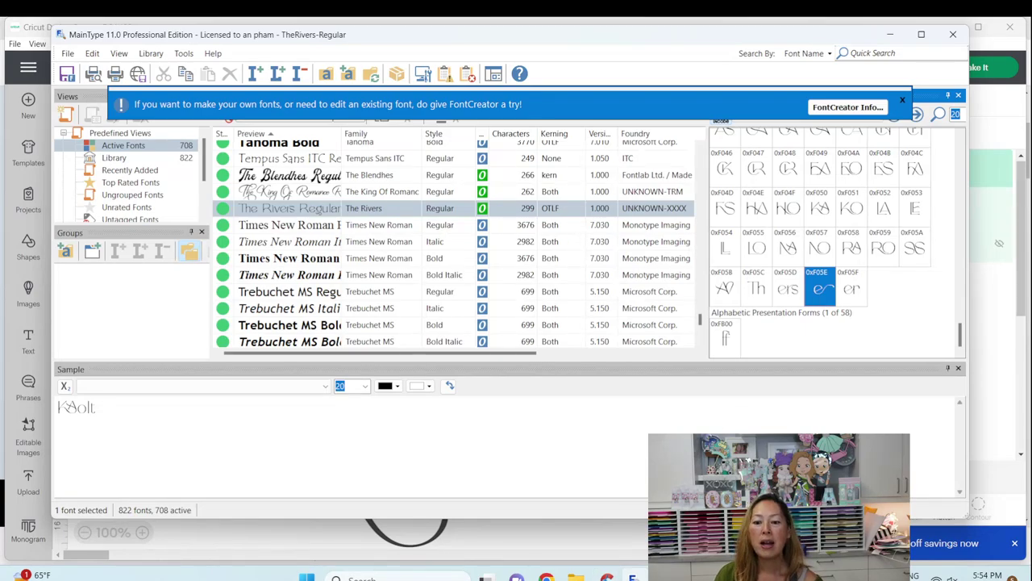
click(606, 574)
Undo the pasted e image and select the empty text box left of the Smile
key(ctrl+v)
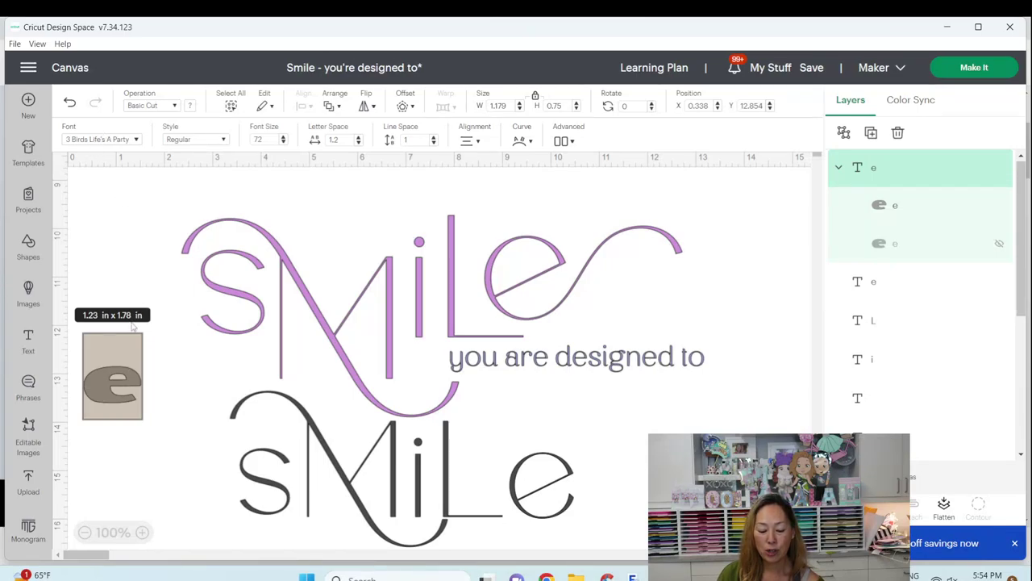
key(ctrl+z)
click(155, 397)
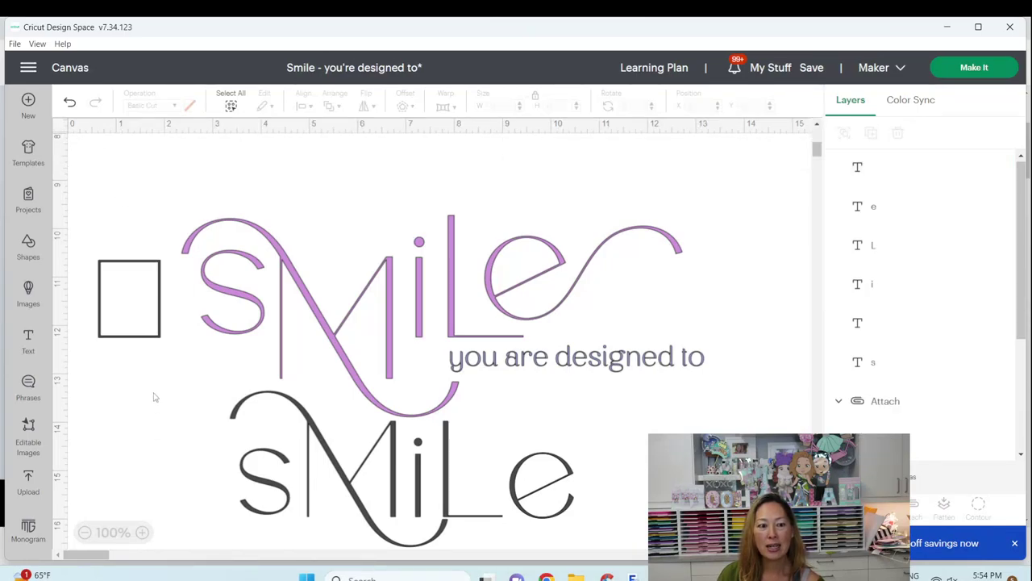
click(141, 329)
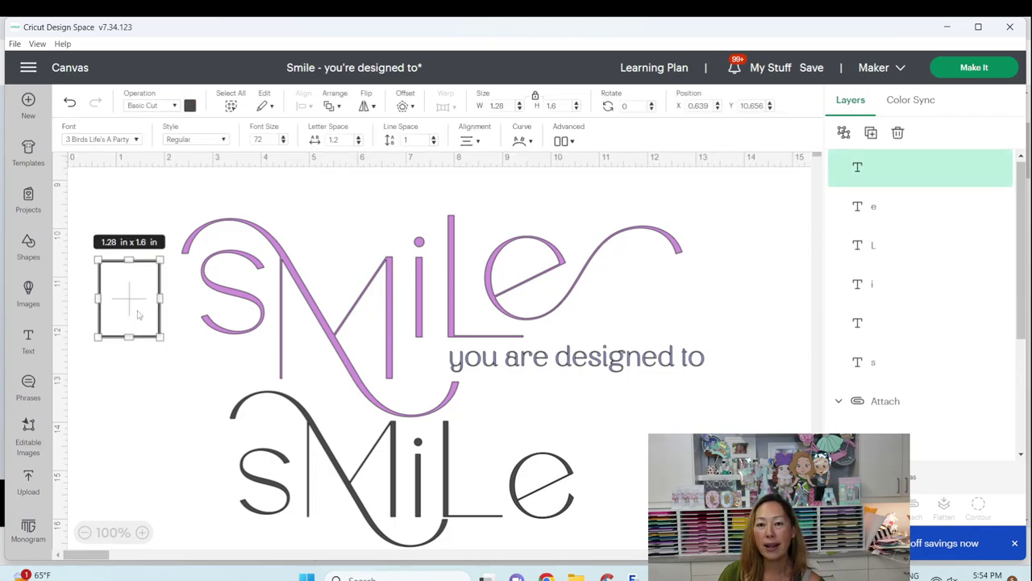
Set the blank text box to the System font The Rivers, revealing the swirly e
click(133, 140)
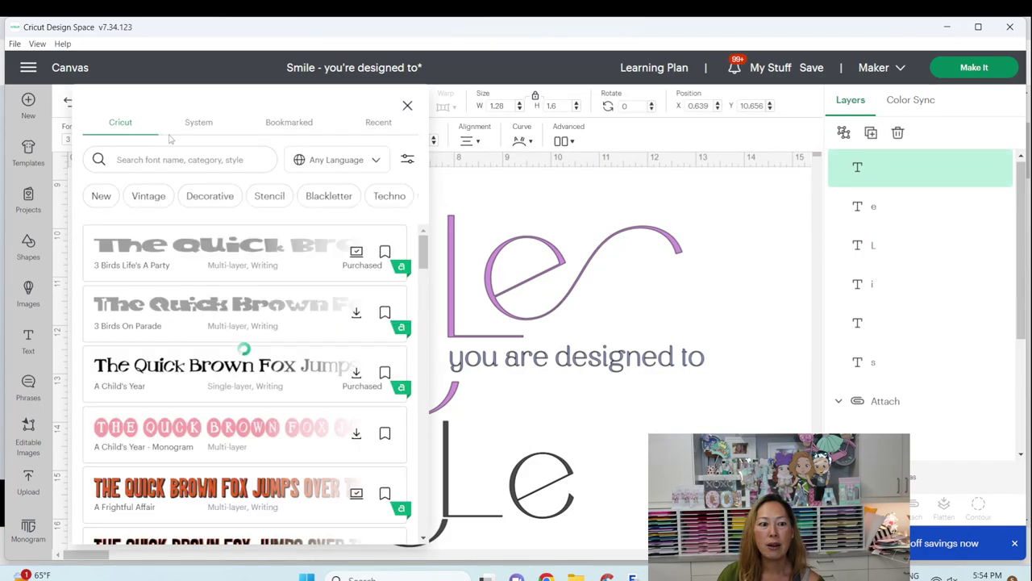
click(198, 122)
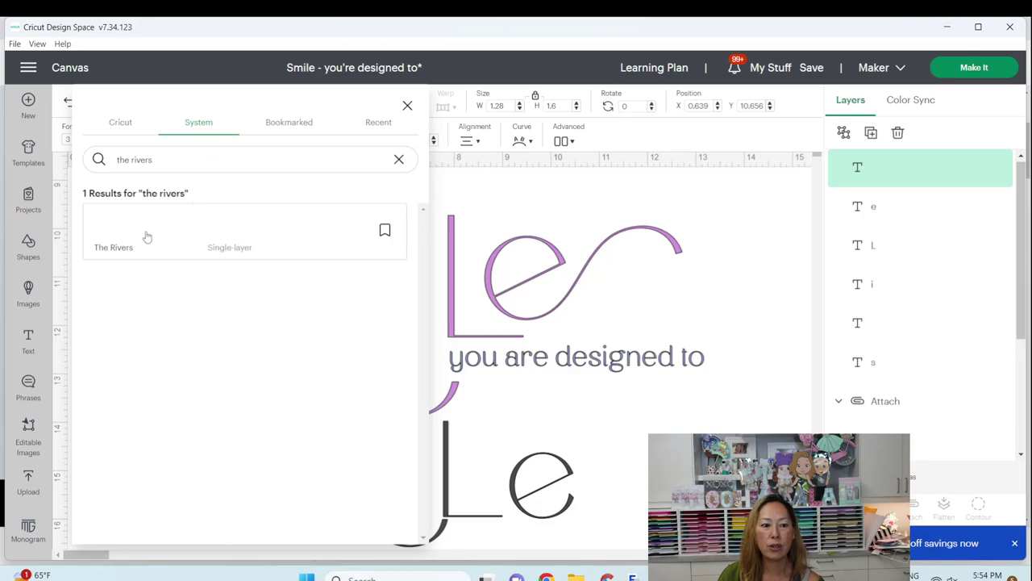
click(166, 249)
click(546, 210)
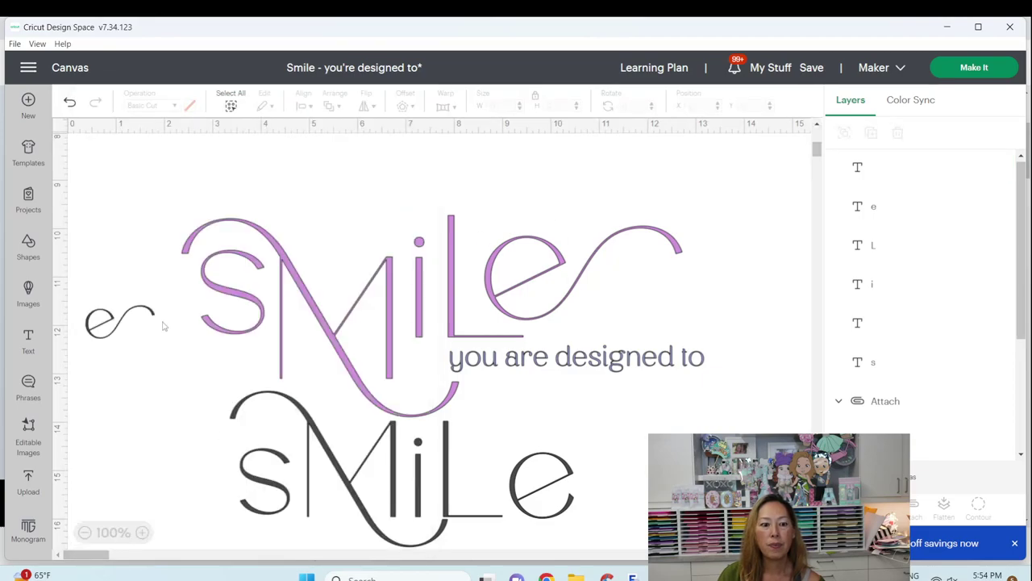
click(100, 330)
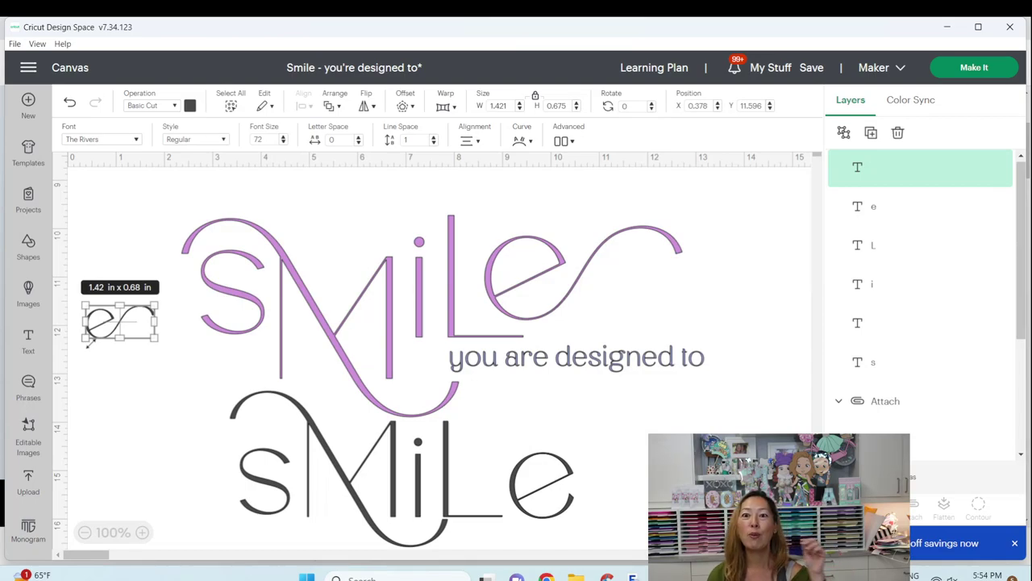
Enlarge the swirly e, place it after grey sMiL, and delete the old plain e
click(110, 350)
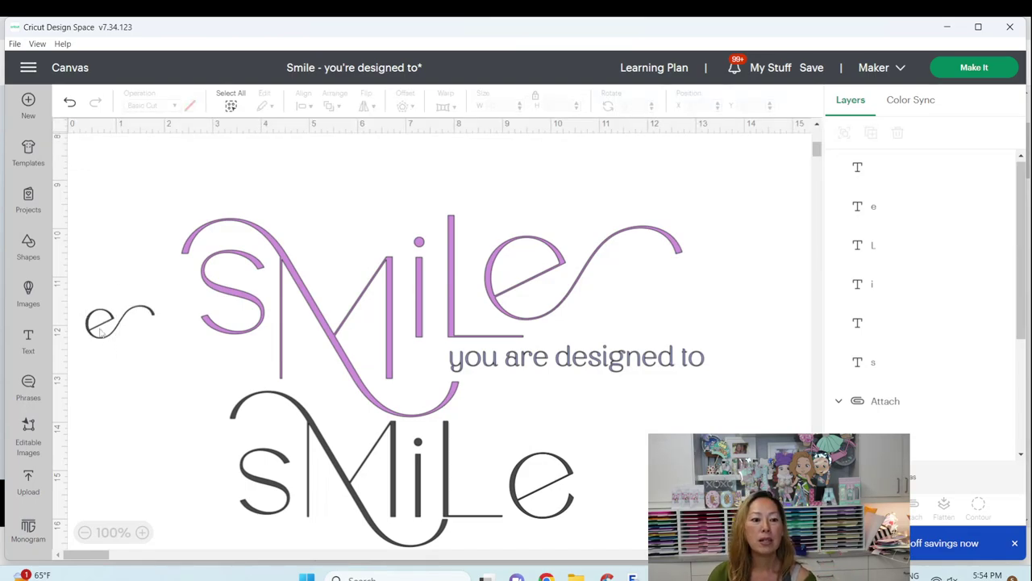
drag(101, 323, 559, 414)
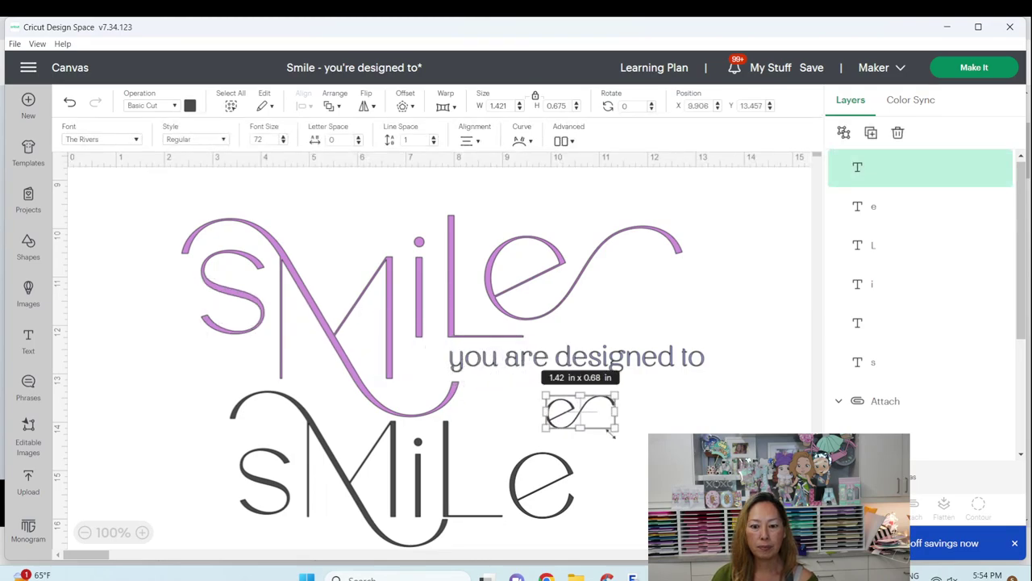
drag(624, 438, 694, 472)
drag(599, 424, 514, 472)
click(532, 482)
key(Delete)
Lower sMiL slightly, then enlarge the s to 1.17 x 1.56 in and nudge it into line
click(282, 487)
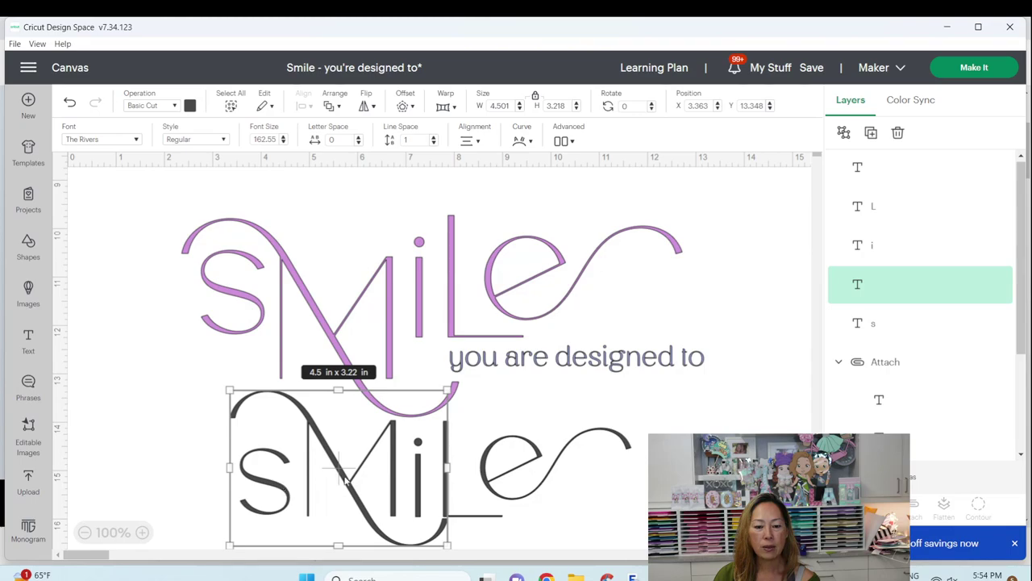
drag(346, 481, 346, 487)
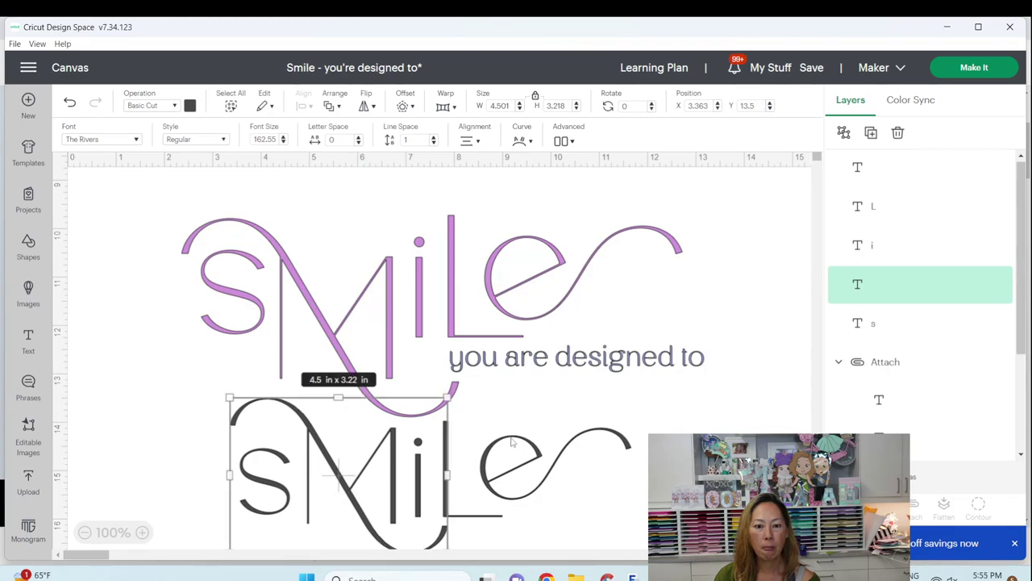
scroll(548, 405, down, 3)
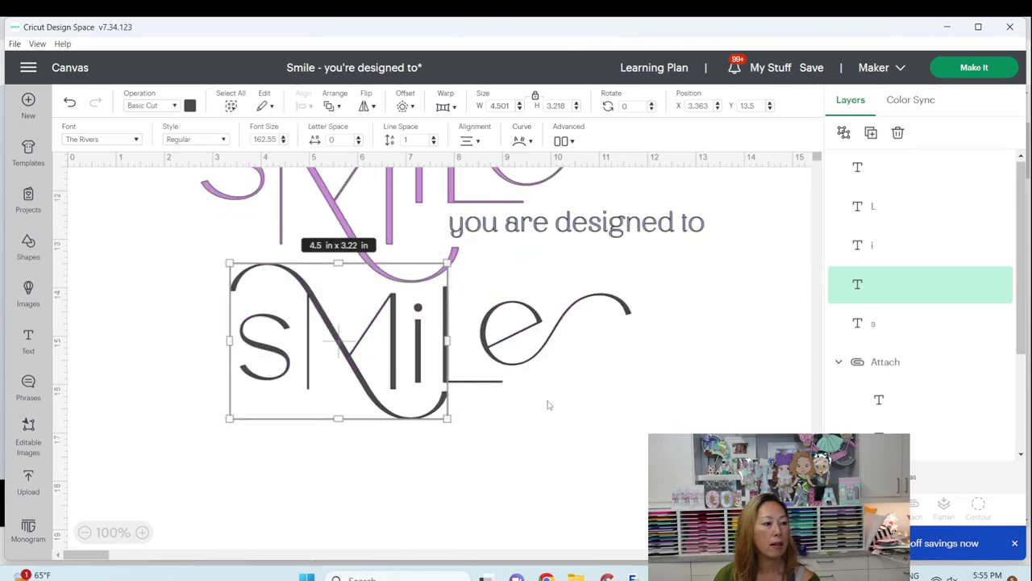
click(208, 389)
click(895, 326)
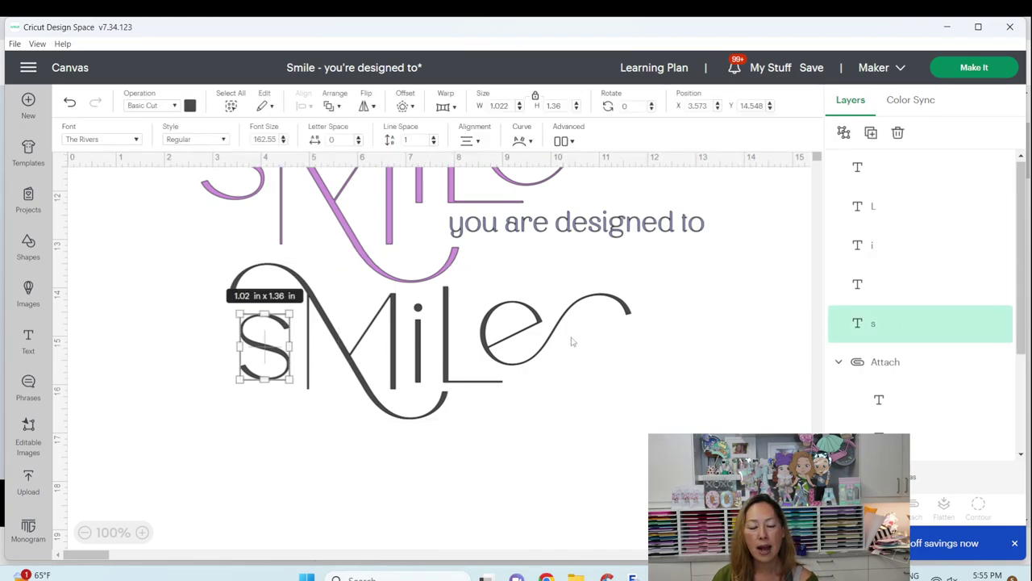
key(Up)
key(Up)
key(Up)
key(Up)
key(Up)
key(Up)
key(Up)
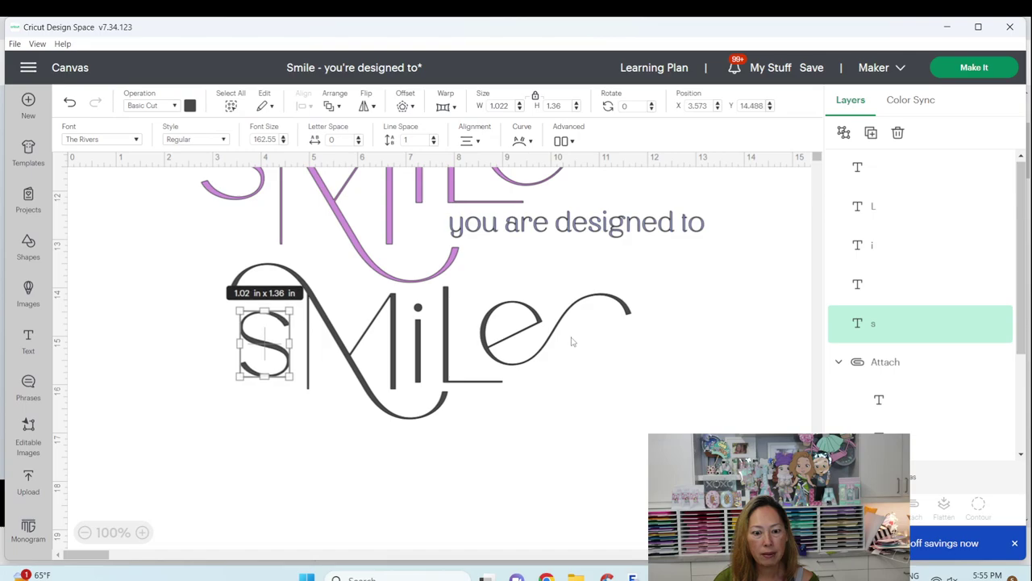
key(Up)
key(Up)
key(Up)
key(Up)
key(Up)
key(Up)
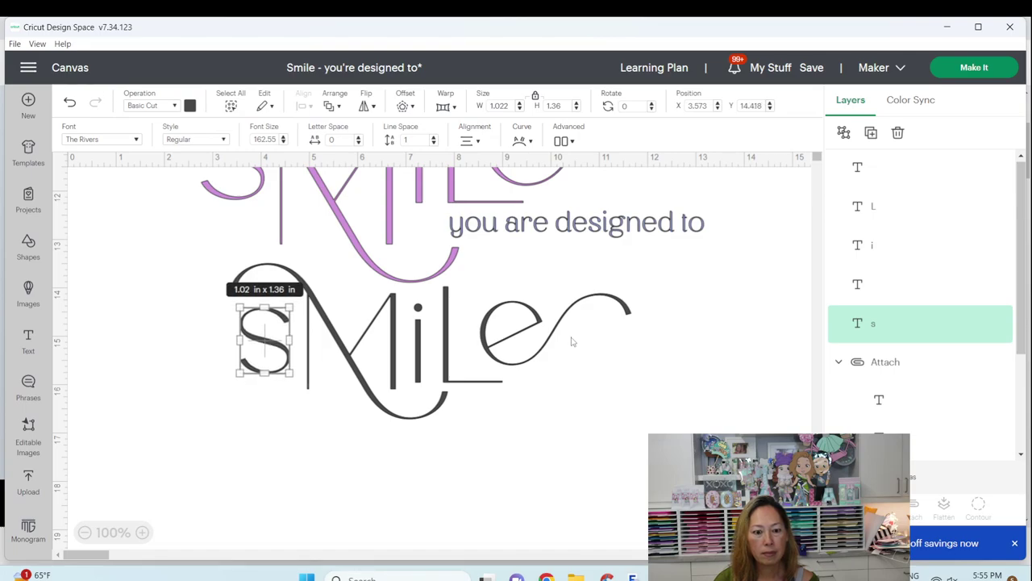
key(Down)
key(Down)
key(Down)
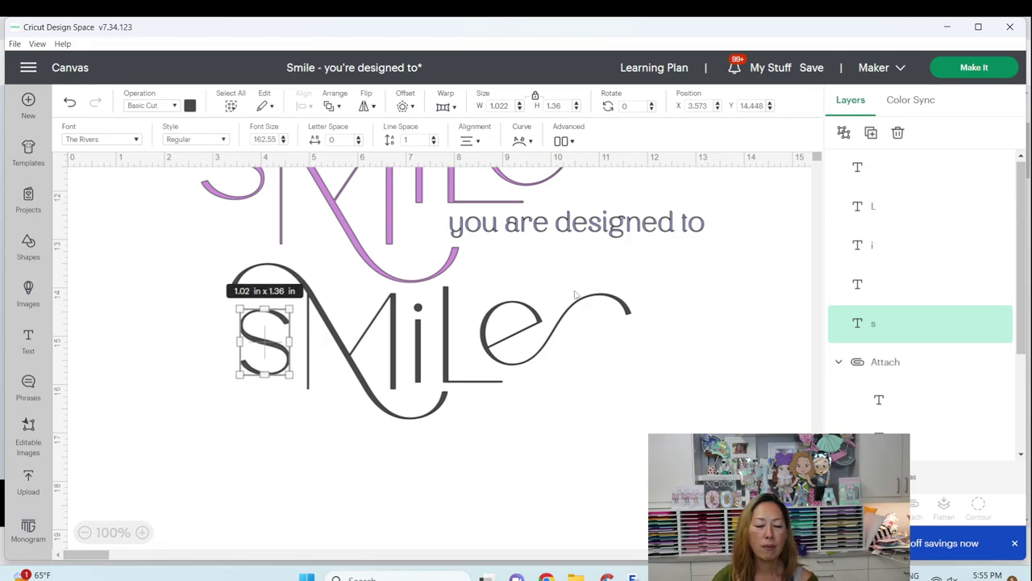
drag(290, 375, 297, 383)
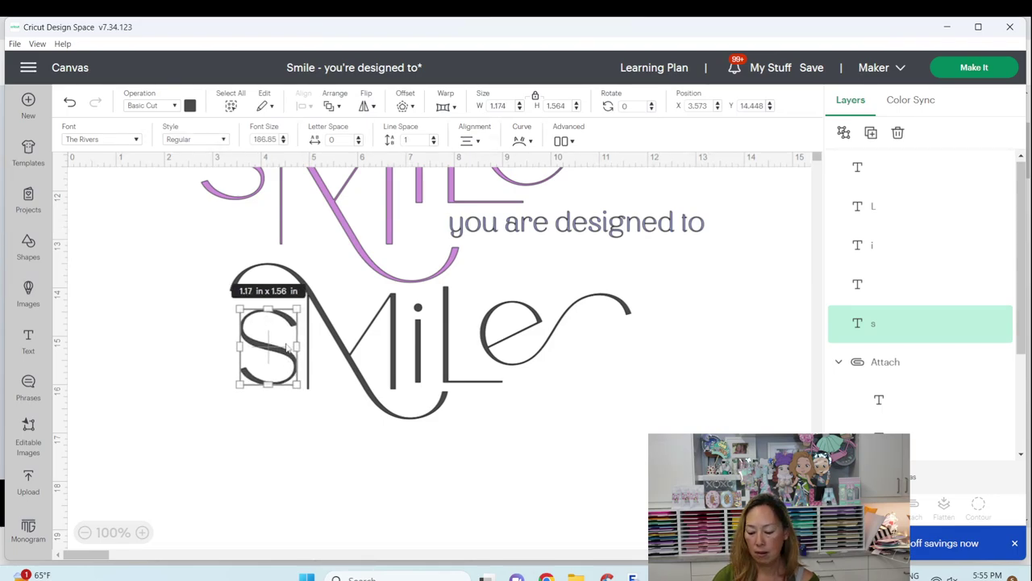
key(Up)
key(Up)
key(Up)
key(Up)
key(Up)
key(Up)
key(Up)
key(Up)
key(Up)
key(Up)
key(Up)
key(Up)
key(Up)
key(Up)
key(Up)
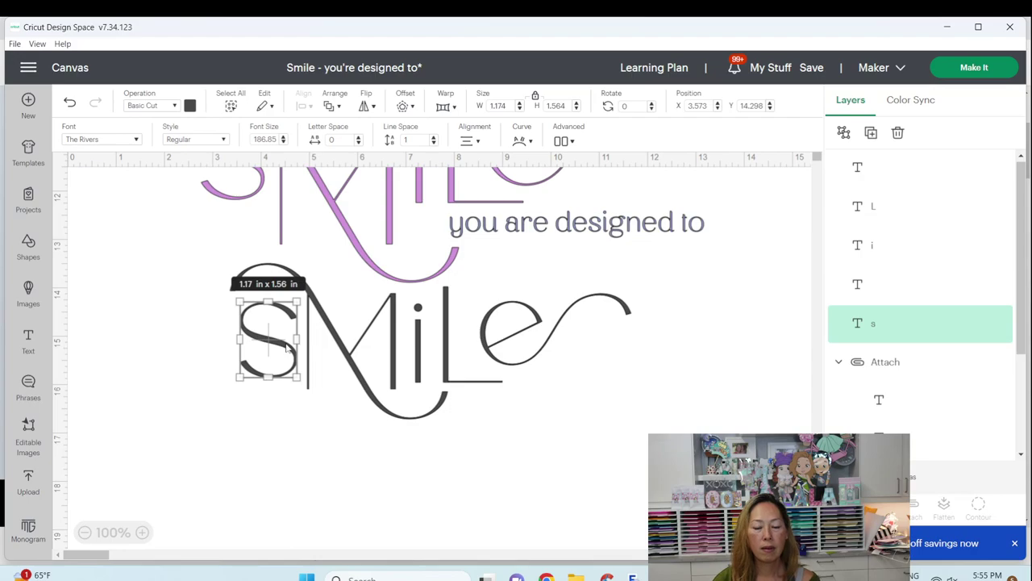
Enlarge the grey Smile to about 5.18 x 3.7 in
click(709, 415)
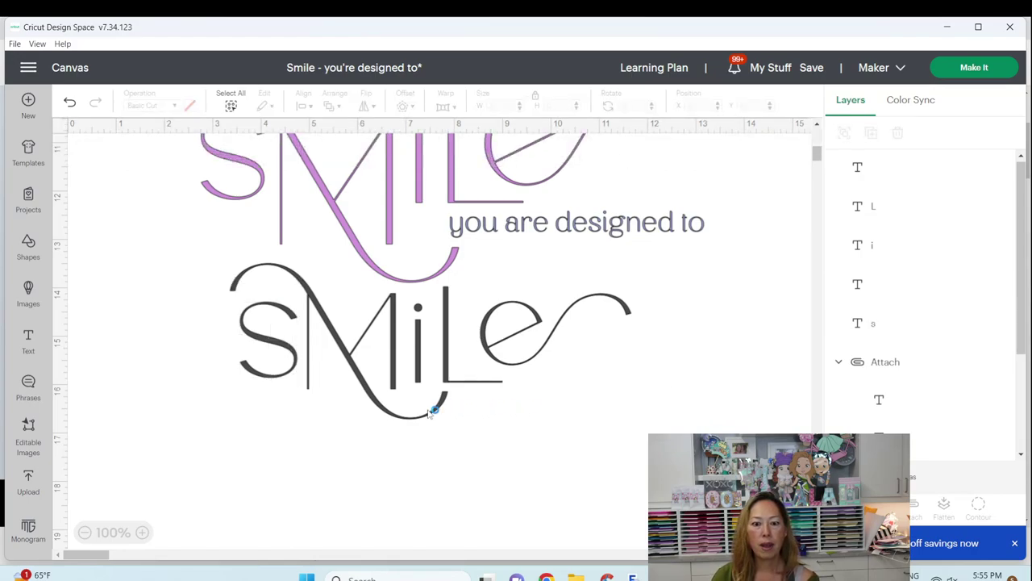
scroll(465, 315, up, 1)
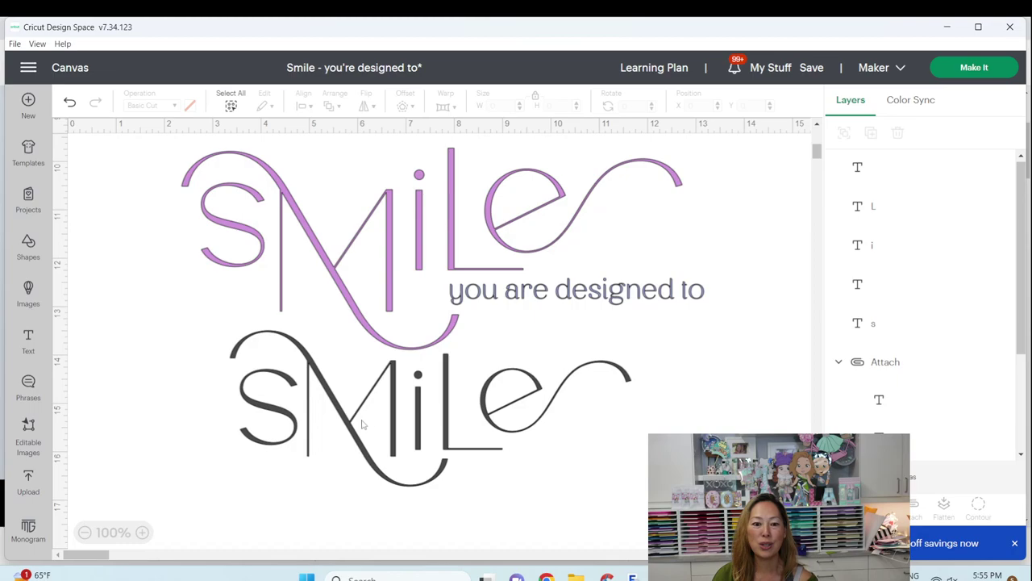
click(324, 396)
drag(449, 488, 479, 511)
drag(401, 480, 369, 491)
Nudge the S left and down, then shift the grey Smile letters slightly left and down
click(877, 322)
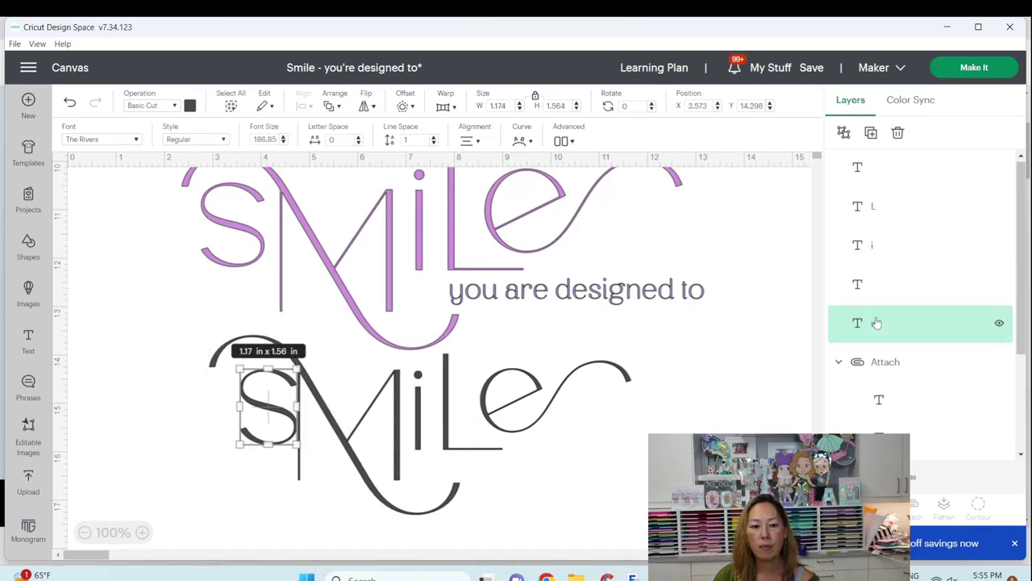
key(Left)
key(Left)
key(Left)
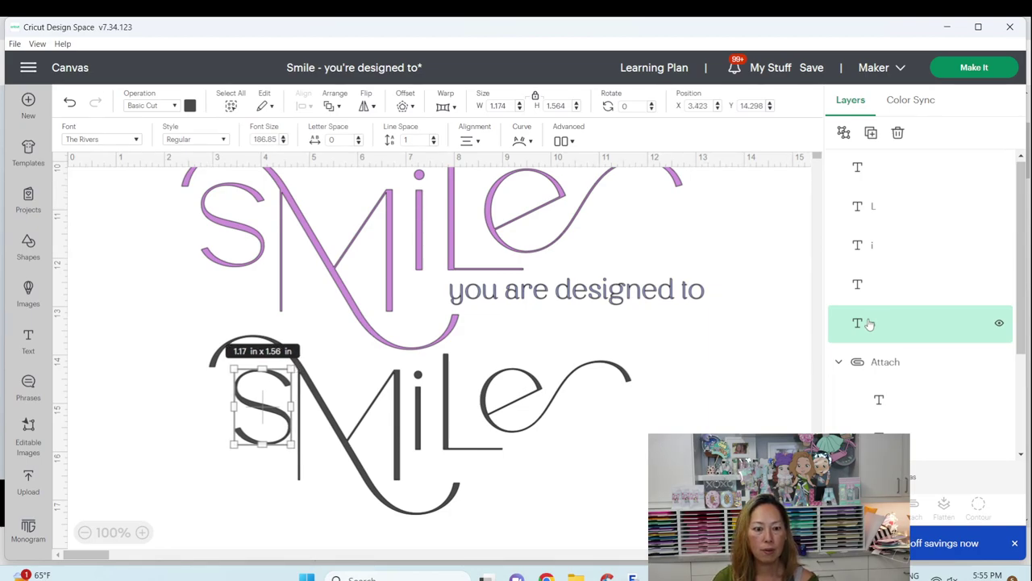
key(Left)
key(Left)
key(Left)
key(Left)
key(Left)
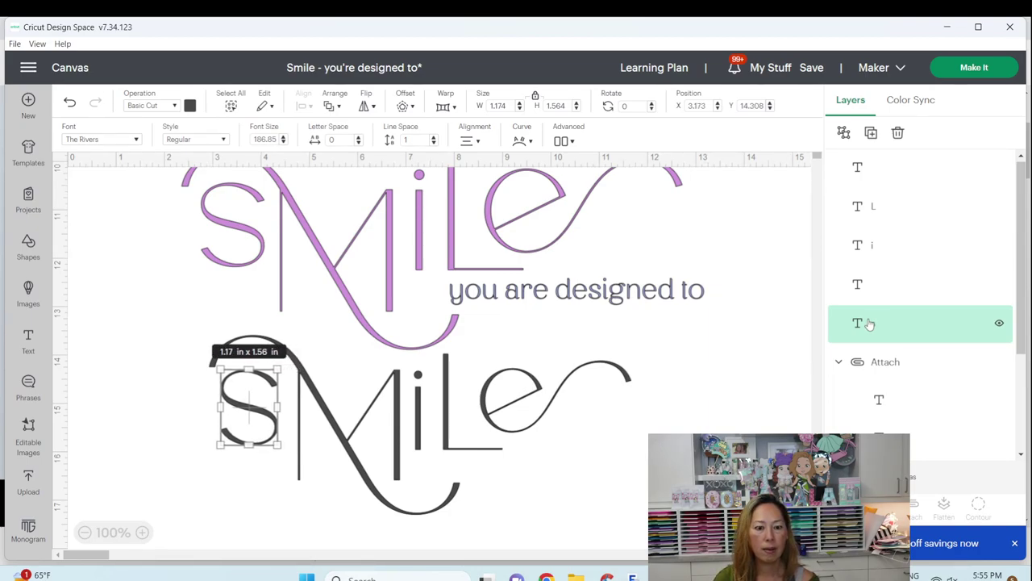
key(Down)
key(Down)
key(Down)
key(Down)
key(Down)
key(Down)
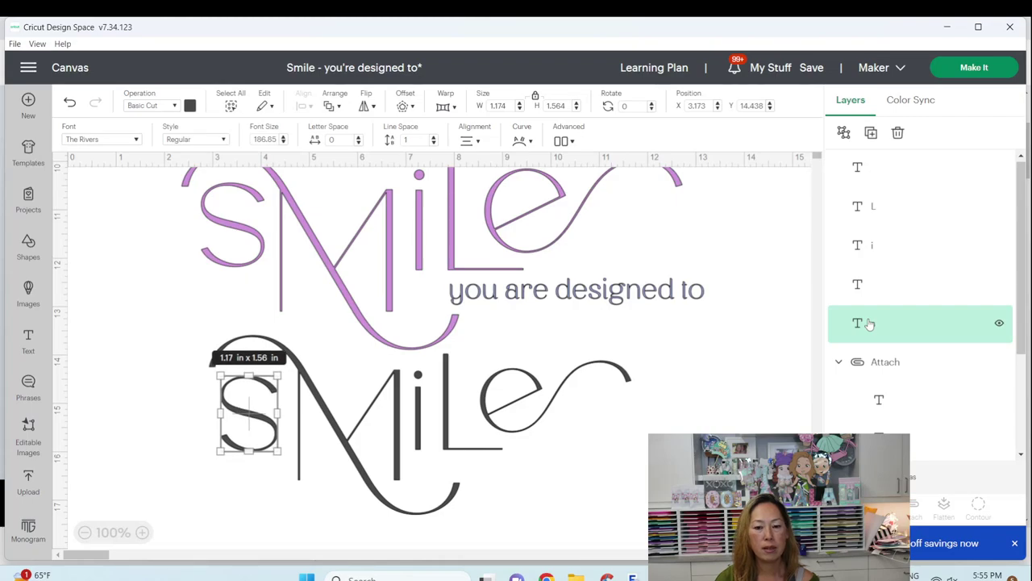
click(634, 455)
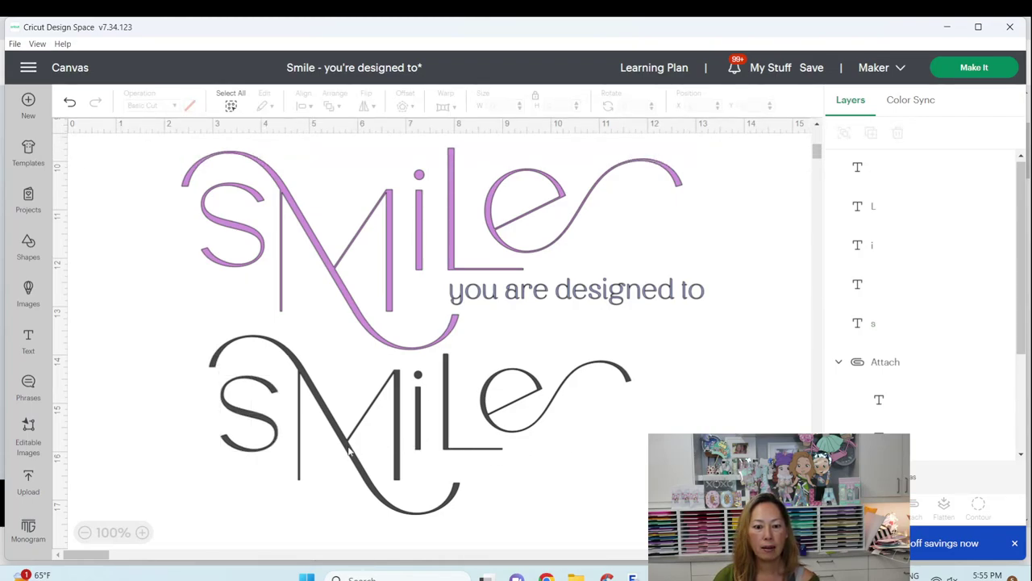
drag(349, 453, 344, 449)
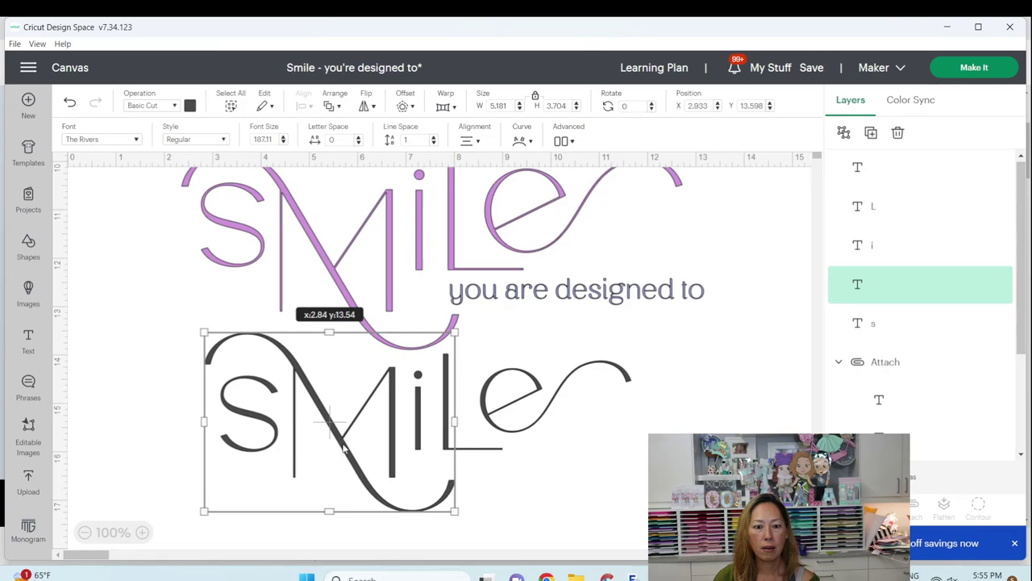
drag(345, 446, 349, 463)
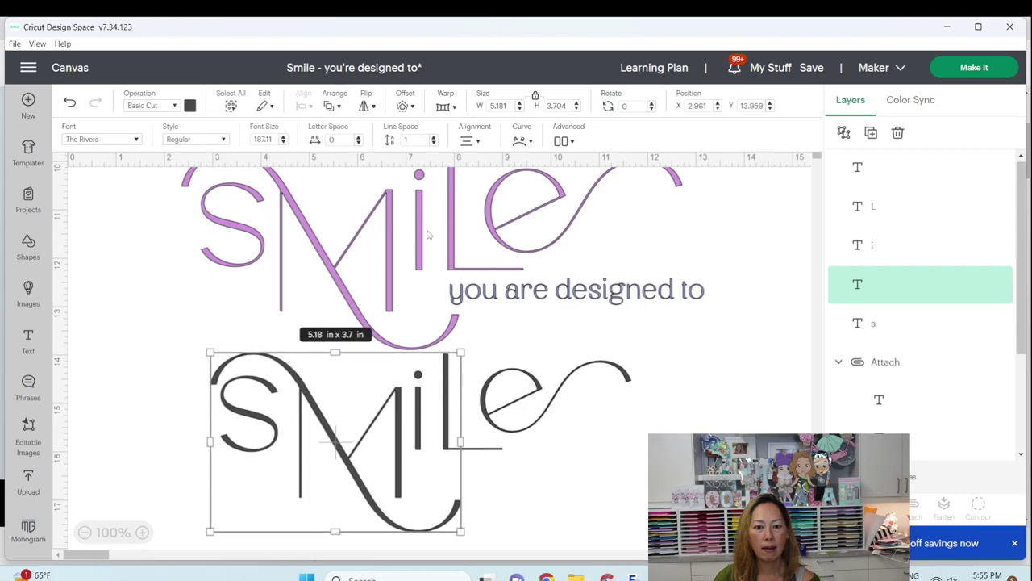
click(596, 470)
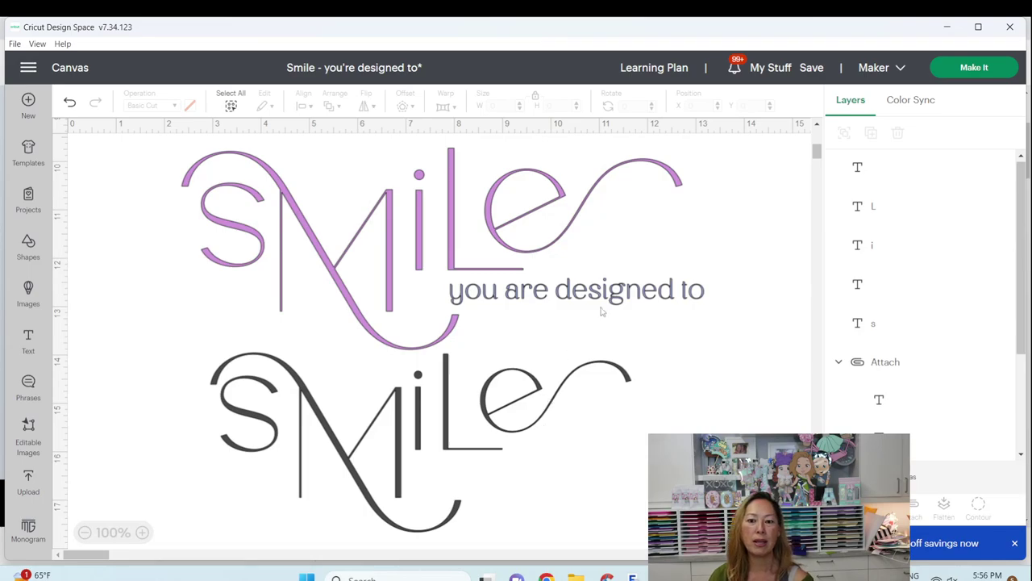
Check the purple tagline's font, then add a new text box in the Breath font
click(643, 292)
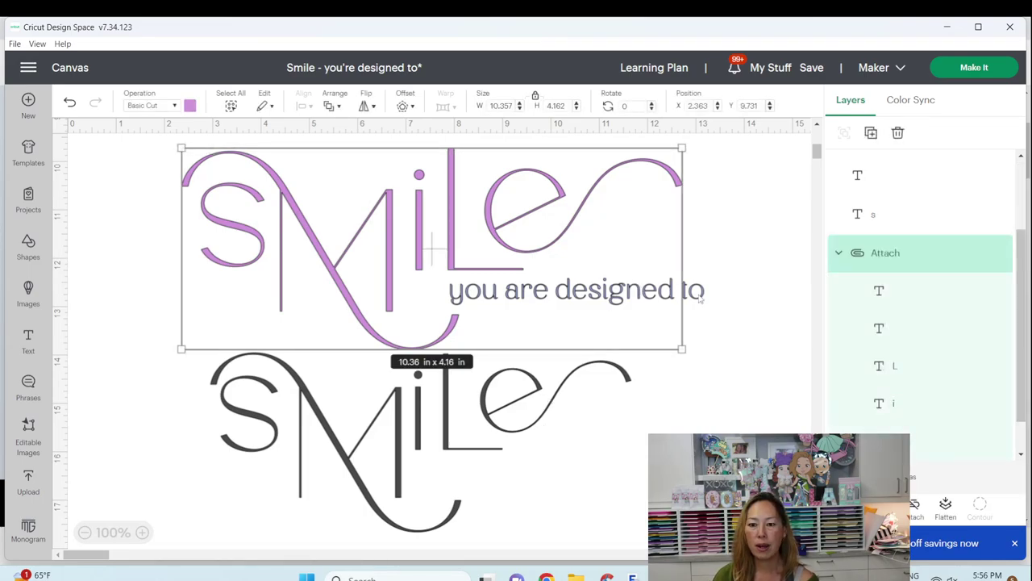
click(698, 293)
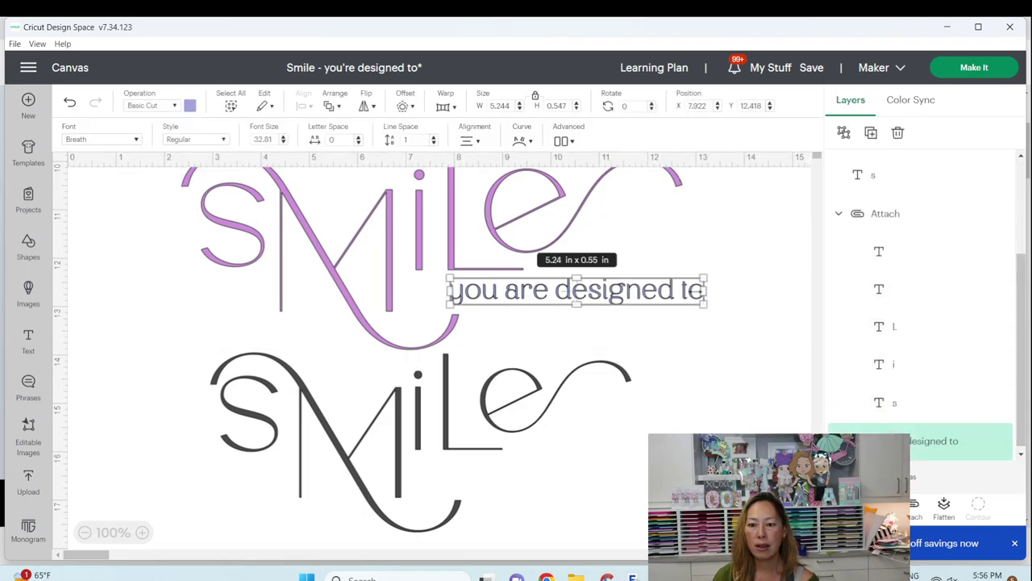
click(28, 345)
click(114, 140)
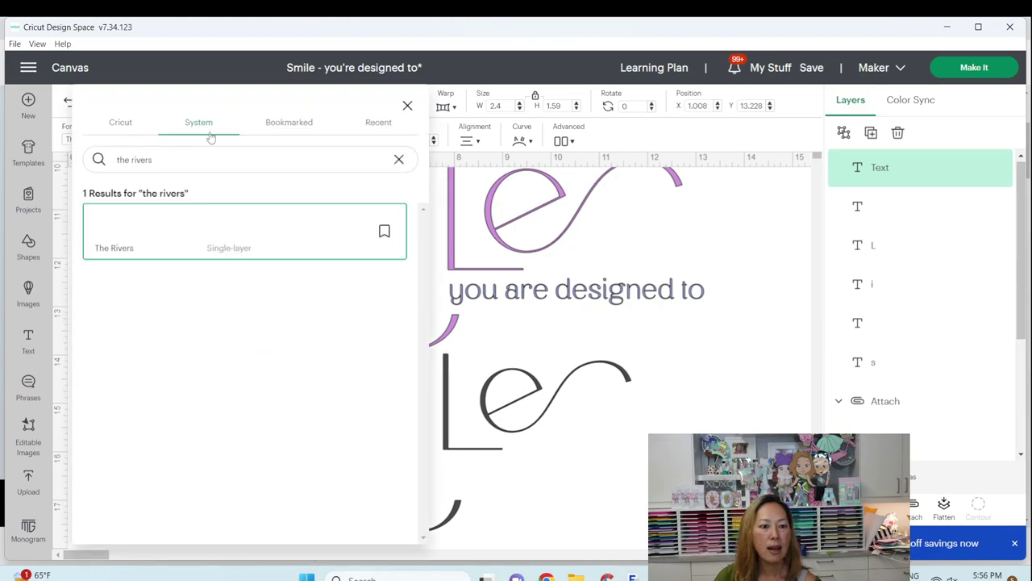
click(398, 161)
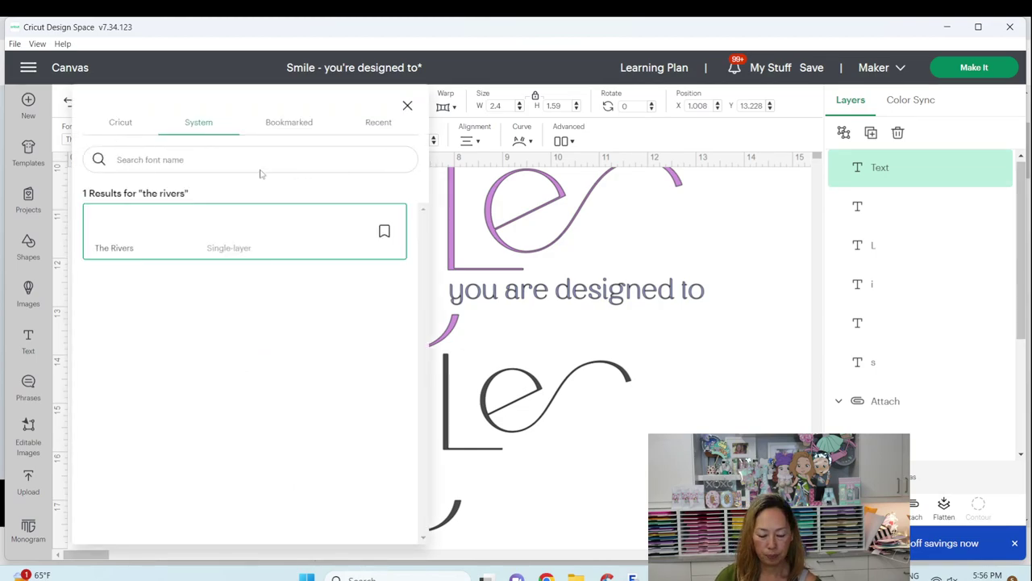
click(257, 164)
text(brea)
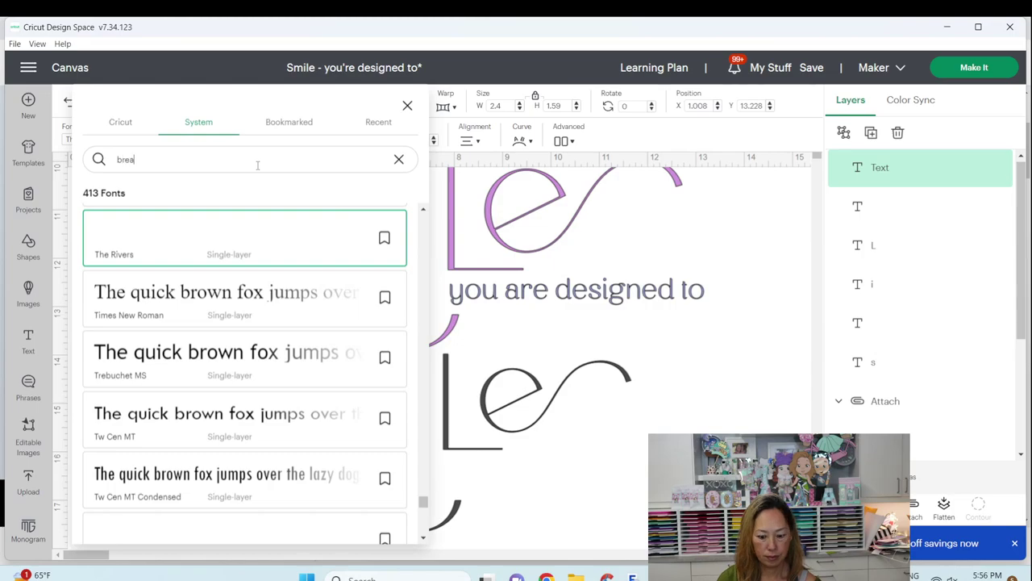
text(th)
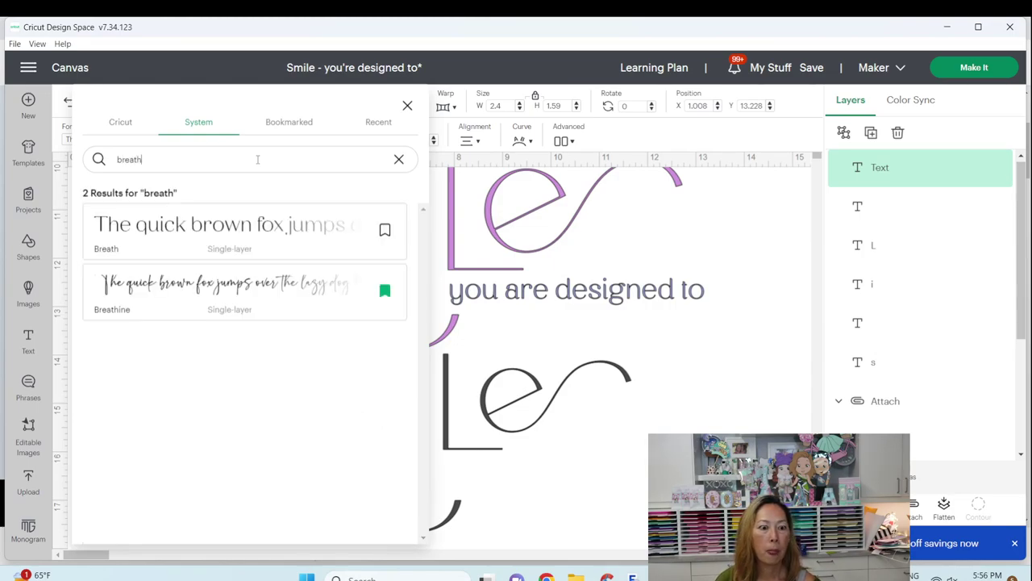
click(259, 223)
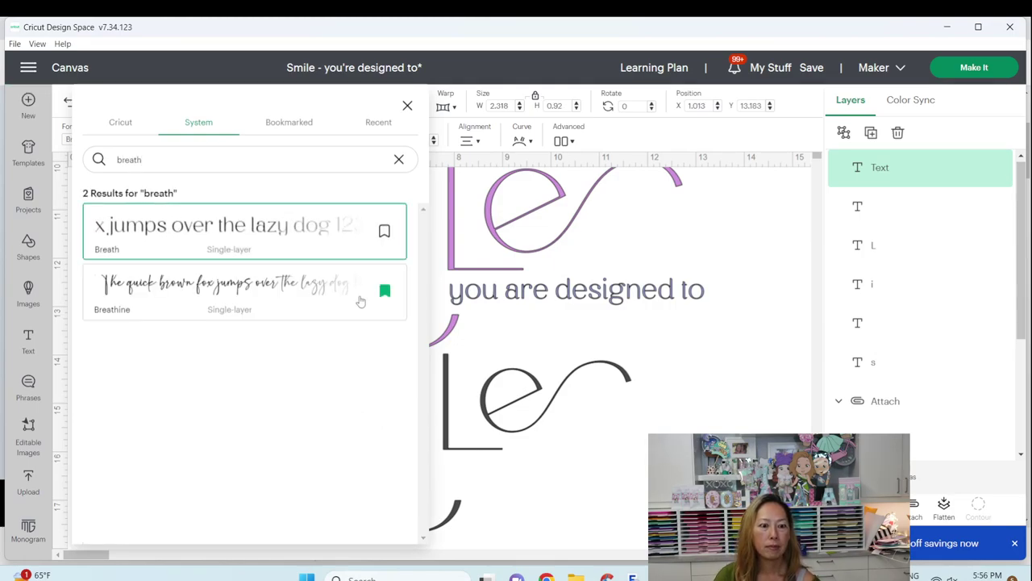
Replace the placeholder text with 'you are designed to'
click(578, 489)
click(191, 355)
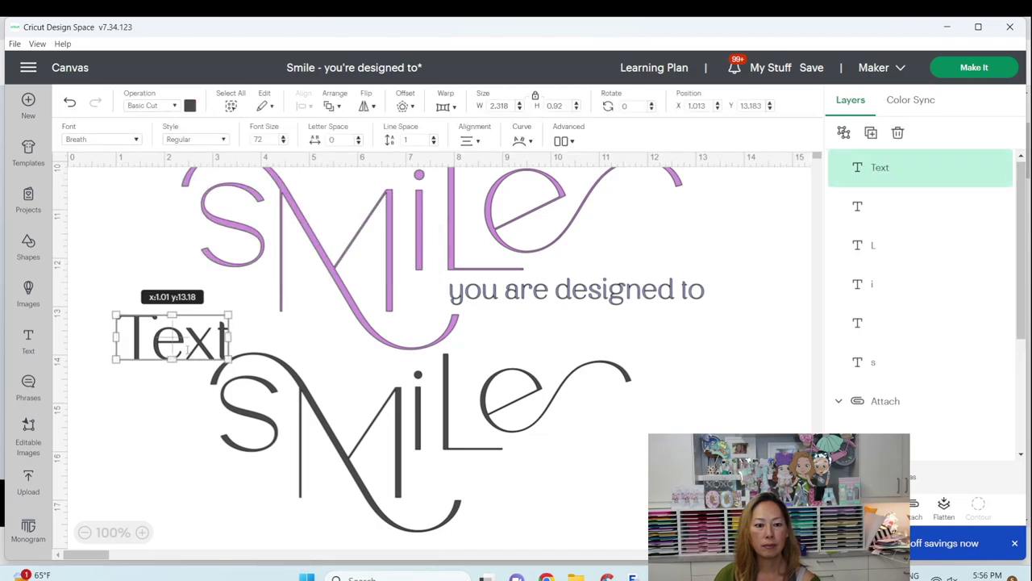
double_click(191, 355)
text(you are de)
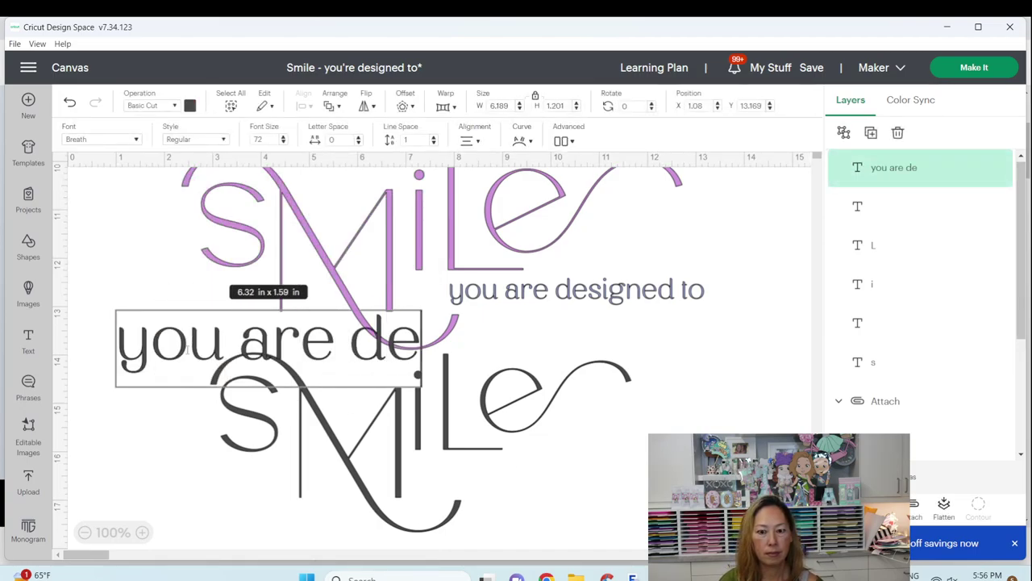
text(signed to)
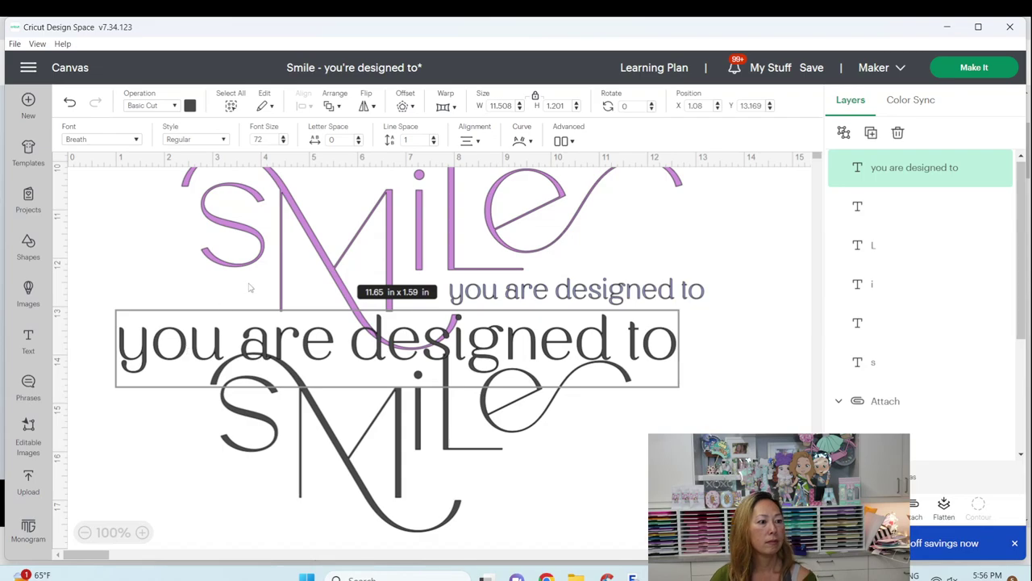
click(129, 259)
Shrink the tagline to 4.65 x 0.49 in and place it beneath the grey Smile's L and e
drag(159, 346, 361, 445)
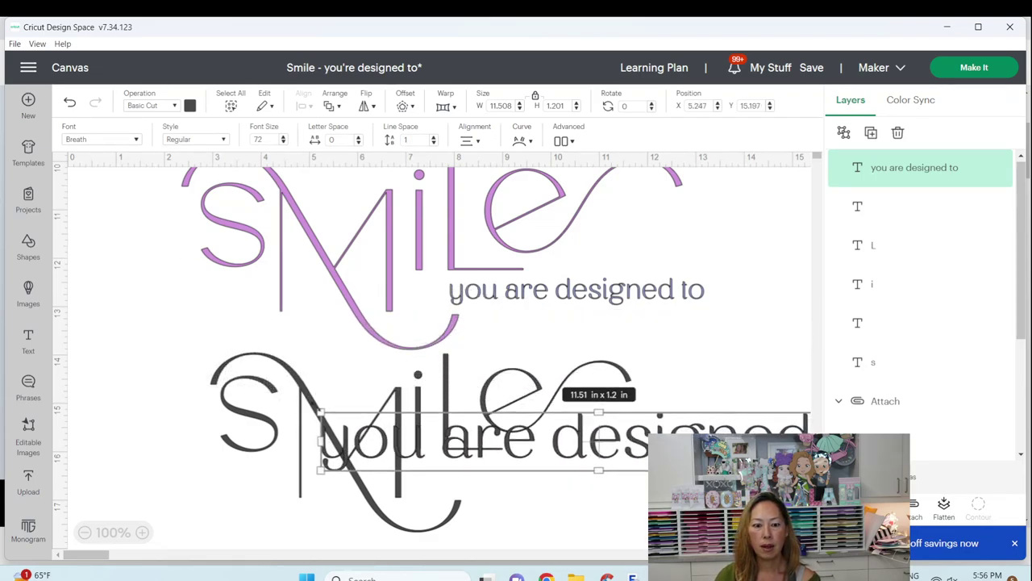
drag(321, 413, 565, 437)
drag(660, 455, 510, 471)
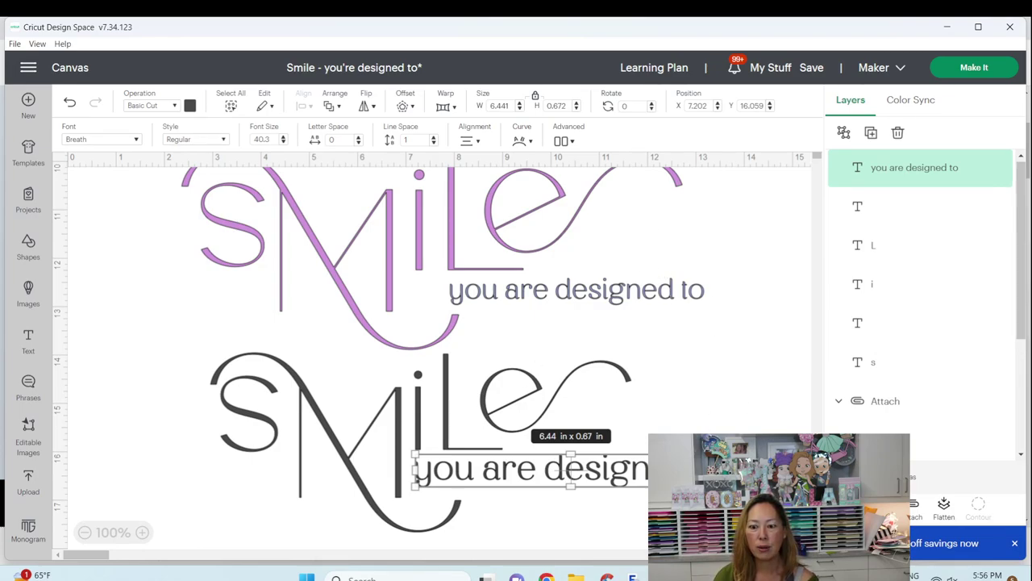
drag(729, 487, 609, 480)
click(568, 388)
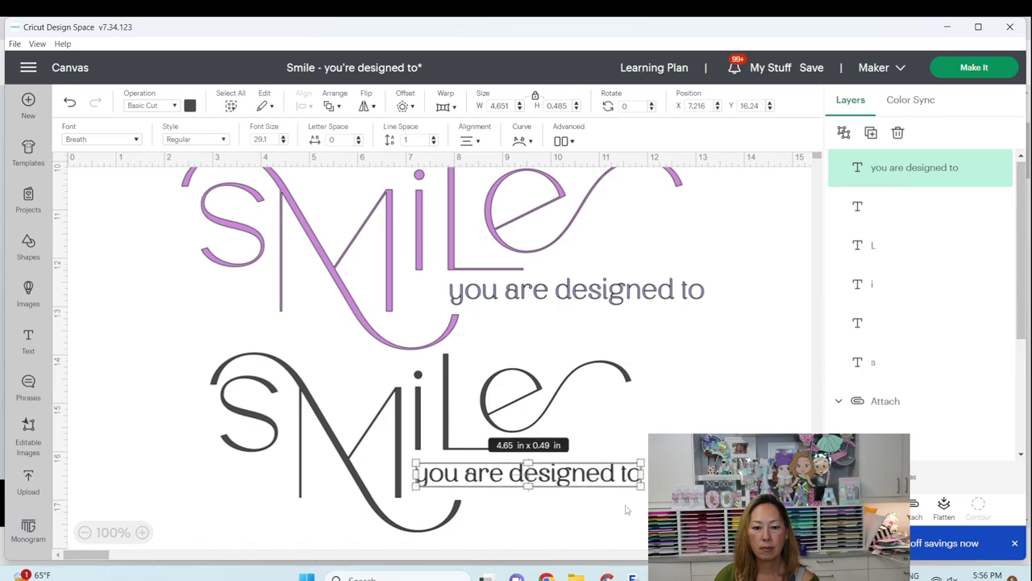
click(627, 513)
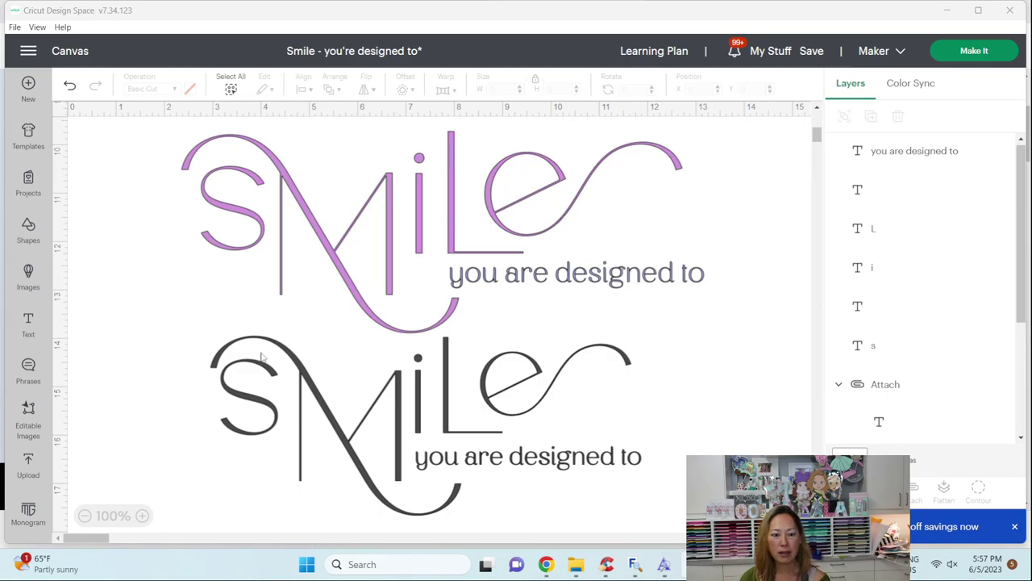
Scale the grey Smile and its tagline together to 10.54 x 4.38 in and shift them left
drag(139, 368, 720, 545)
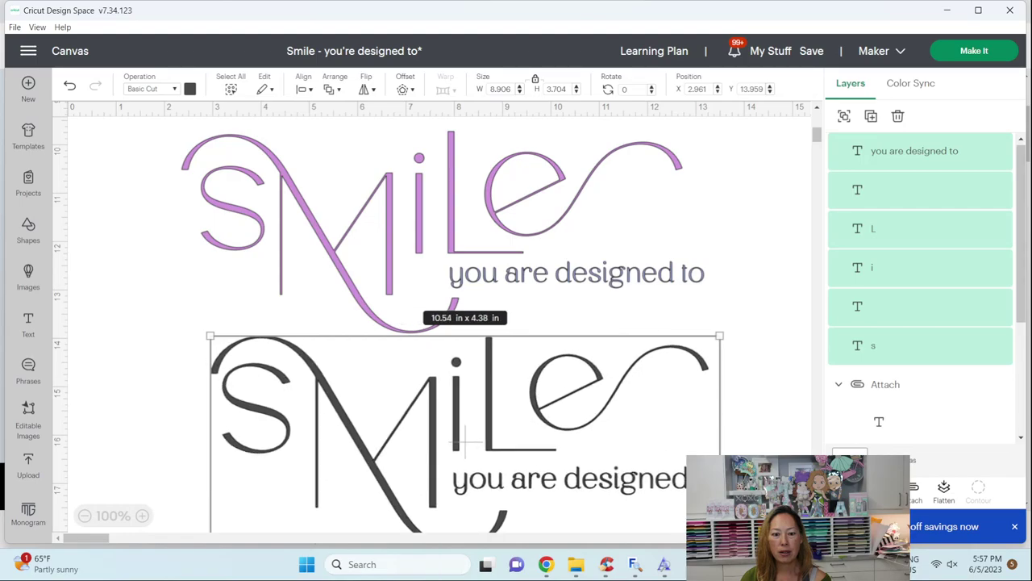
drag(430, 412, 324, 417)
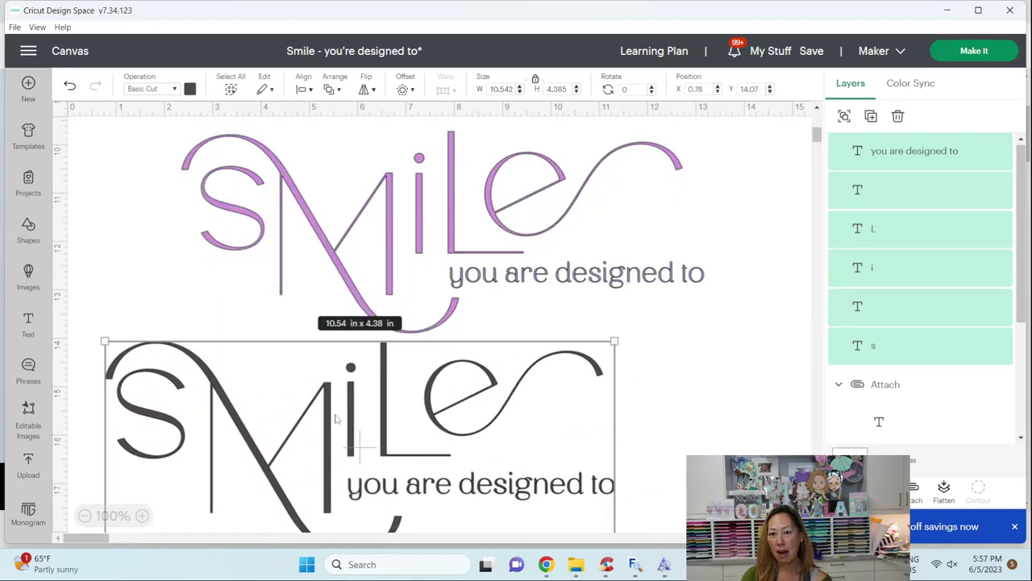
click(675, 355)
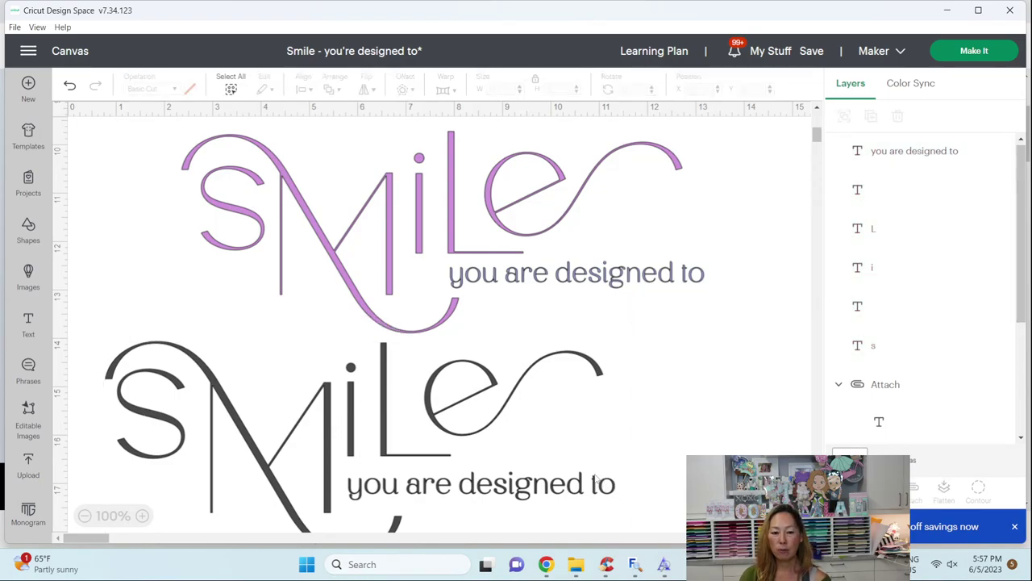